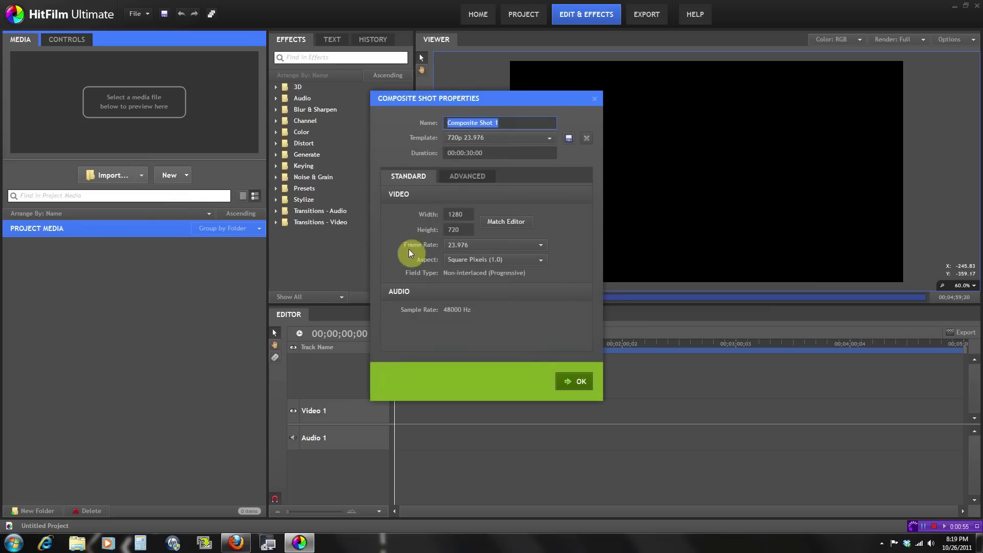
# Create the 30-second 720p 23.976 composite shot and add a red 1280 x 720 plane layer to it
pyautogui.click(581, 385)
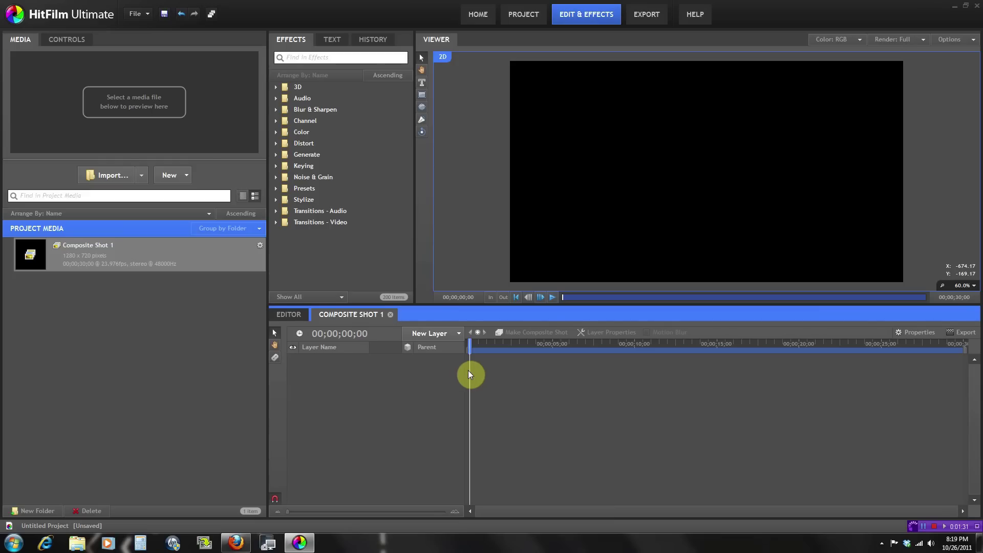
pyautogui.click(456, 338)
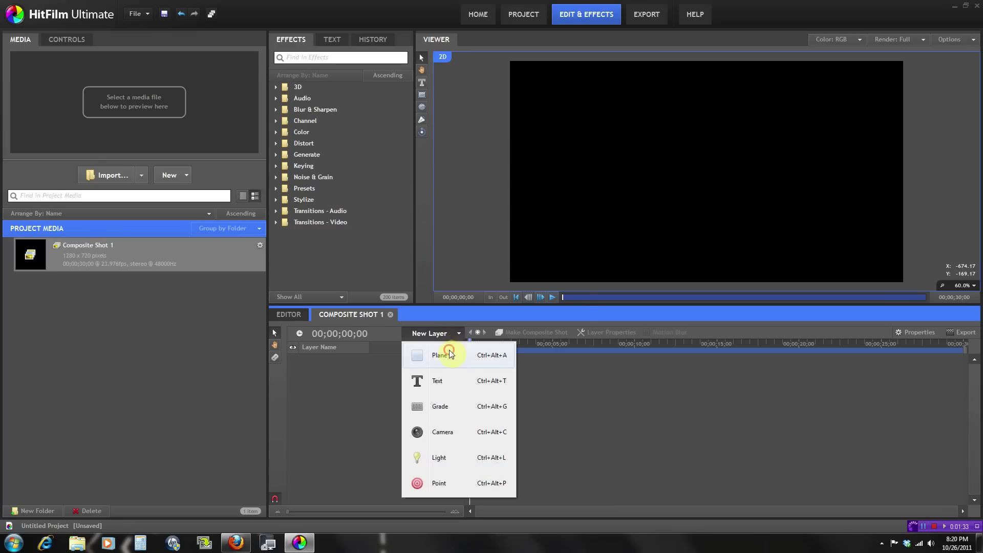
pyautogui.click(440, 355)
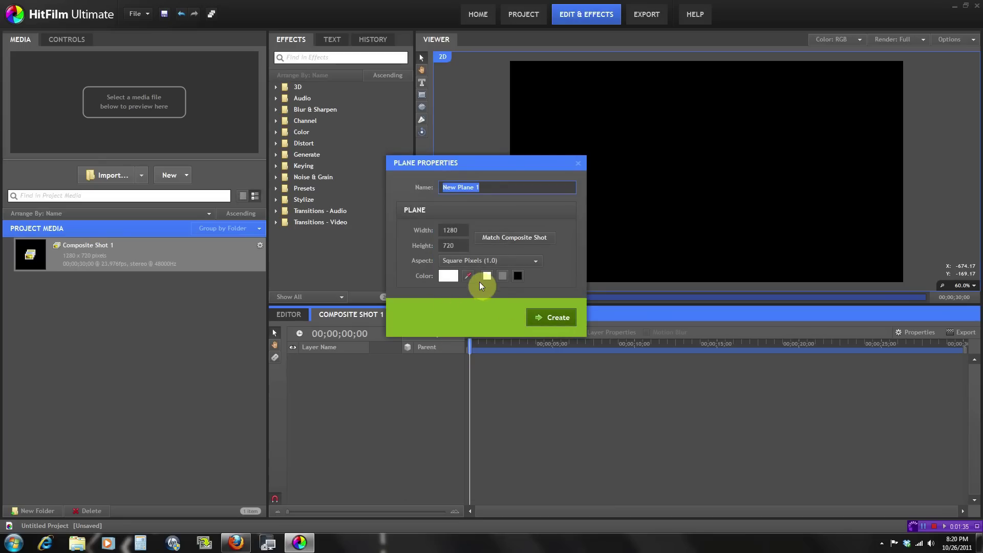
pyautogui.click(453, 277)
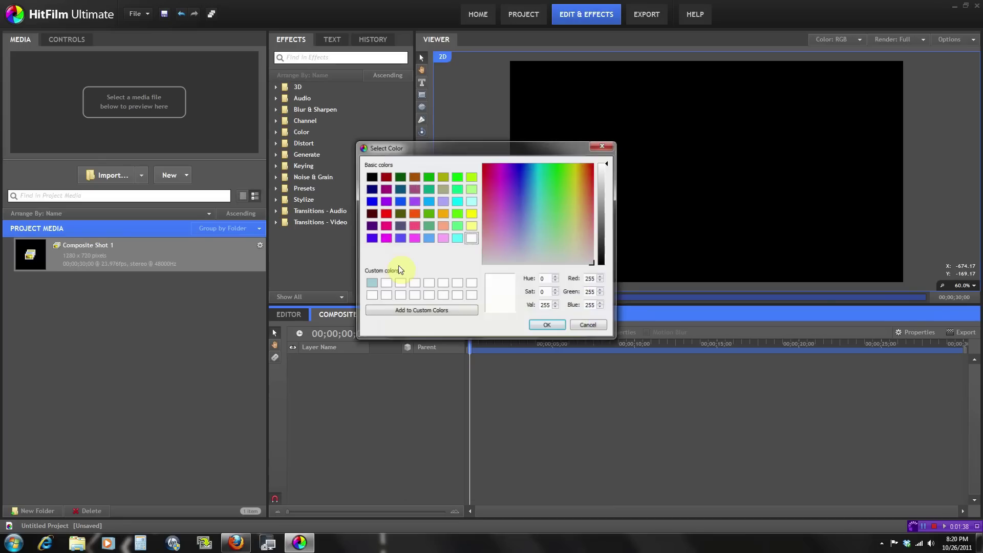
pyautogui.click(385, 213)
pyautogui.click(537, 326)
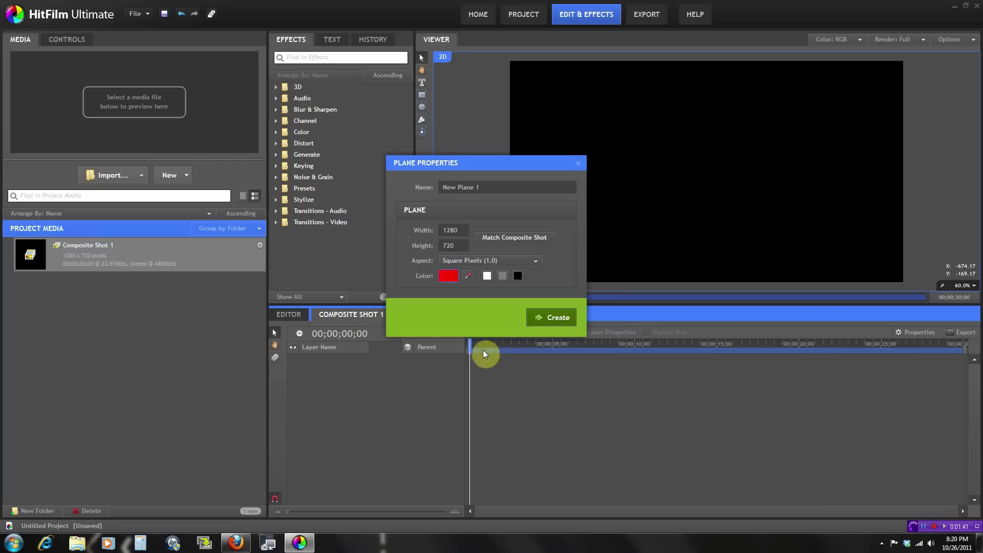
pyautogui.click(536, 318)
# Convert the red plane layer to a 3D plane and accept the camera that is added with it
pyautogui.scroll(-1, 554, 219)
pyautogui.click(408, 358)
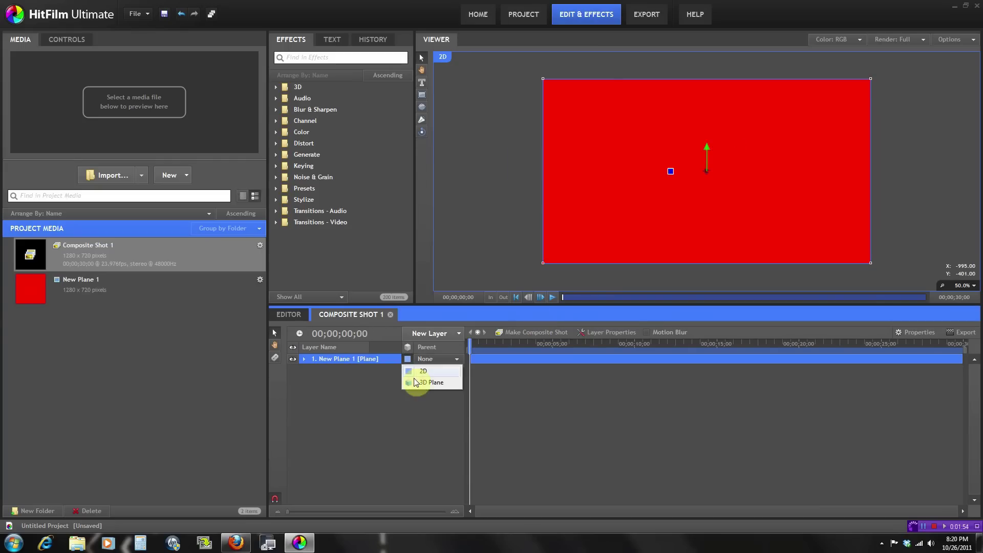
pyautogui.click(419, 381)
pyautogui.click(518, 283)
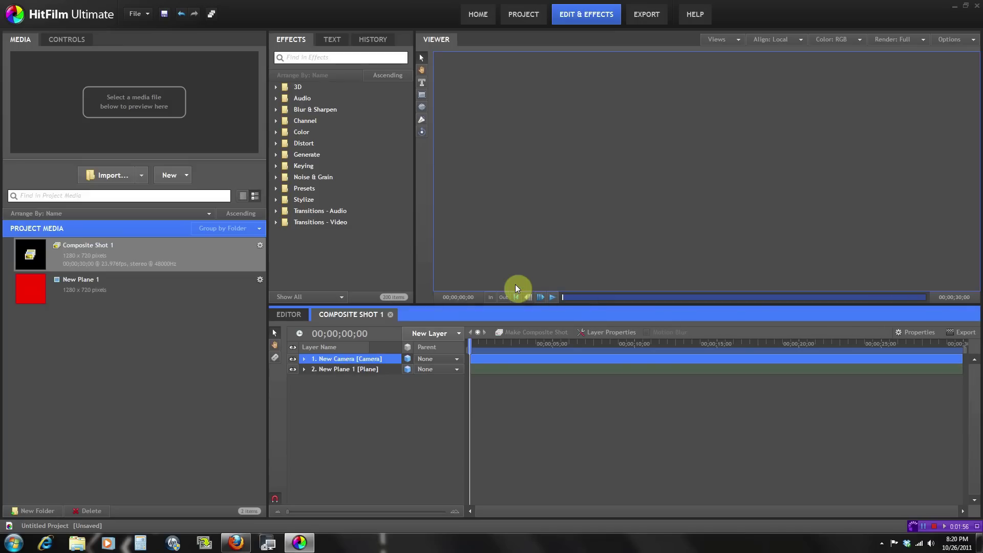
# Split the viewer into side-by-side Active Camera and Top views, with the plane and camera framed in both
pyautogui.scroll(-2, 723, 70)
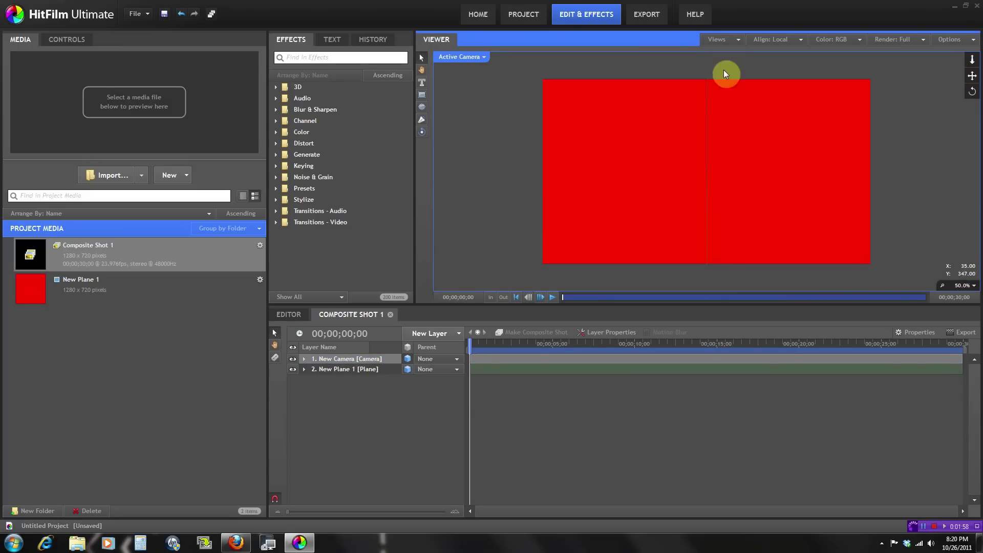
pyautogui.click(728, 40)
pyautogui.click(726, 62)
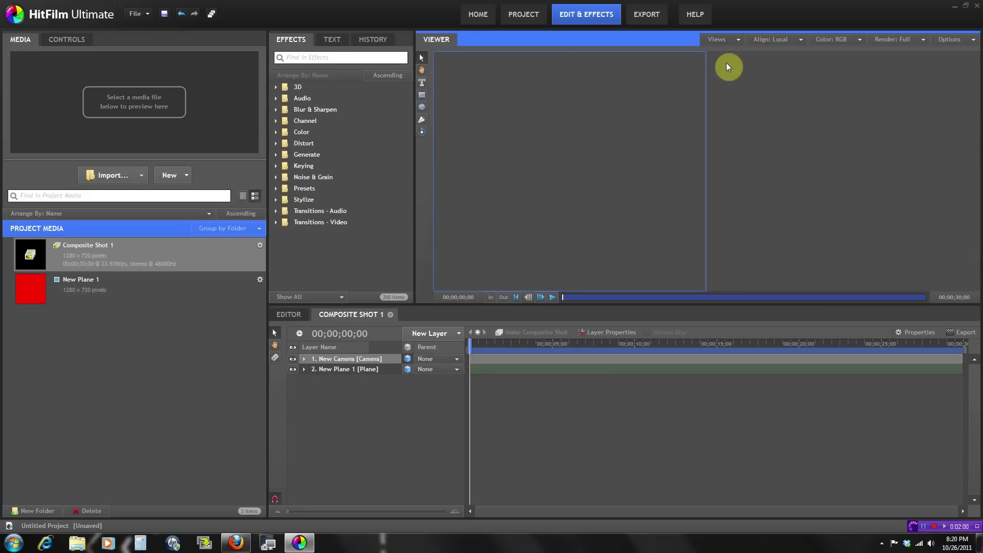
pyautogui.scroll(-4, 787, 89)
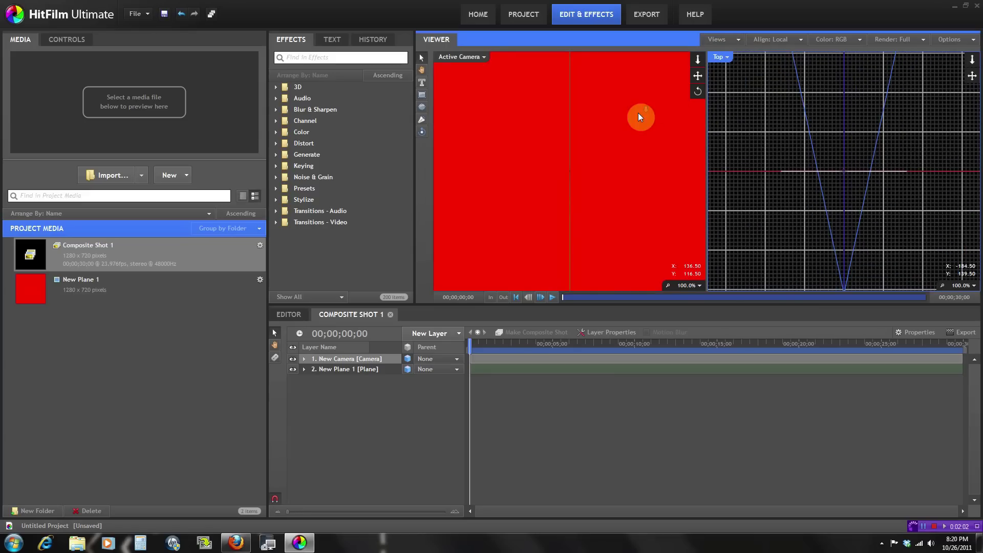
pyautogui.scroll(-3, 605, 124)
pyautogui.scroll(-1, 605, 123)
pyautogui.scroll(4, 831, 138)
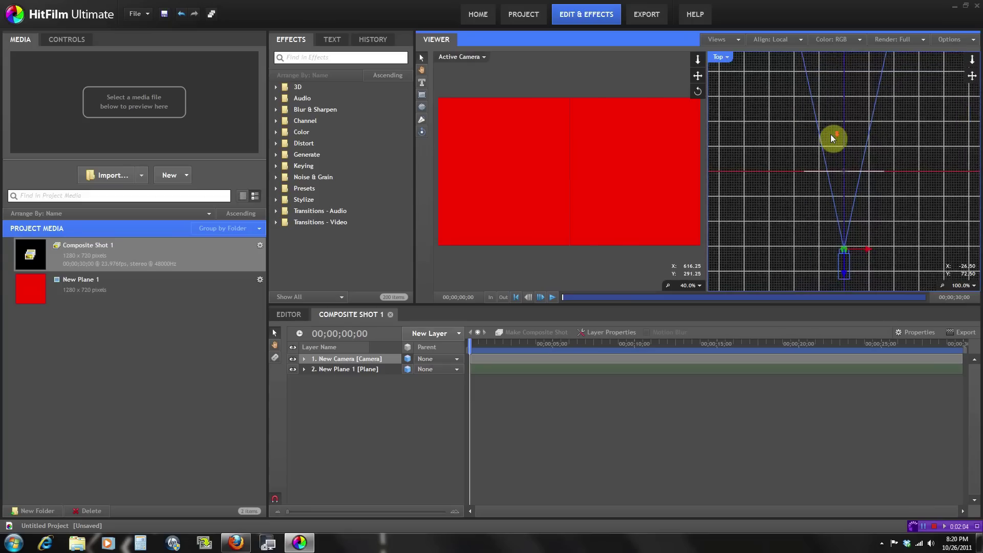
pyautogui.scroll(-1, 830, 134)
pyautogui.click(809, 114)
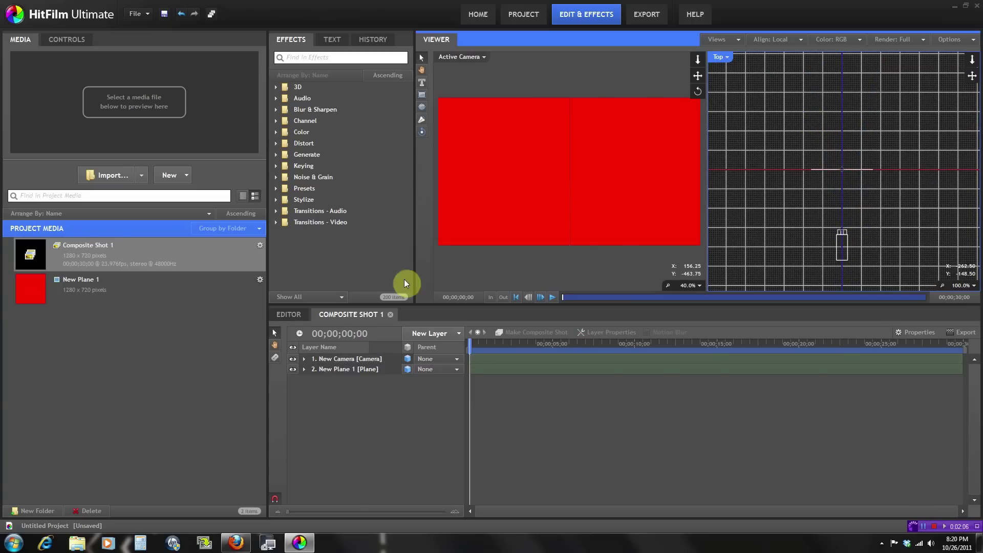
# Move the camera back along its Z axis in the Top view, away from the red plane
pyautogui.click(333, 367)
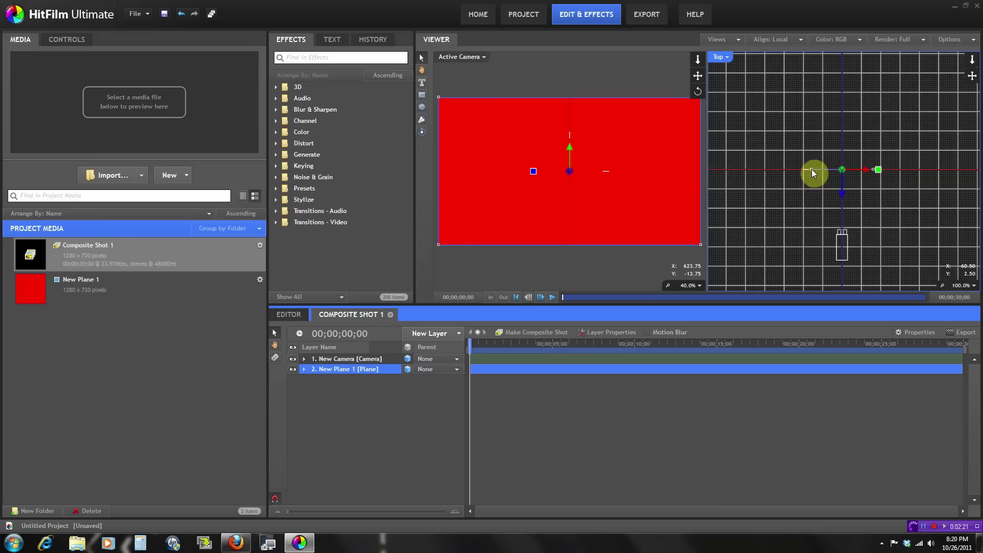
pyautogui.click(808, 226)
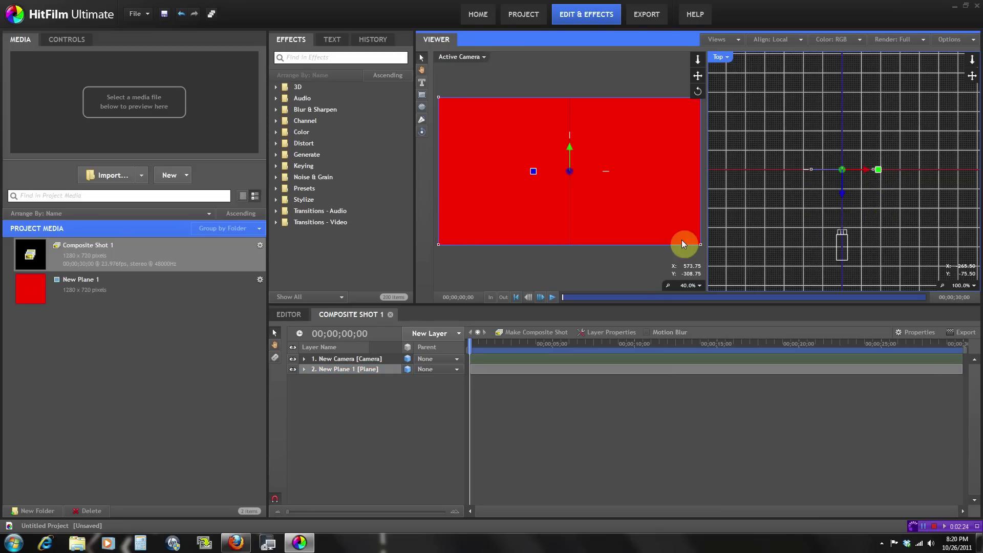
pyautogui.click(354, 370)
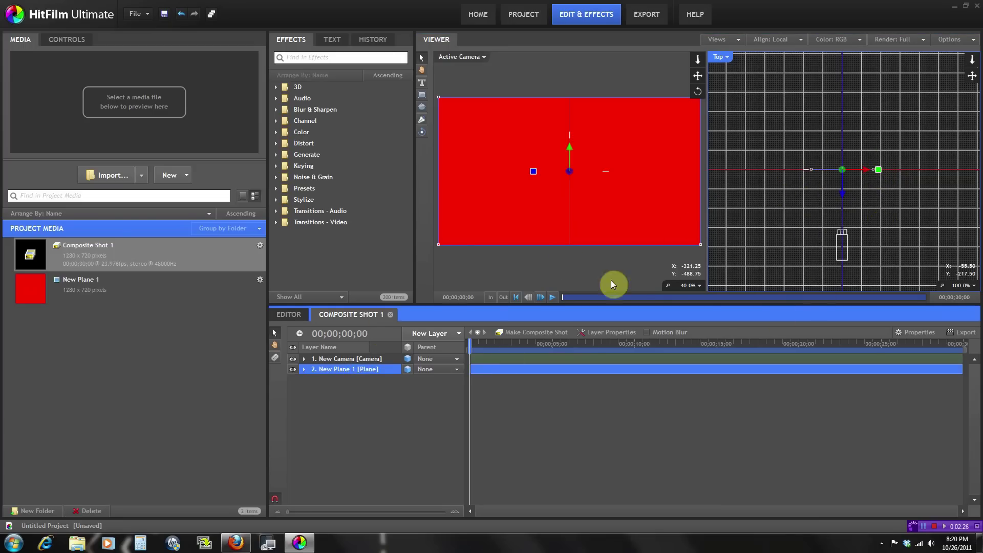
pyautogui.click(358, 359)
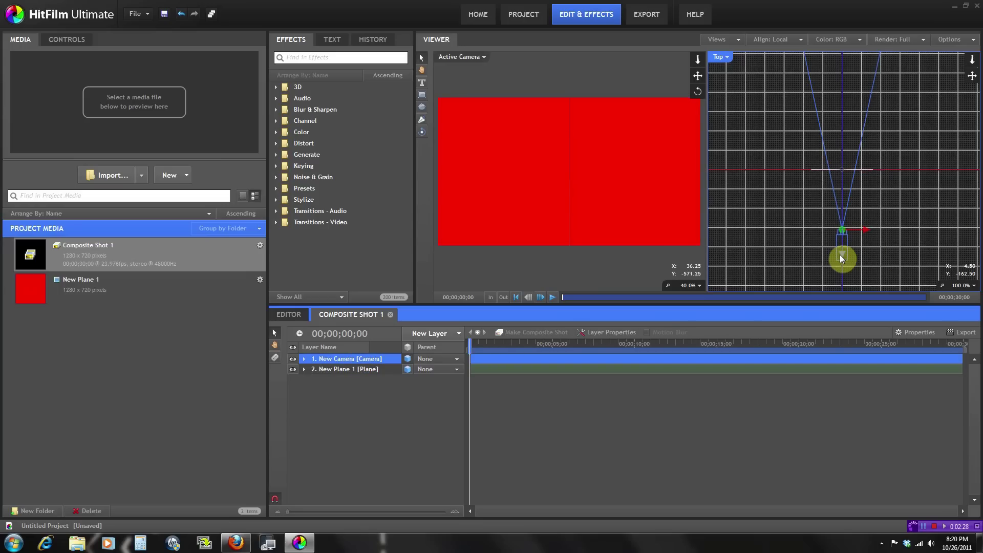
pyautogui.moveTo(841, 254); pyautogui.dragTo(838, 300)
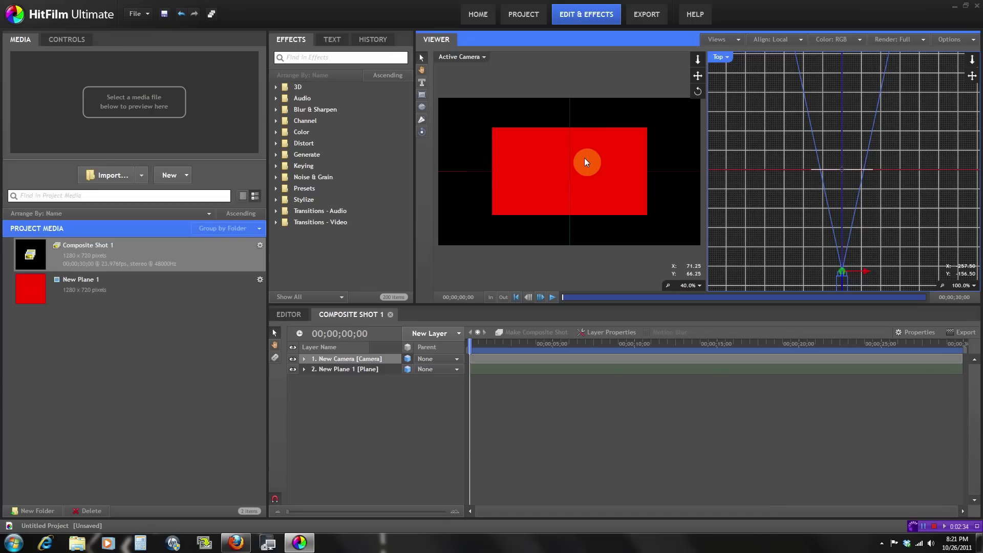
# Rename the red plane layer as BallWall
pyautogui.click(342, 366)
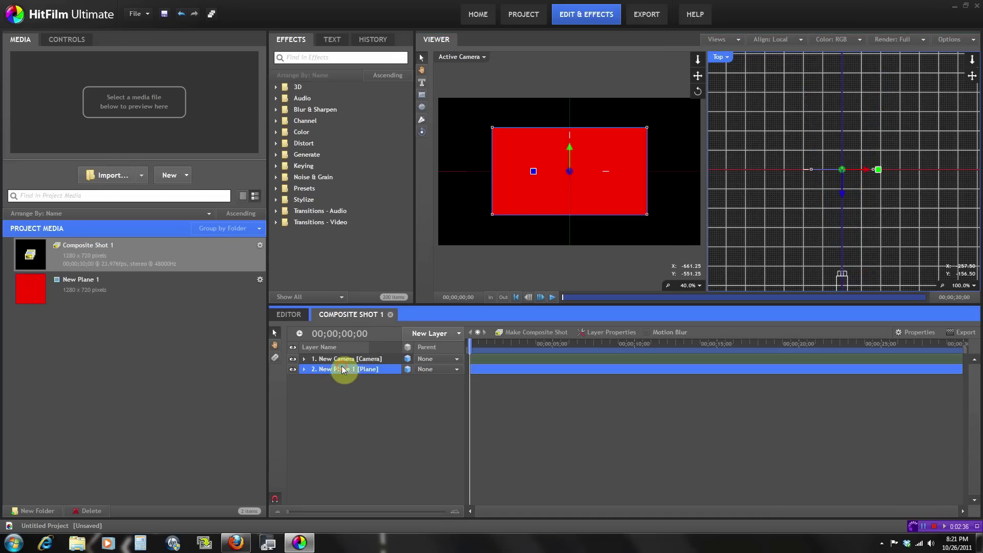
pyautogui.rightClick(342, 367)
pyautogui.click(394, 517)
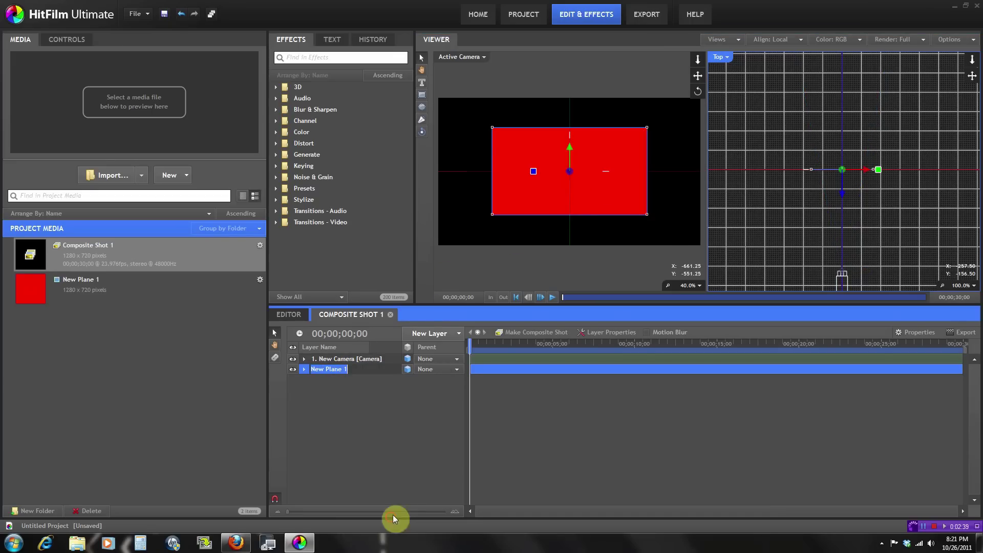
pyautogui.write('BallWall')
pyautogui.press('Return')
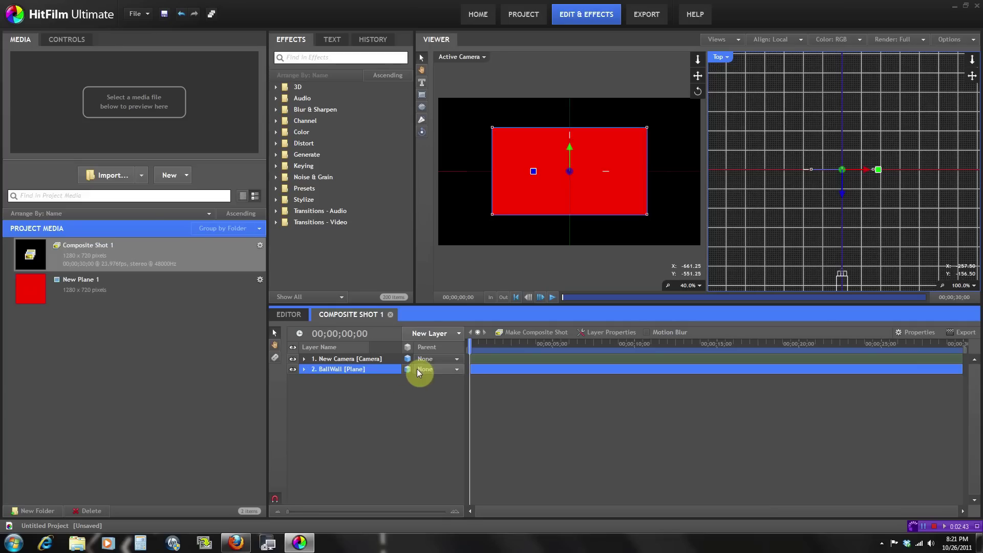
# Add a second 1280 x 720 plane layer coloured green (hue 120, saturation 255, value 170)
pyautogui.click(440, 335)
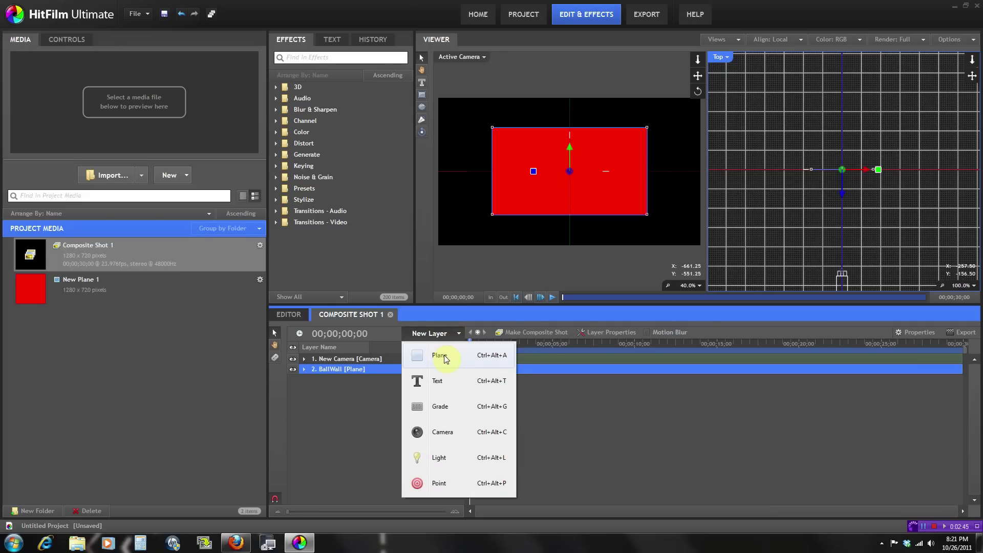
pyautogui.click(444, 355)
pyautogui.click(451, 279)
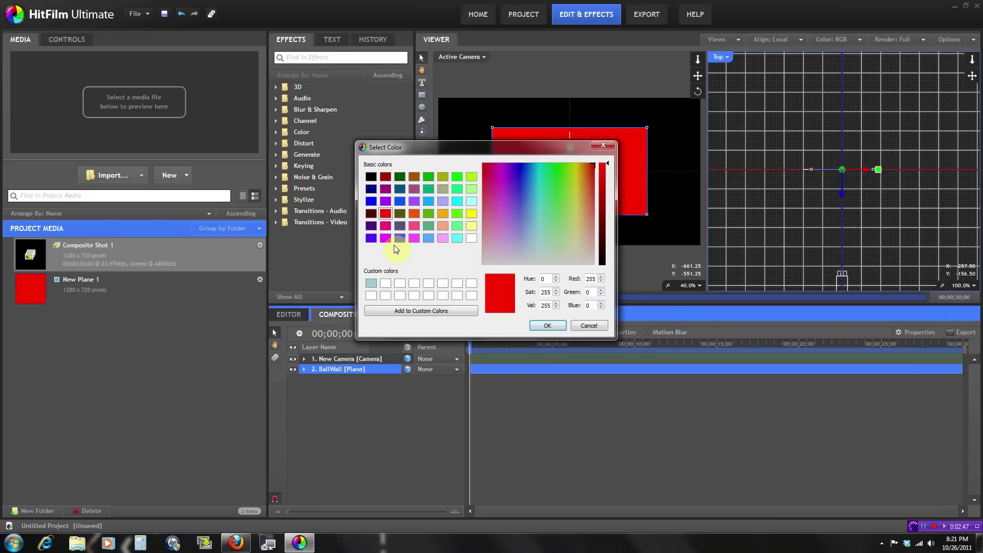
pyautogui.click(430, 176)
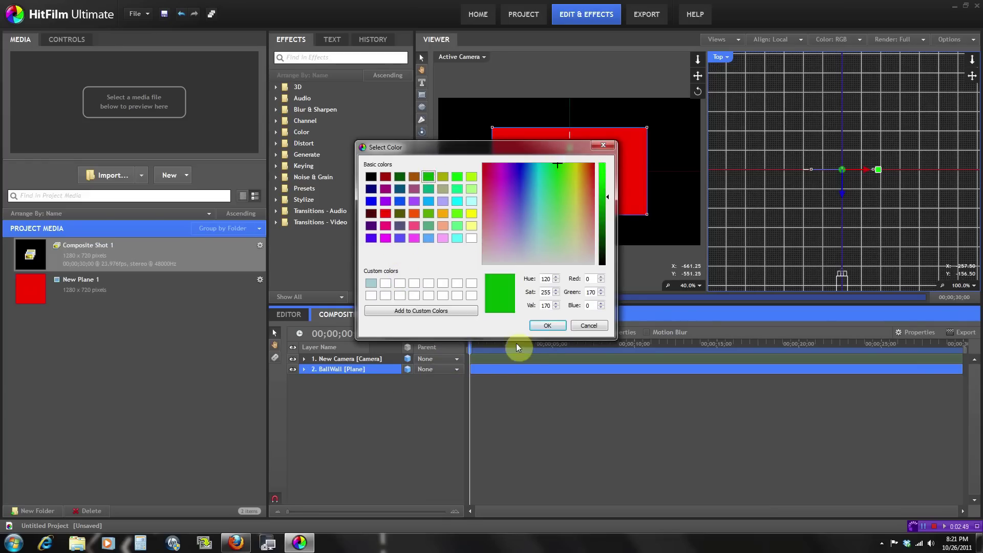
pyautogui.click(547, 326)
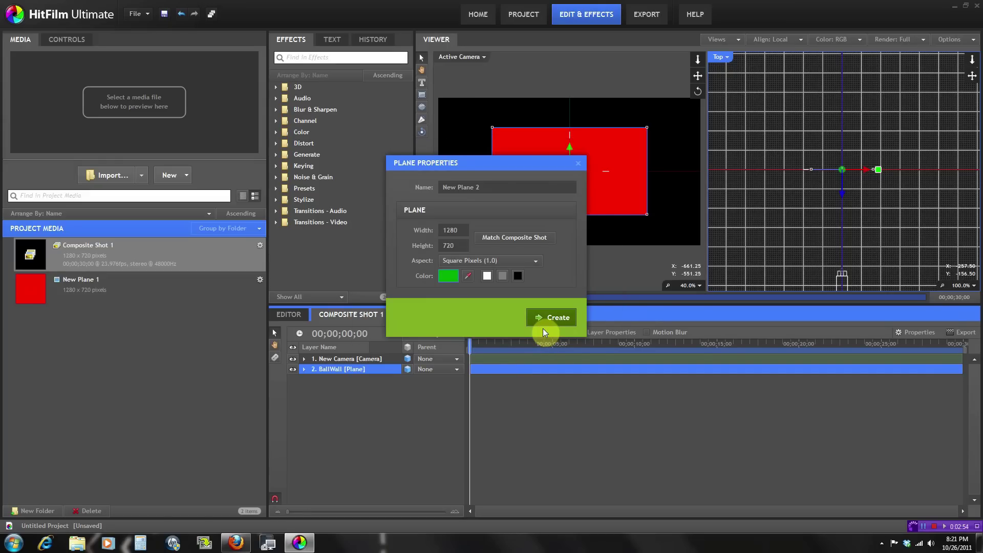
pyautogui.click(545, 318)
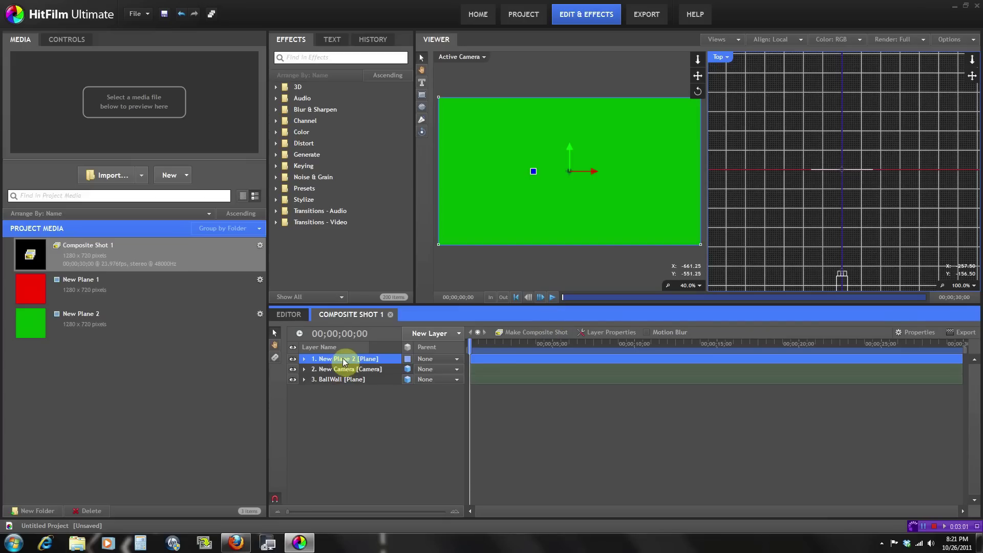
# Convert the green plane to a 3D plane and place it below the camera in the layer stack
pyautogui.click(407, 358)
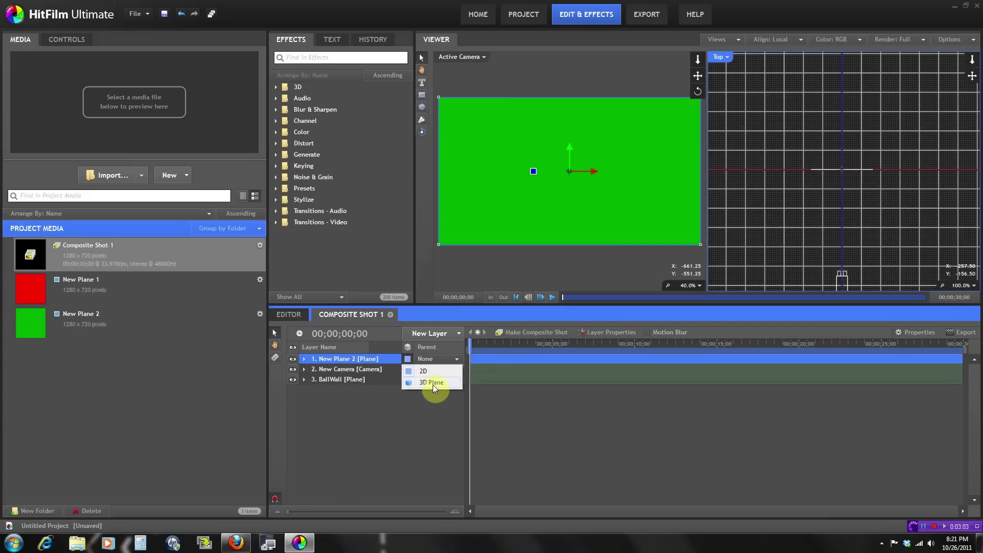
pyautogui.click(432, 383)
pyautogui.moveTo(361, 359); pyautogui.dragTo(362, 374)
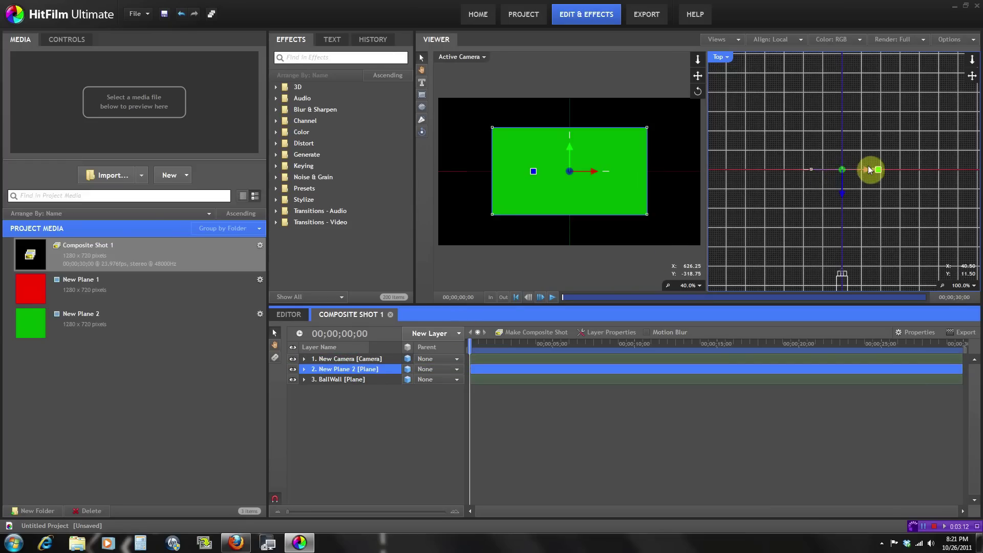
# Set the green plane's Y rotation to 90 degrees in its Transform properties
pyautogui.click(67, 39)
pyautogui.click(9, 99)
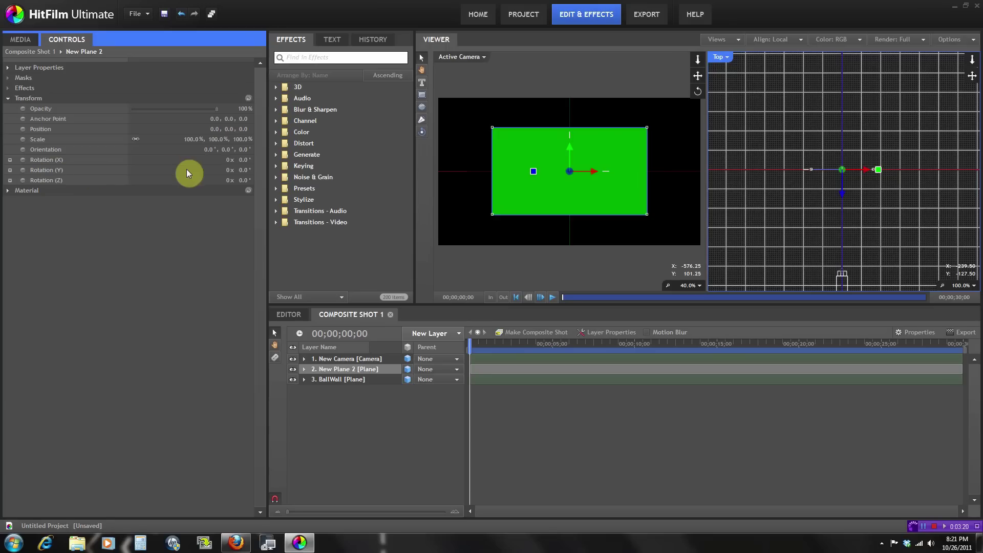
pyautogui.click(240, 170)
pyautogui.write('90')
pyautogui.press('Return')
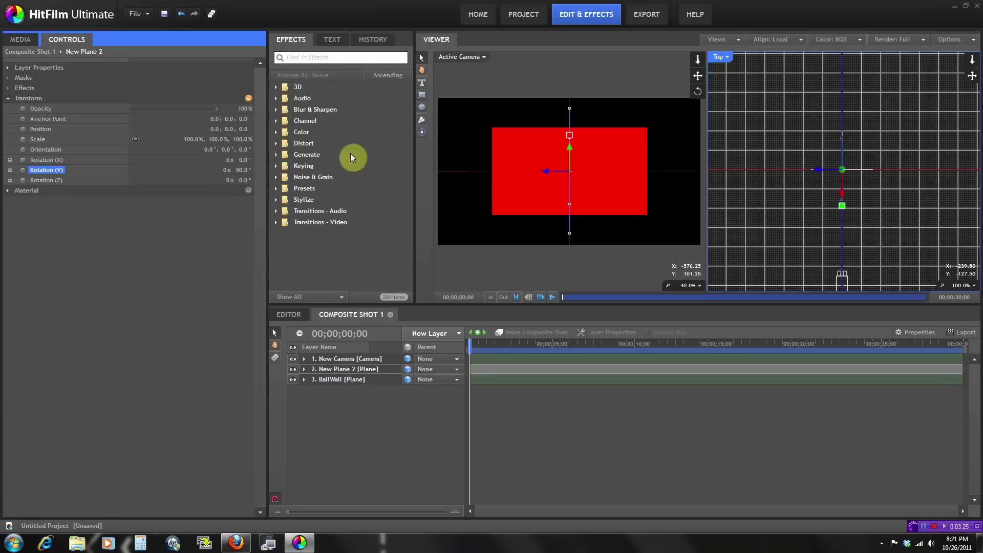
# Move the green plane in the Top view so it meets the red wall's right edge, at about X 613, Z 610
pyautogui.scroll(2, 843, 148)
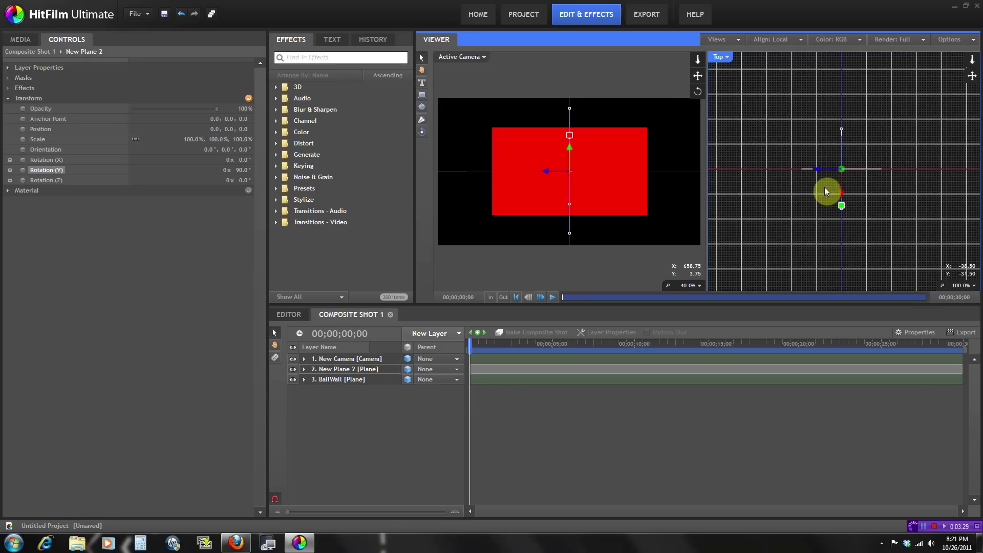
pyautogui.scroll(3, 833, 176)
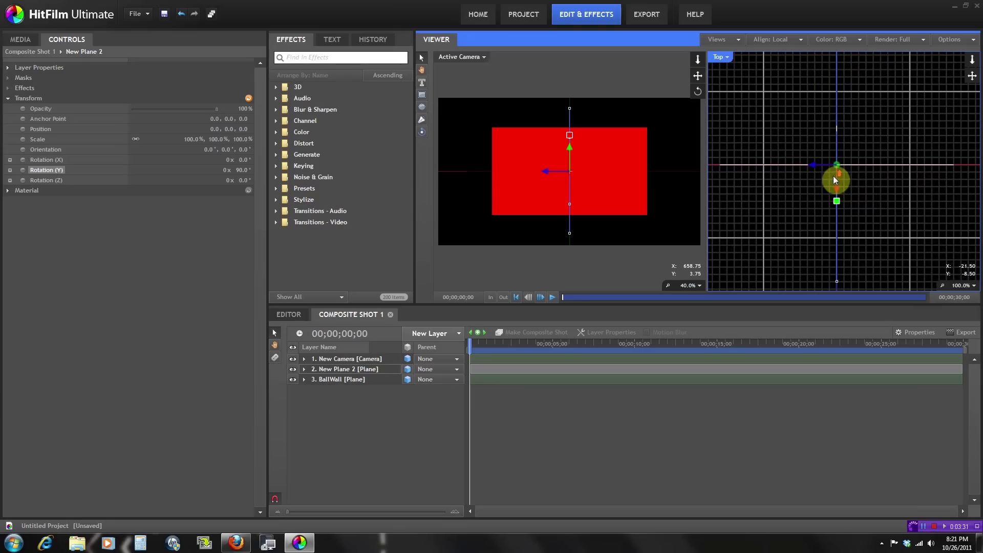
pyautogui.moveTo(810, 165); pyautogui.dragTo(941, 301)
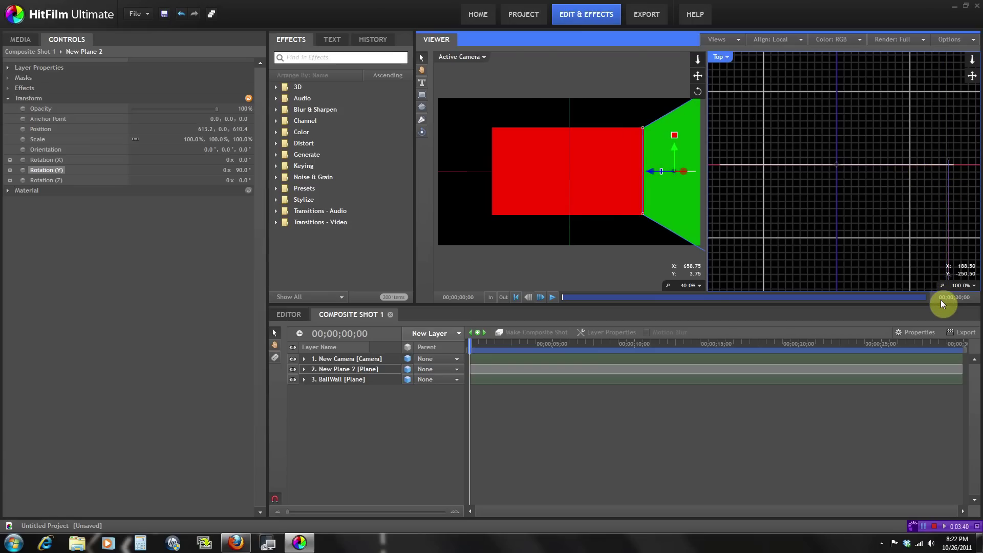
pyautogui.scroll(-3, 847, 195)
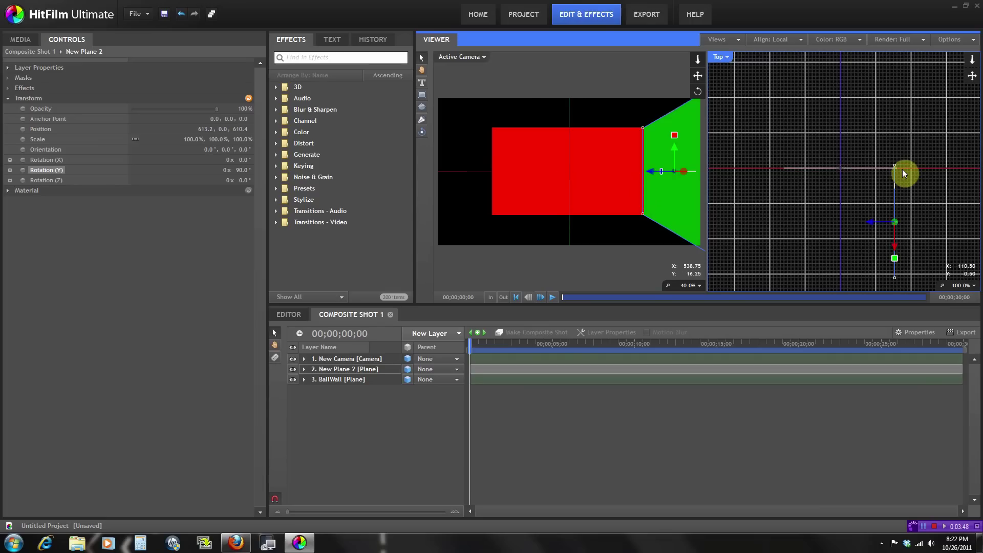
pyautogui.click(584, 177)
pyautogui.moveTo(870, 173)
pyautogui.mouseDown()
pyautogui.moveTo(926, 181)
pyautogui.moveTo(947, 165)
pyautogui.moveTo(895, 183)
pyautogui.moveTo(748, 173)
pyautogui.moveTo(647, 184)
pyautogui.mouseUp()
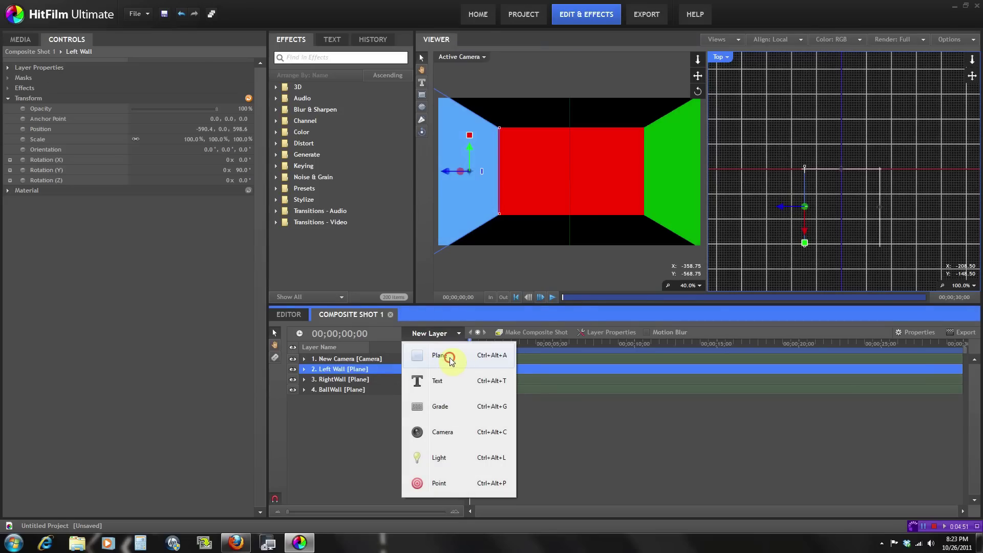
# Add a plane layer coloured yellow (hue 60, saturation 255, value 255) and convert it to a 3D plane
pyautogui.click(451, 359)
pyautogui.click(434, 278)
pyautogui.click(472, 213)
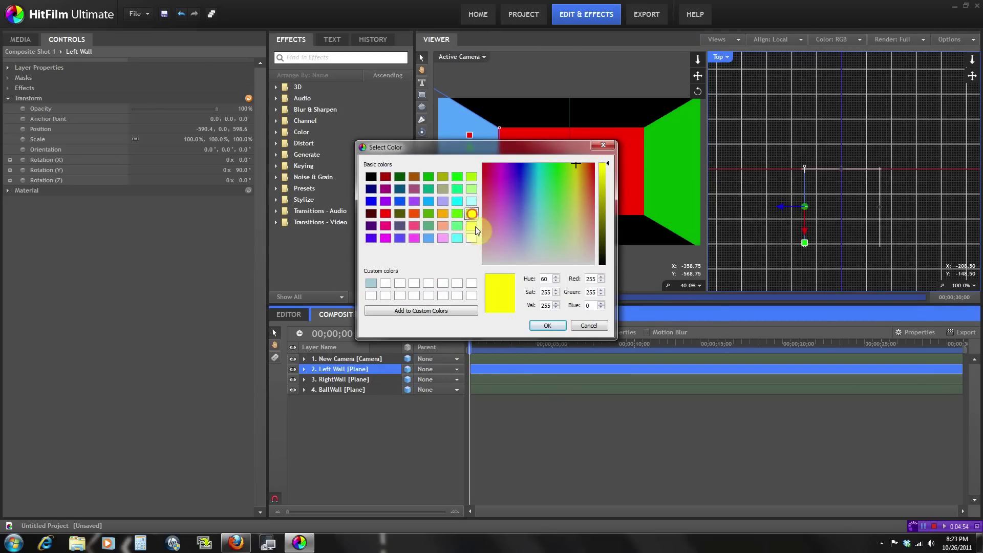
pyautogui.click(545, 326)
pyautogui.click(536, 314)
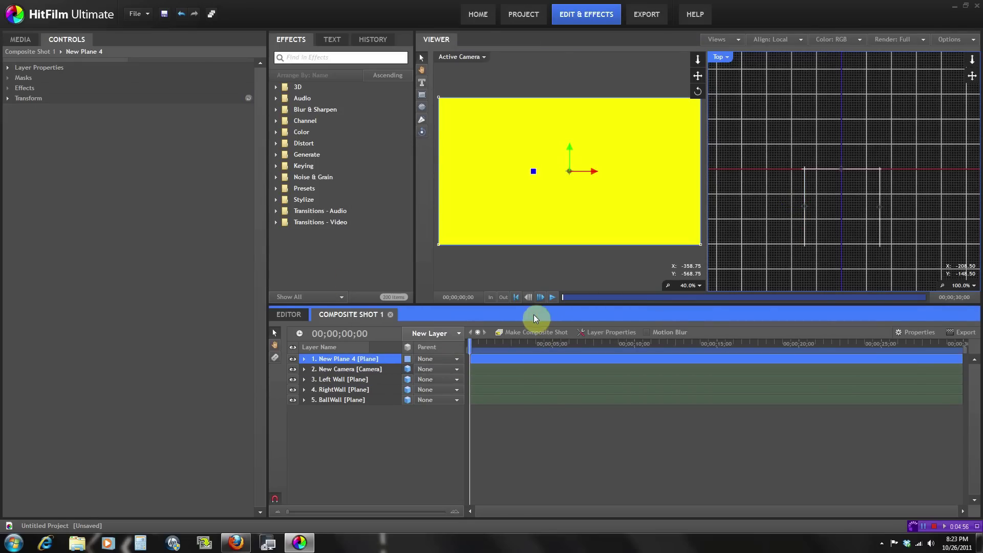
pyautogui.click(408, 358)
pyautogui.click(418, 383)
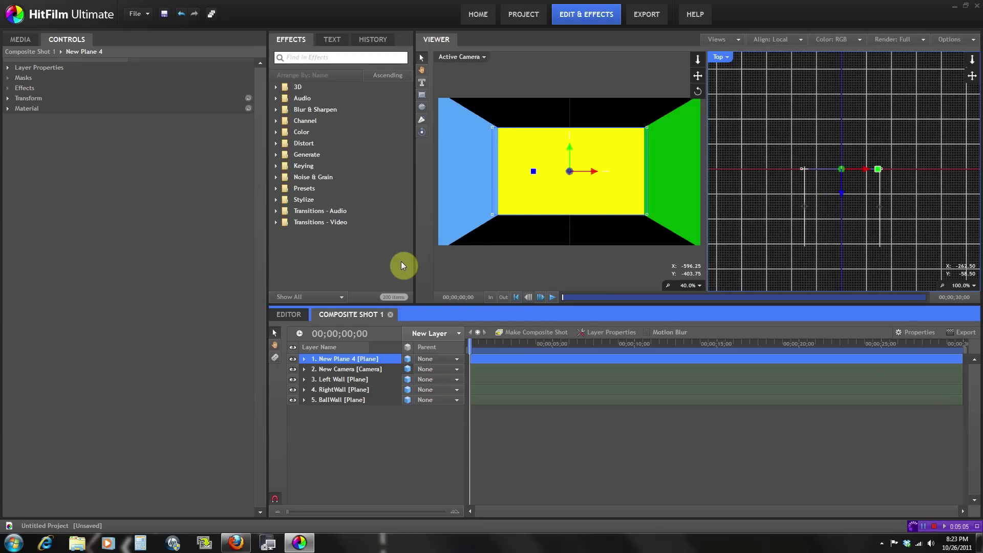
# Set the yellow plane's X rotation to 90 degrees in its Transform properties
pyautogui.click(8, 99)
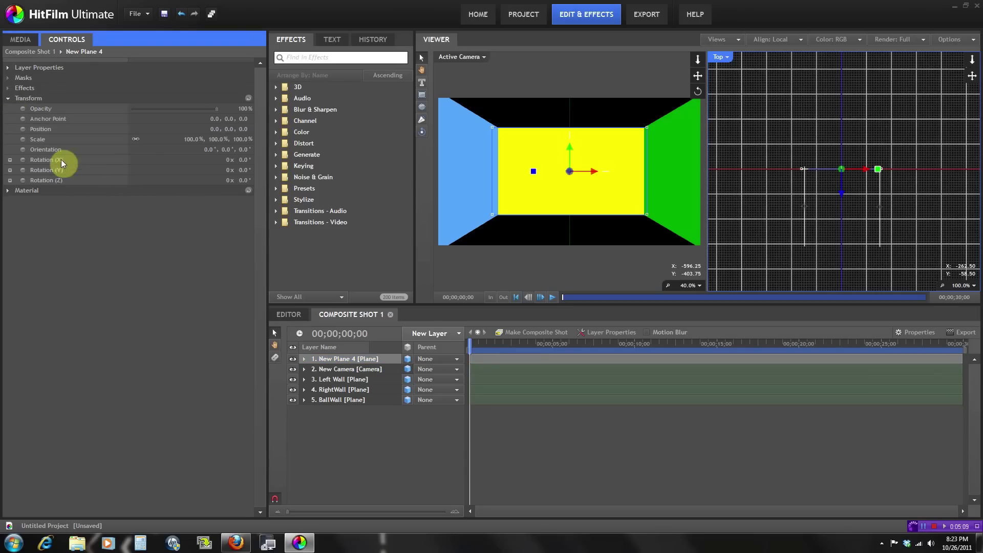
pyautogui.click(242, 159)
pyautogui.write('90')
pyautogui.press('Return')
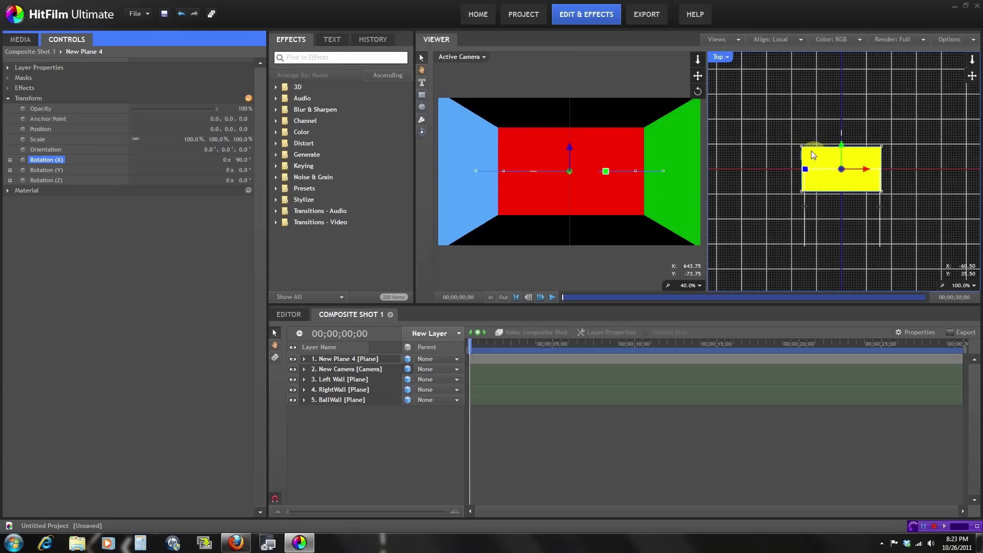
pyautogui.click(217, 177)
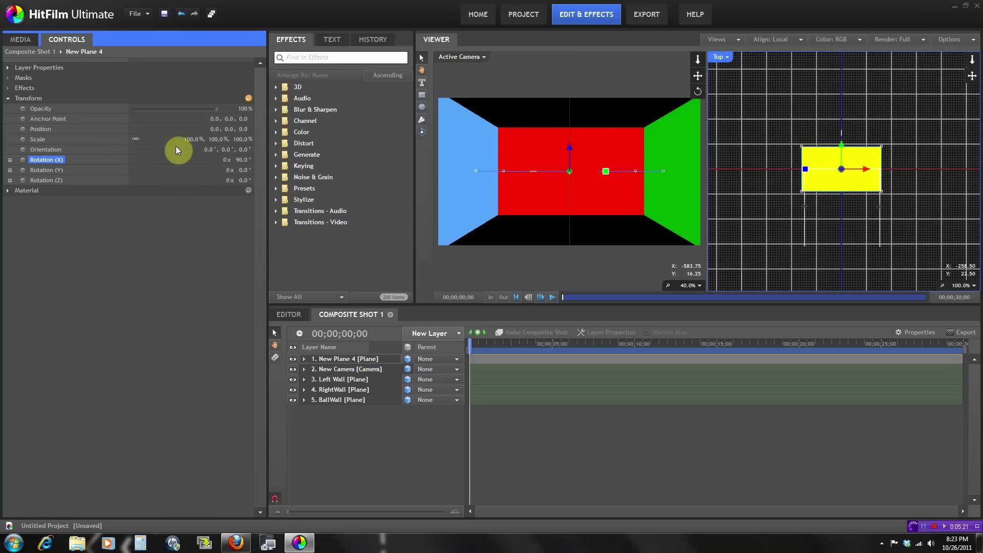
# Unlink the yellow plane's scale proportions and increase only its Y scale to about 257%
pyautogui.click(135, 138)
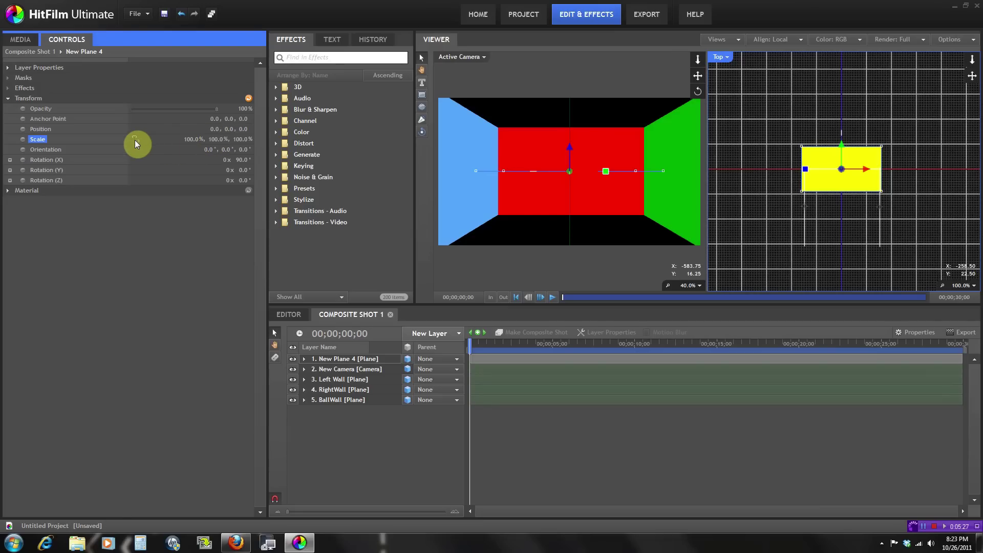
pyautogui.click(134, 139)
pyautogui.moveTo(214, 140); pyautogui.dragTo(294, 143)
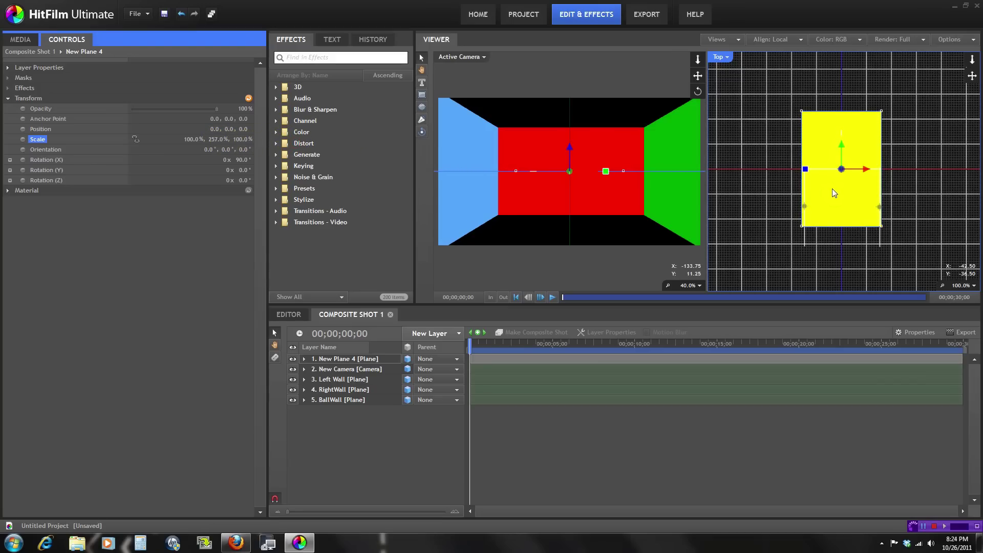
# Move the yellow plane toward the camera to about Z 328 and lower it to about Y -246
pyautogui.click(842, 146)
pyautogui.moveTo(844, 166); pyautogui.dragTo(843, 167)
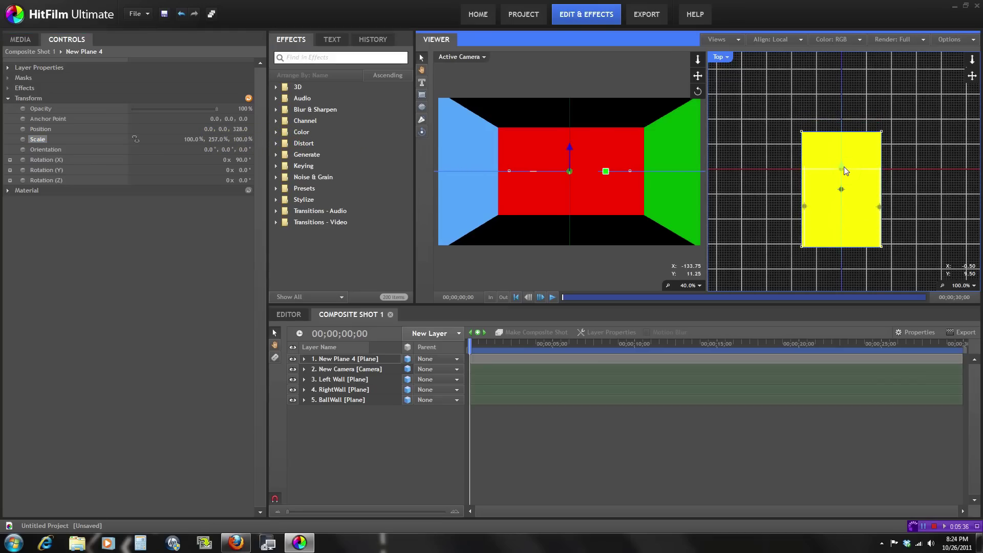
pyautogui.click(574, 159)
pyautogui.click(580, 159)
pyautogui.moveTo(569, 146); pyautogui.dragTo(571, 183)
# Lower the yellow plane in the Front view to about Y -348 so it meets the red wall's bottom edge
pyautogui.click(727, 58)
pyautogui.click(726, 57)
pyautogui.click(727, 58)
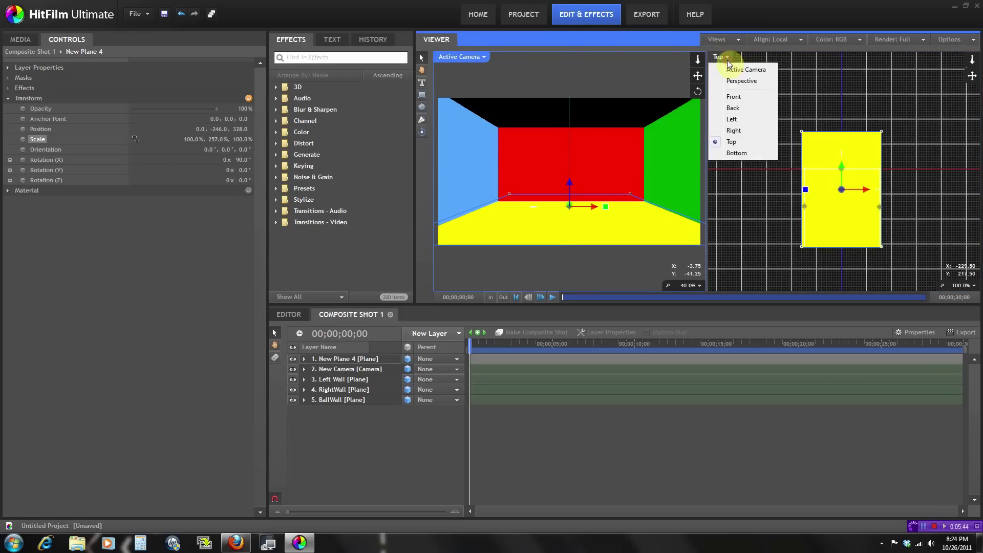
pyautogui.click(733, 97)
pyautogui.click(746, 175)
pyautogui.scroll(-1, 746, 171)
pyautogui.moveTo(839, 186); pyautogui.dragTo(842, 200)
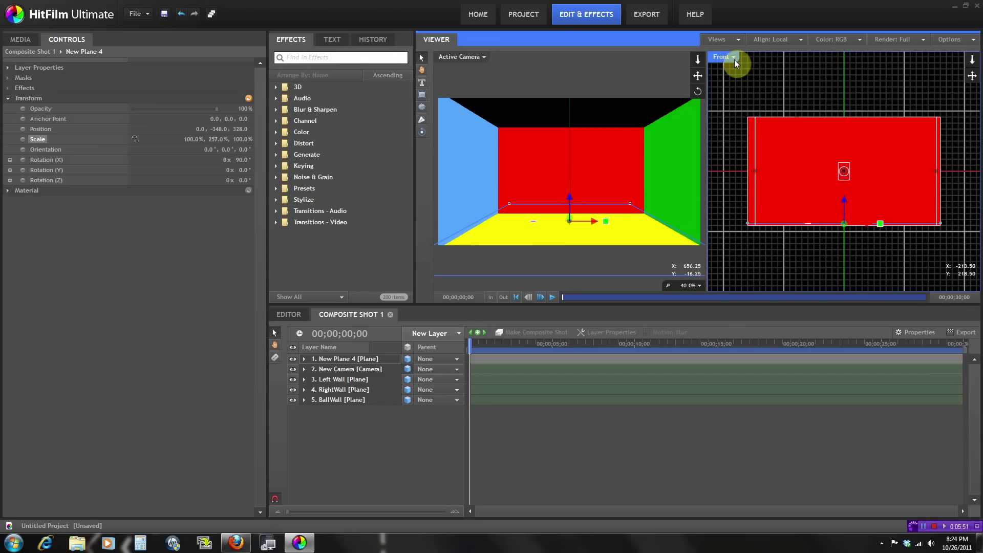
pyautogui.click(722, 57)
pyautogui.click(730, 141)
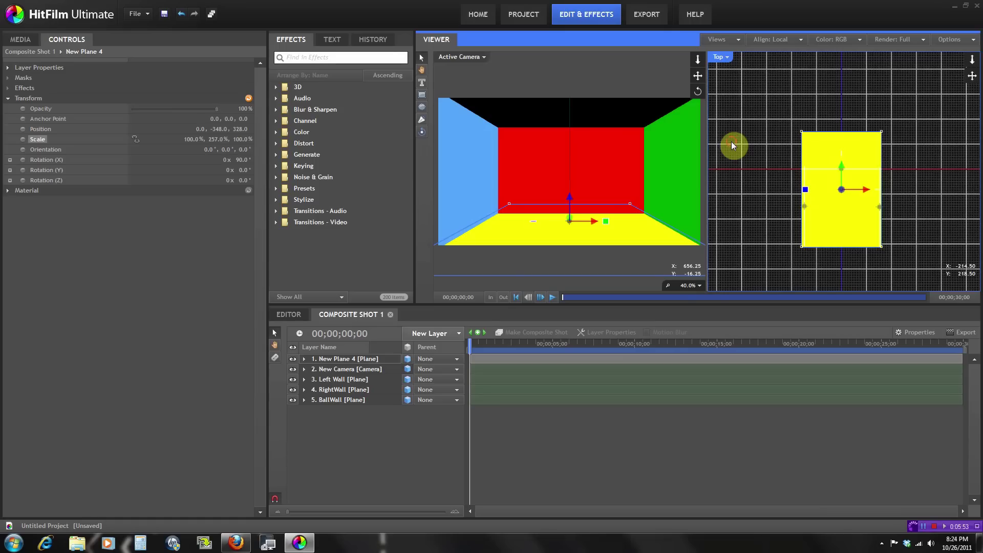
pyautogui.click(722, 62)
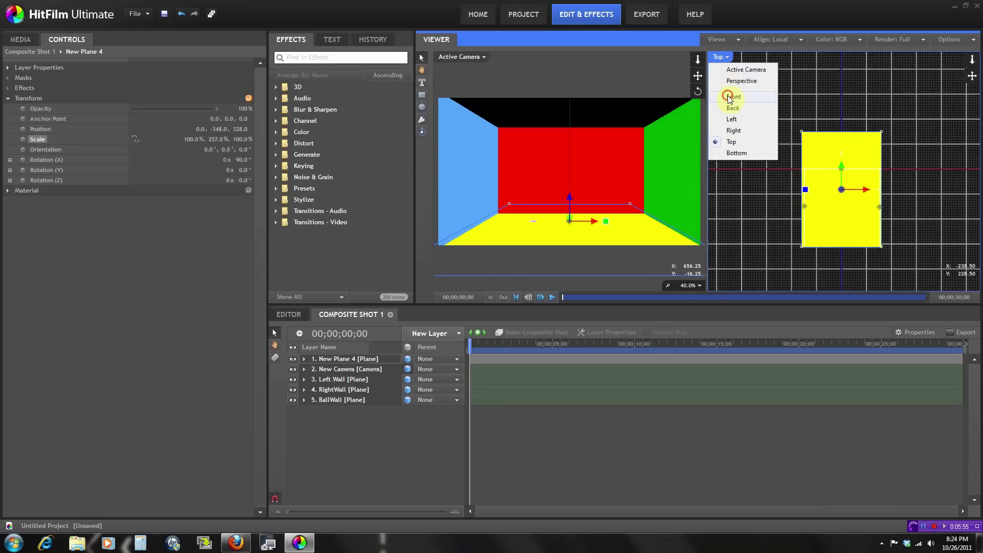
pyautogui.click(728, 87)
# Rename the yellow plane layer as Floor and place it below the camera in the layer stack
pyautogui.rightClick(359, 361)
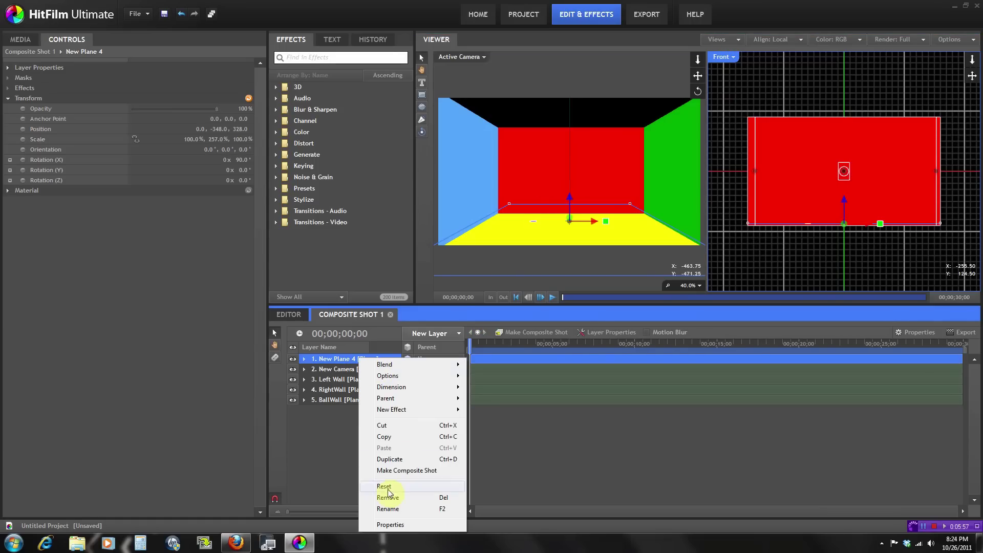
pyautogui.click(388, 504)
pyautogui.write('Floor')
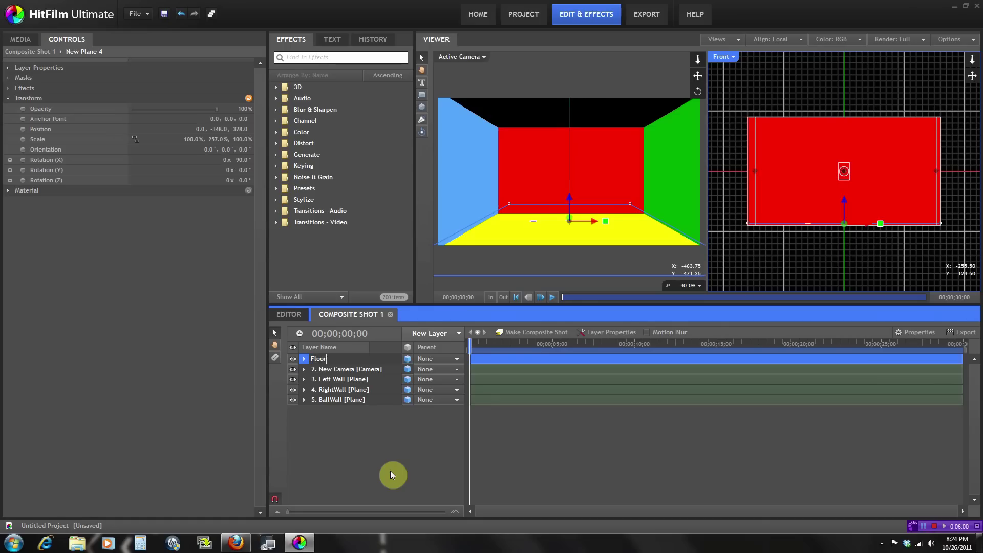
pyautogui.press('Return')
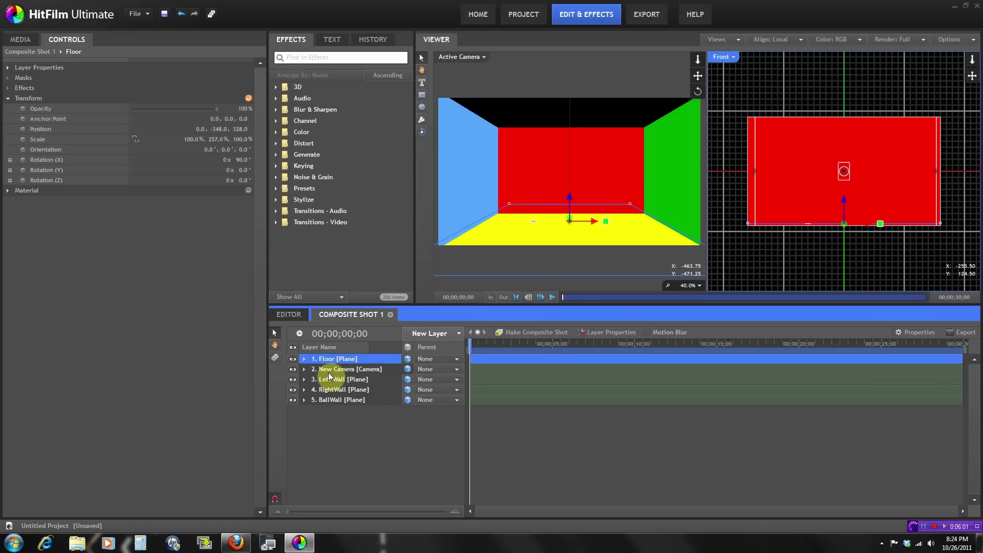
pyautogui.moveTo(335, 363)
pyautogui.mouseDown()
pyautogui.moveTo(335, 391)
pyautogui.moveTo(342, 370)
pyautogui.mouseUp()
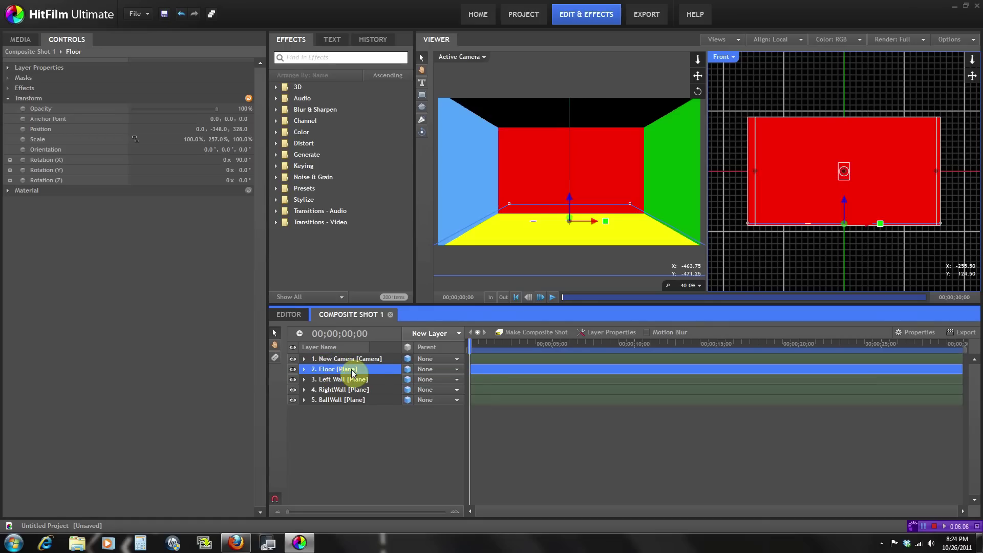
# Duplicate the Floor layer and raise the copy to the red wall's top edge, at about Y 346
pyautogui.hotkey('ctrl', 'd')
pyautogui.click(352, 370)
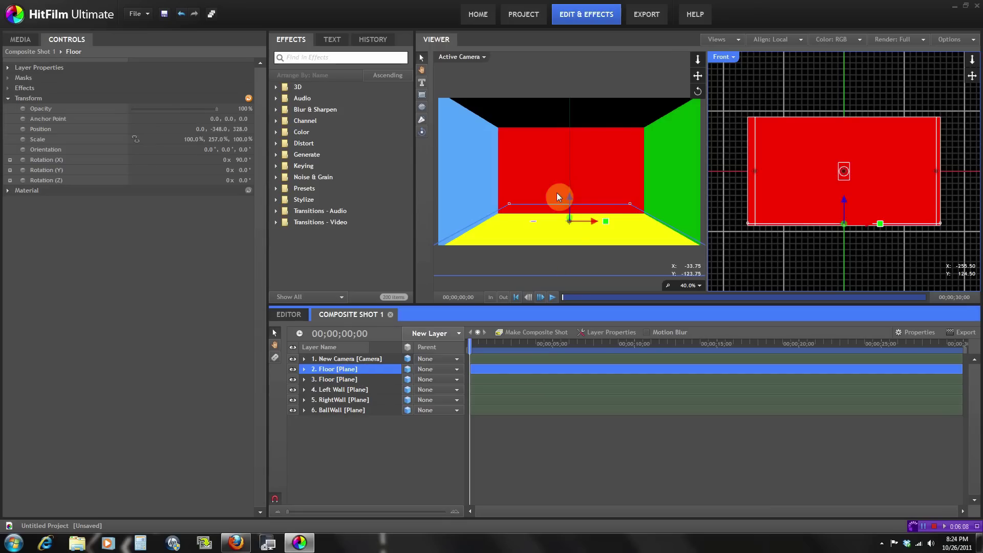
pyautogui.moveTo(844, 196); pyautogui.dragTo(846, 95)
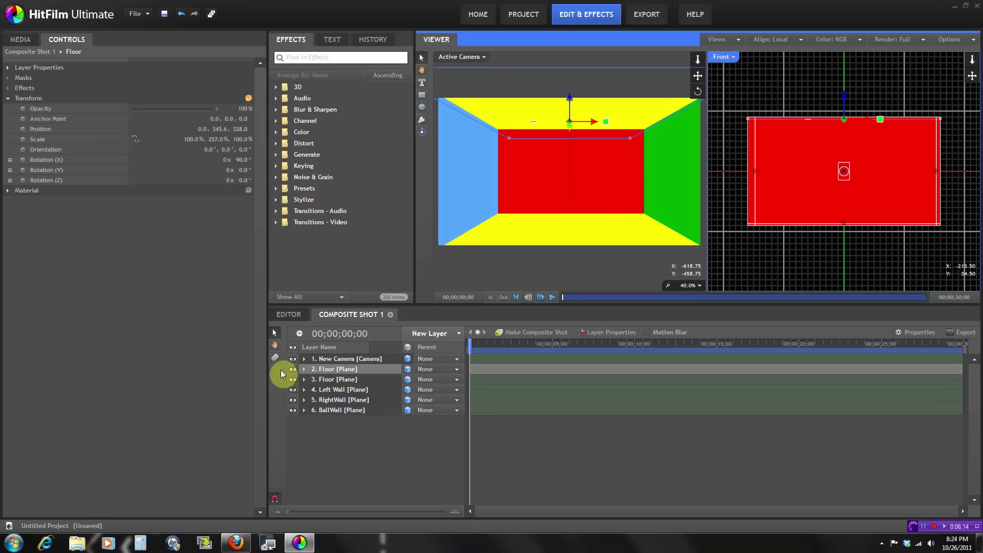
# Rename the raised Floor copy as TopWall
pyautogui.click(327, 368)
pyautogui.click(326, 369)
pyautogui.rightClick(326, 370)
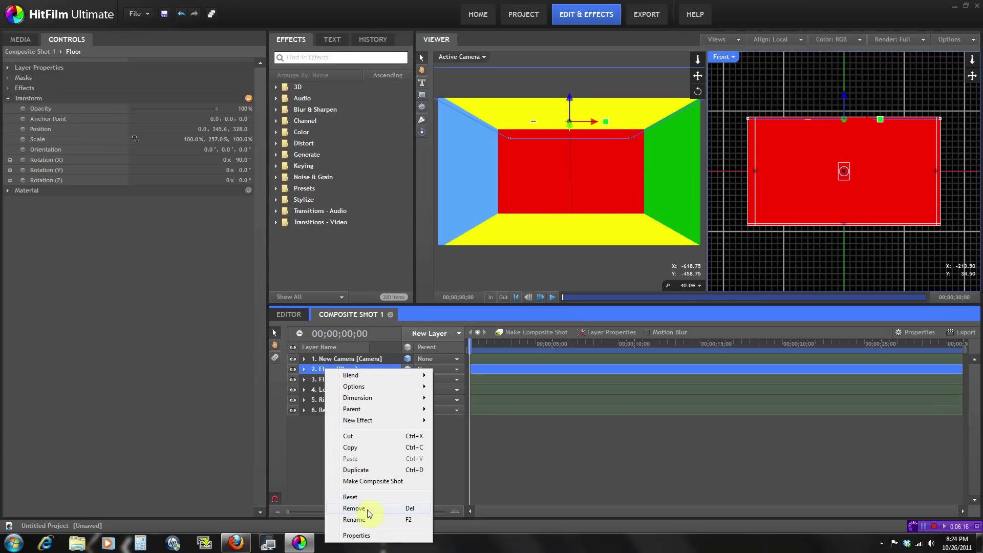
pyautogui.click(365, 521)
pyautogui.write('TopWall')
pyautogui.press('Return')
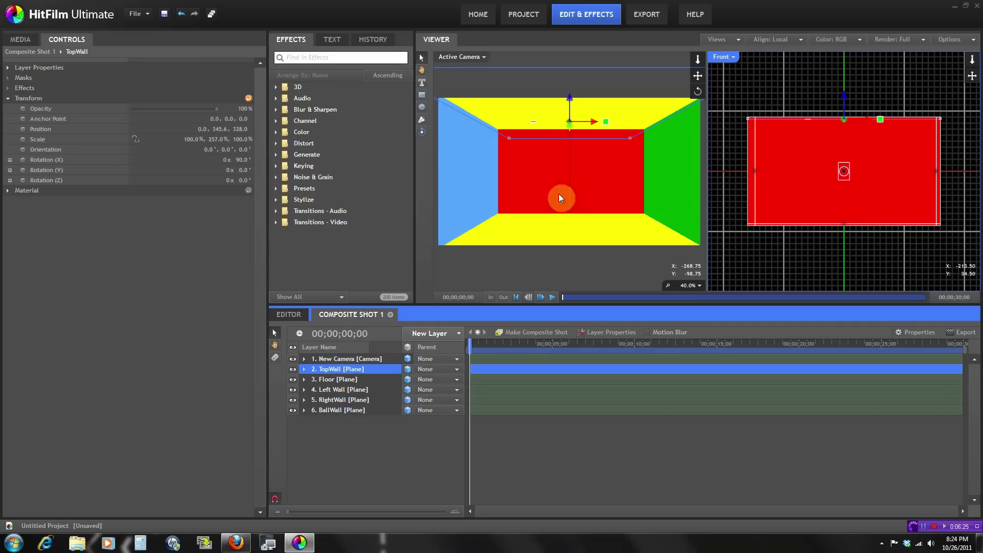
# Switch the second viewer to the Top view and move the camera slightly farther back from the room
pyautogui.click(721, 57)
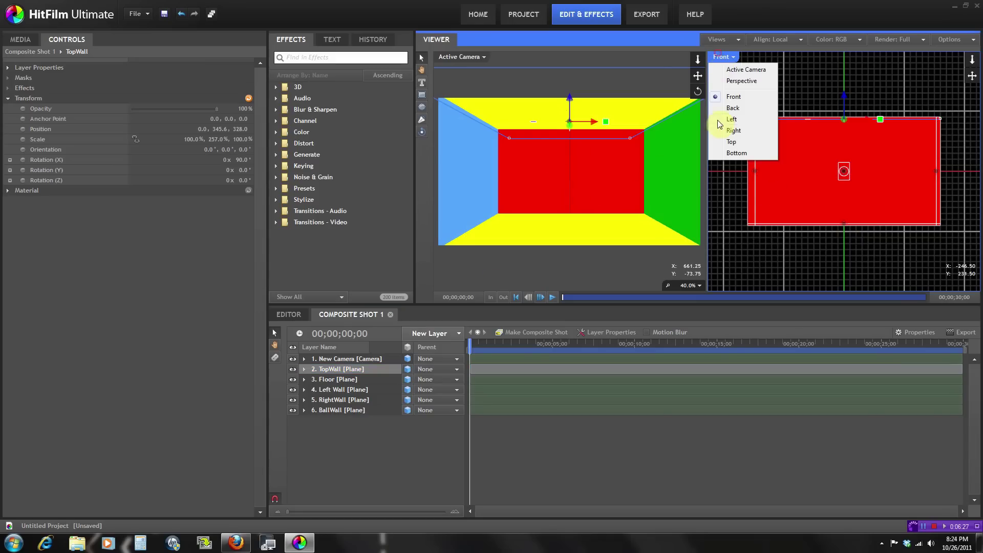
pyautogui.click(768, 145)
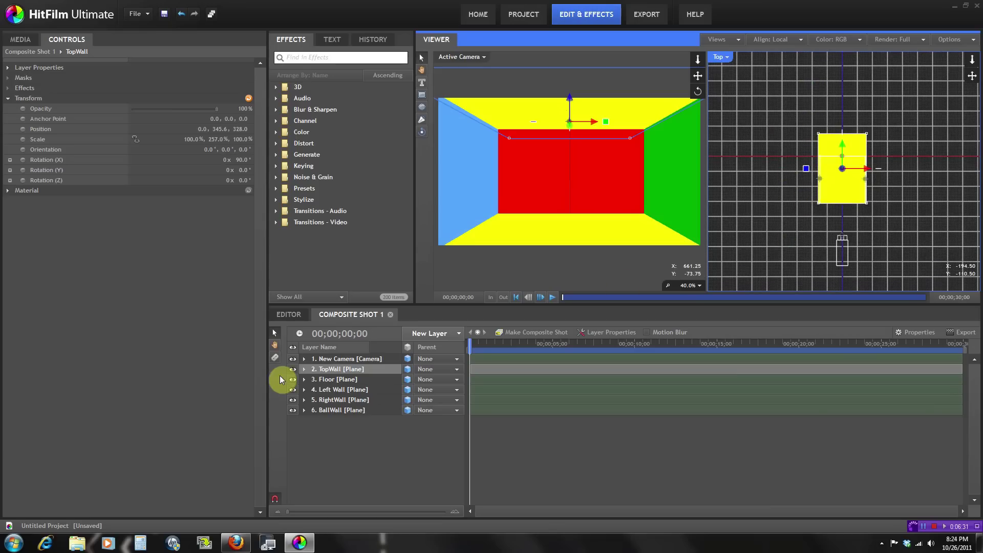
pyautogui.click(331, 359)
pyautogui.moveTo(839, 261)
pyautogui.mouseDown()
pyautogui.moveTo(840, 290)
pyautogui.moveTo(836, 246)
pyautogui.moveTo(836, 284)
pyautogui.moveTo(834, 262)
pyautogui.mouseUp()
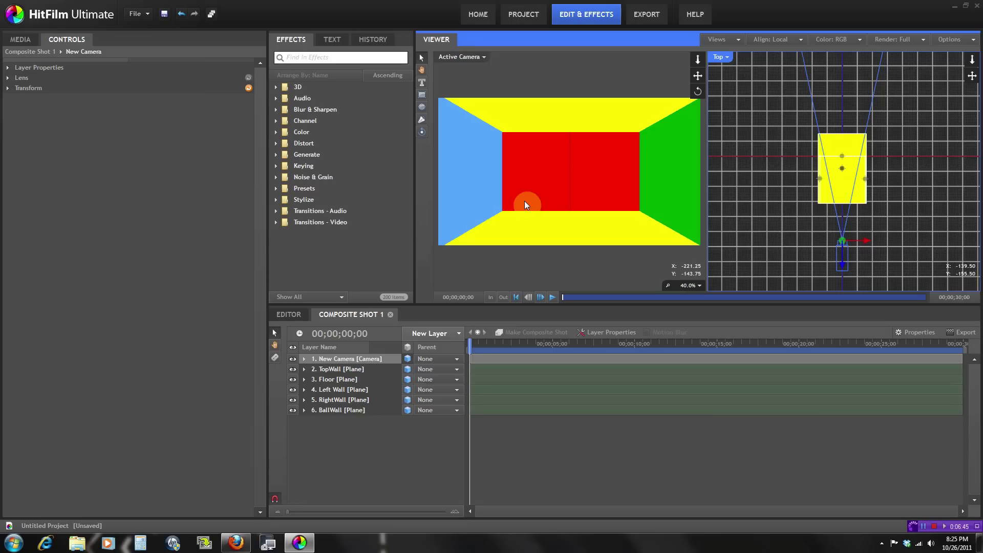
pyautogui.moveTo(524, 204); pyautogui.dragTo(528, 127)
pyautogui.click(580, 155)
# Add a light layer to the composite shot and widen the Active Camera viewer
pyautogui.click(430, 335)
pyautogui.click(430, 454)
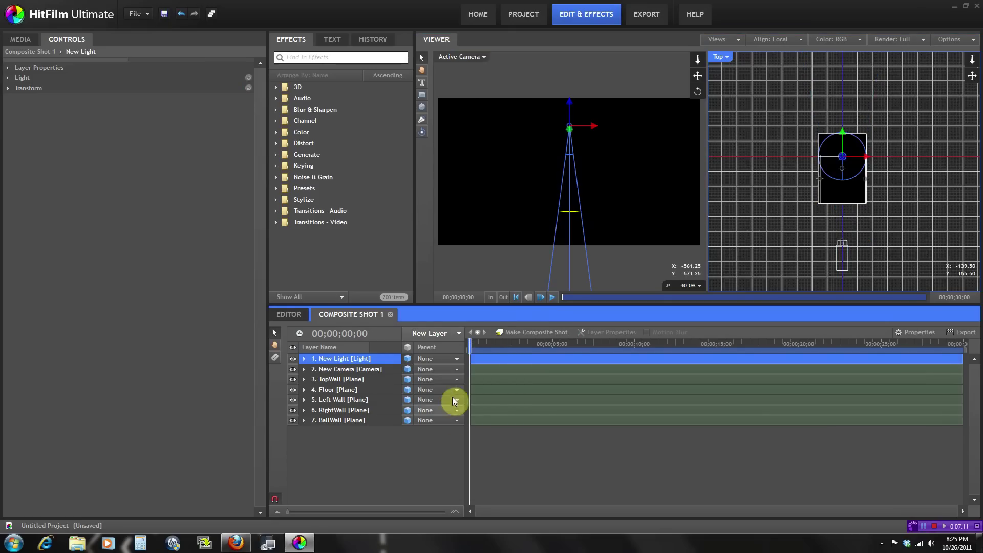
pyautogui.click(723, 41)
pyautogui.click(725, 41)
pyautogui.scroll(1, 756, 143)
pyautogui.moveTo(705, 167); pyautogui.dragTo(733, 170)
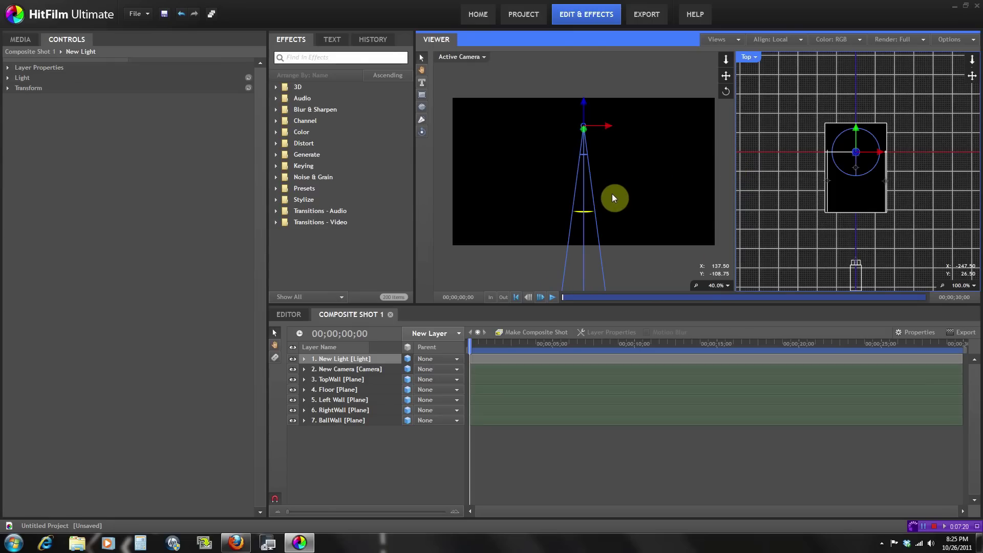
# Rename the new light layer as Blue Light
pyautogui.rightClick(351, 357)
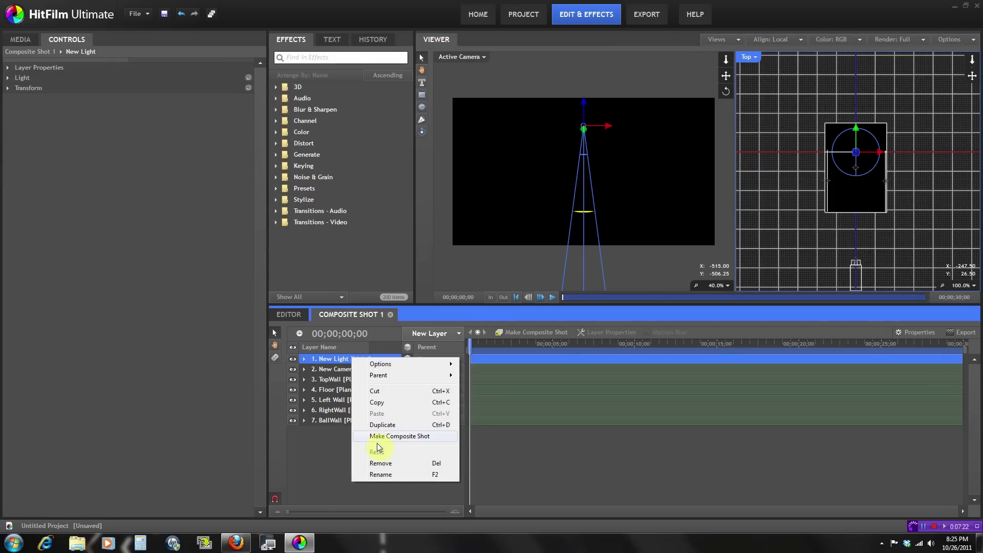
pyautogui.click(390, 474)
pyautogui.write('Blue :igh')
pyautogui.press('BackSpace')
pyautogui.press('BackSpace')
pyautogui.press('BackSpace')
pyautogui.press('BackSpace')
pyautogui.write('Light')
pyautogui.press('Return')
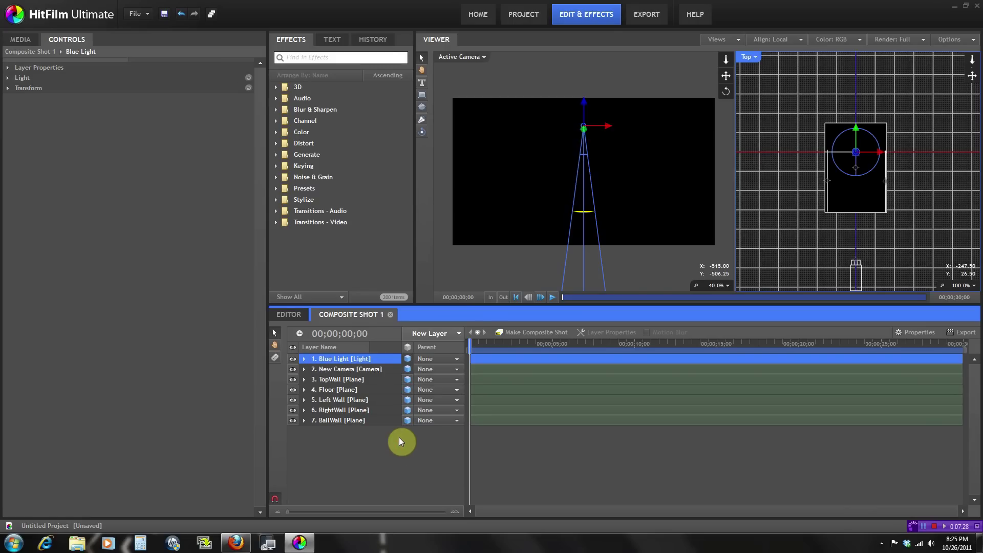
# Change the Blue Light's type to Point in its Layer Properties
pyautogui.click(551, 251)
pyautogui.scroll(1, 551, 252)
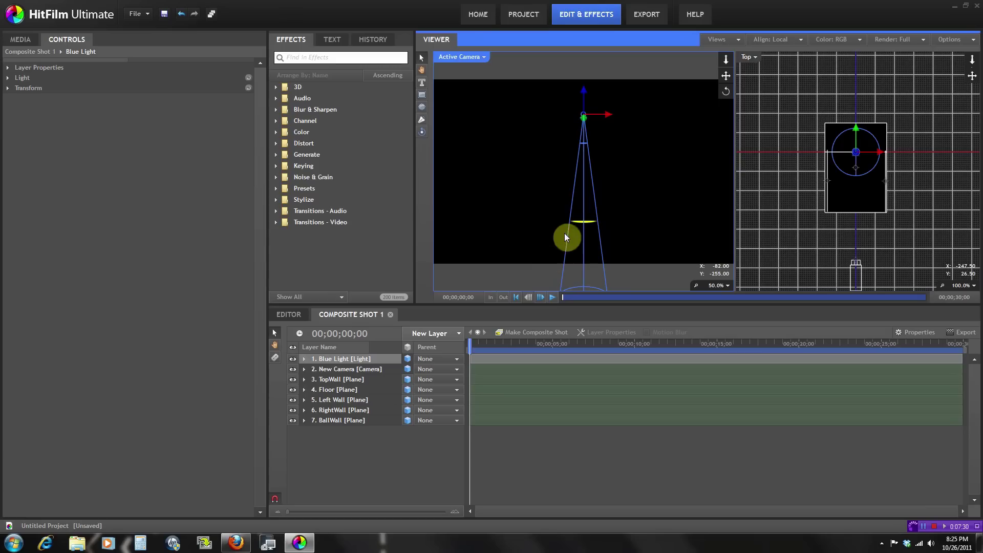
pyautogui.click(385, 354)
pyautogui.click(363, 359)
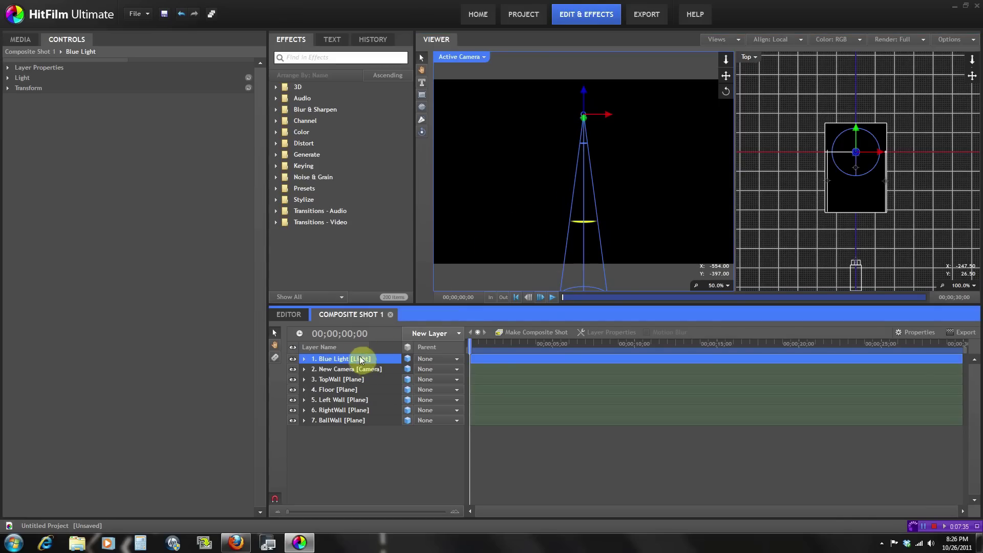
pyautogui.click(8, 68)
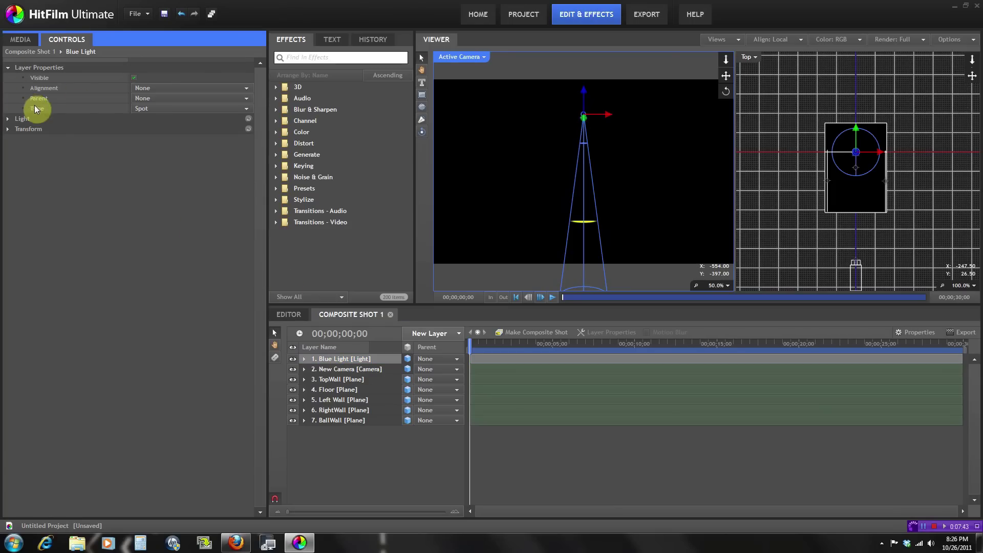
pyautogui.click(142, 109)
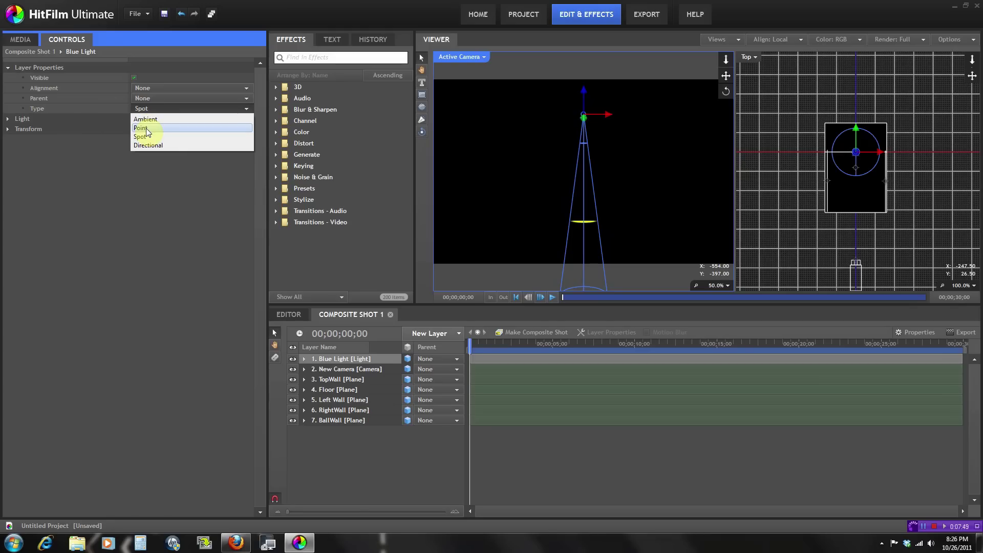
pyautogui.click(142, 128)
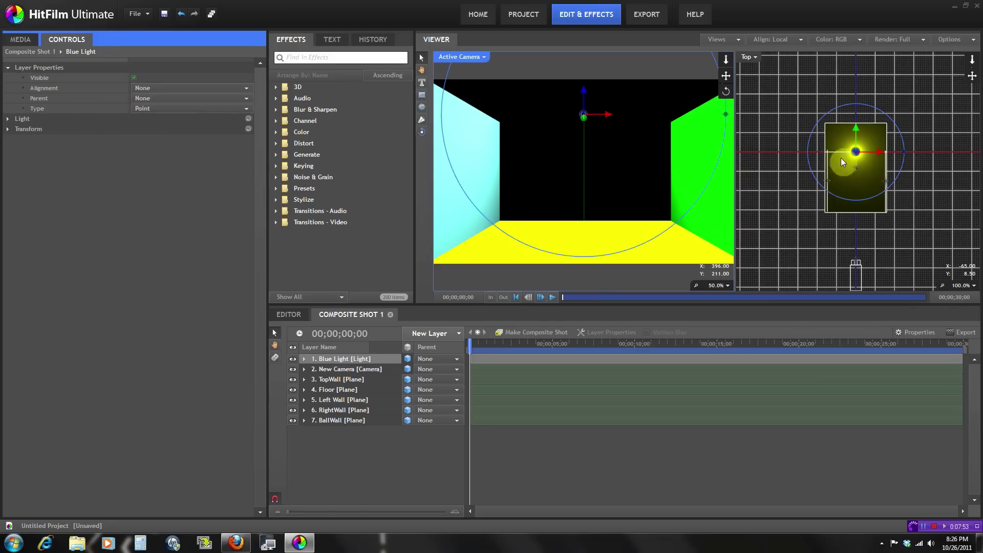
# Move the Blue Light forward from the back wall into the room and lower it to the middle of the room's height
pyautogui.click(848, 139)
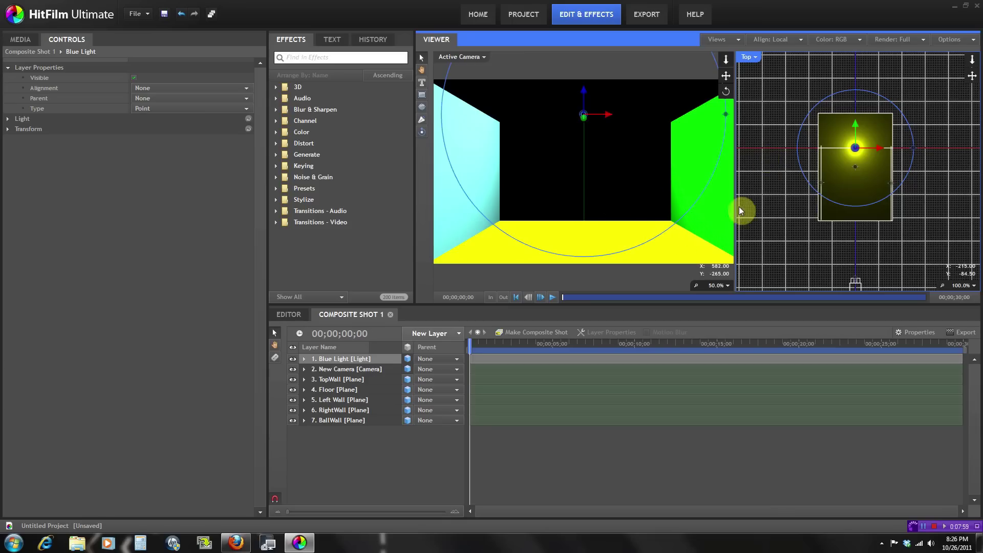
pyautogui.click(858, 147)
pyautogui.scroll(2, 858, 147)
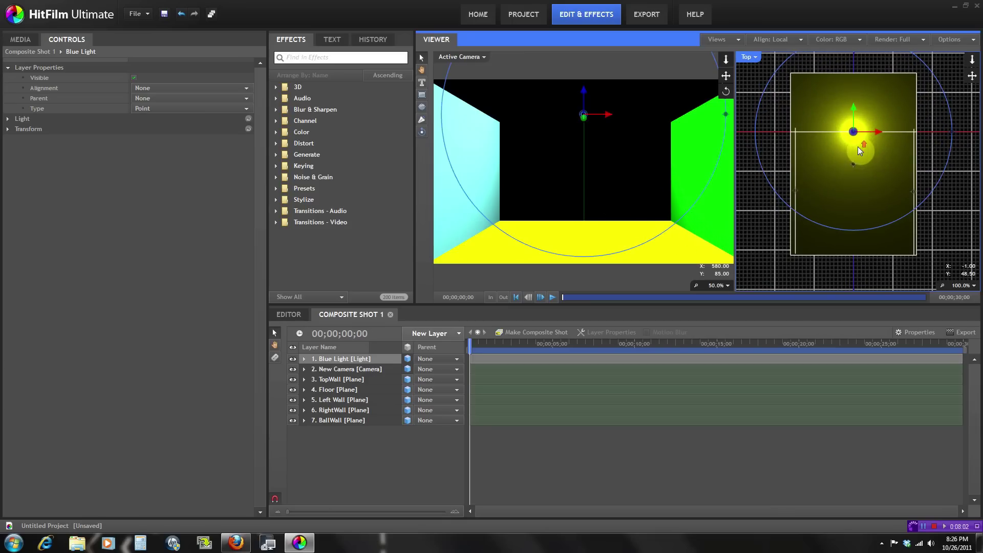
pyautogui.click(335, 420)
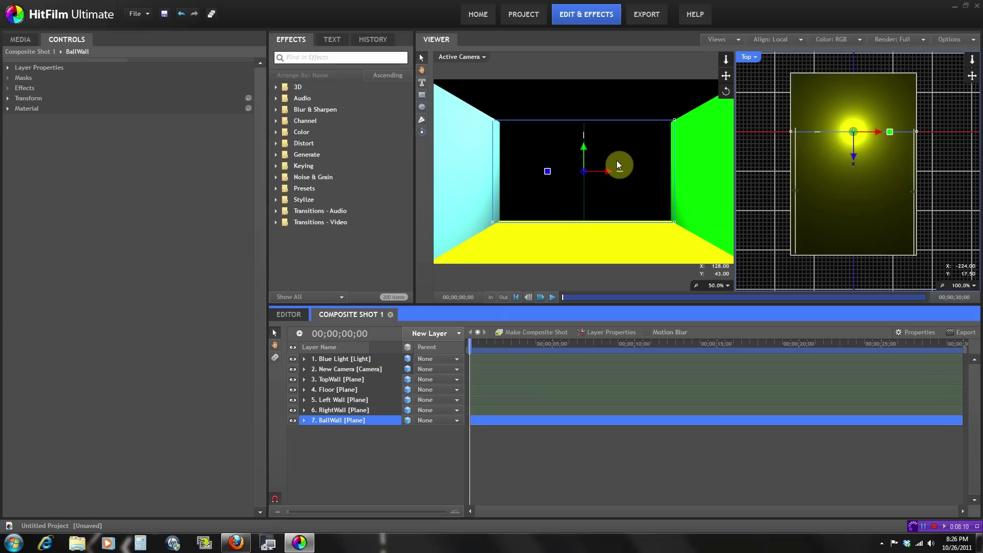
pyautogui.click(353, 359)
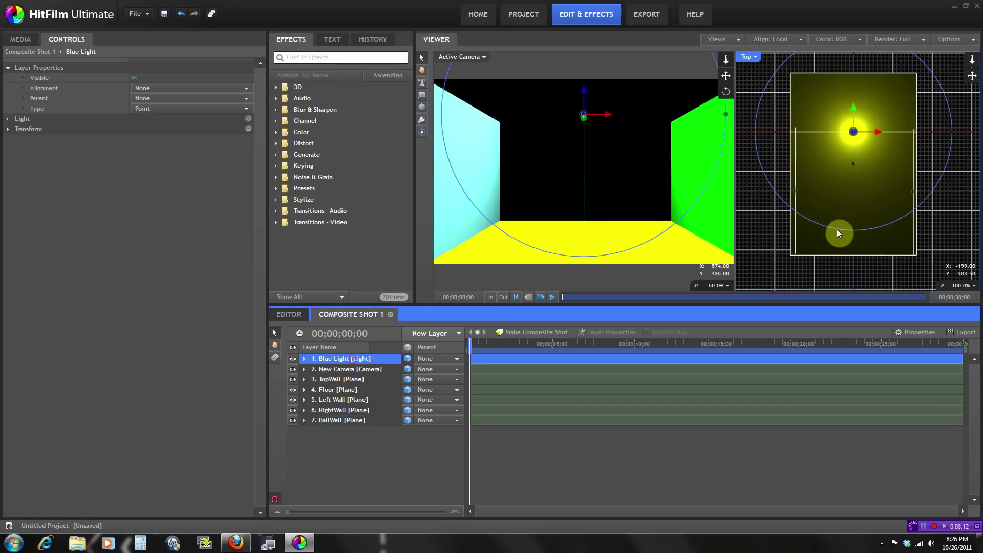
pyautogui.moveTo(854, 109); pyautogui.dragTo(849, 162)
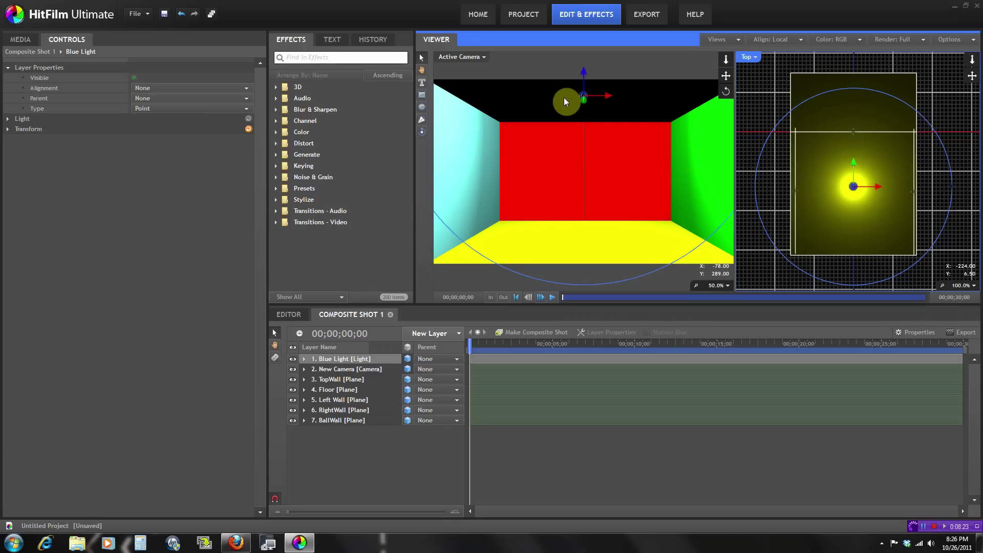
pyautogui.moveTo(585, 72); pyautogui.dragTo(583, 146)
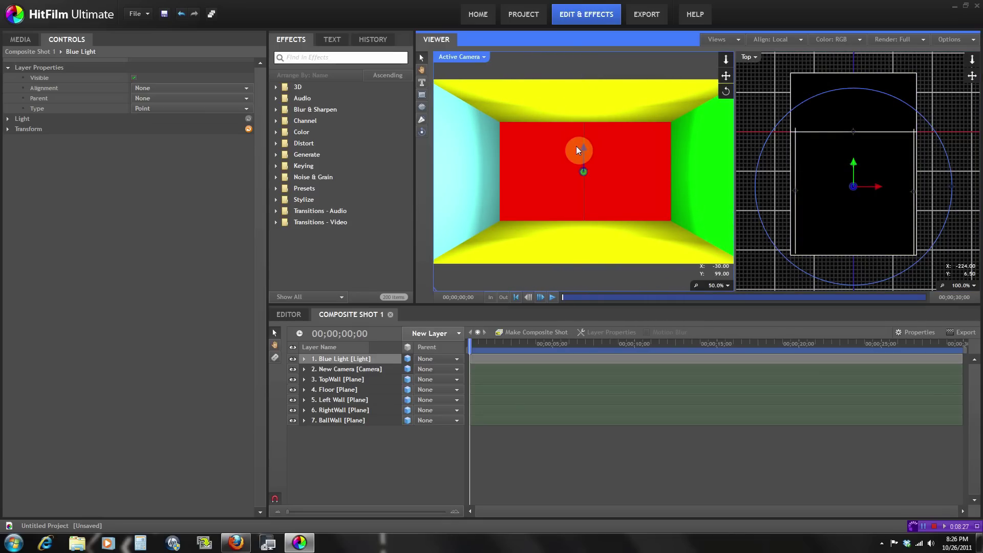
# Apply the Exposure effect from the Color effects to the BallWall plane
pyautogui.click(325, 421)
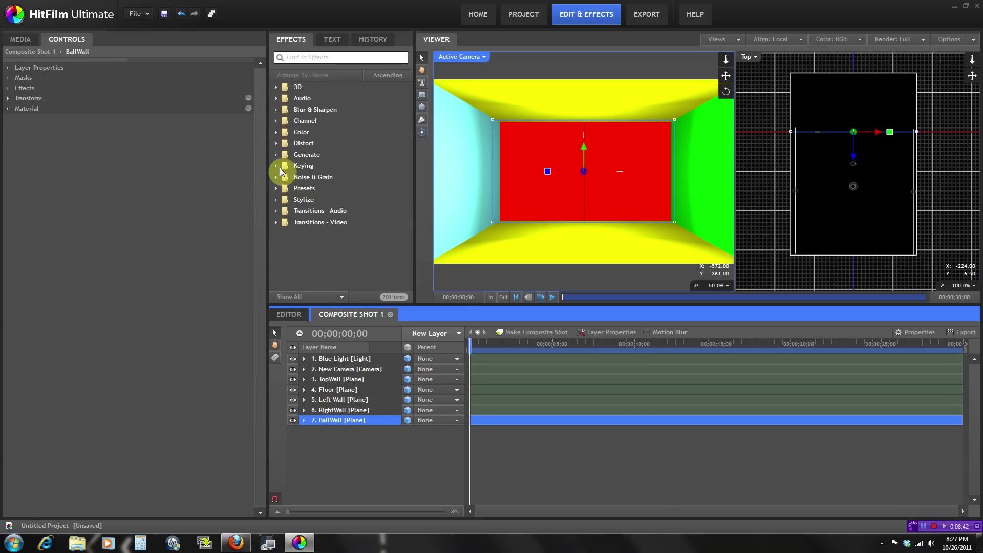
pyautogui.click(276, 132)
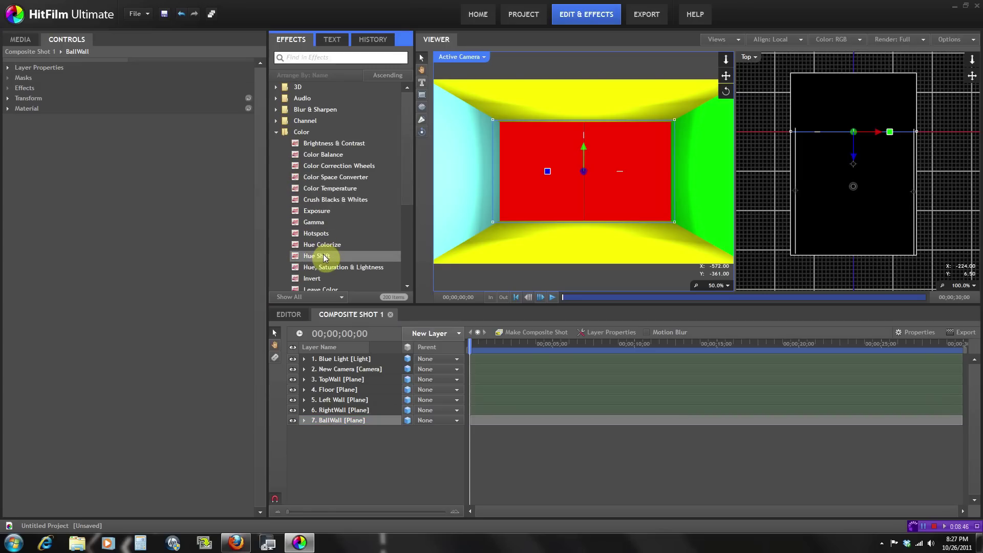
pyautogui.moveTo(316, 210); pyautogui.dragTo(322, 421)
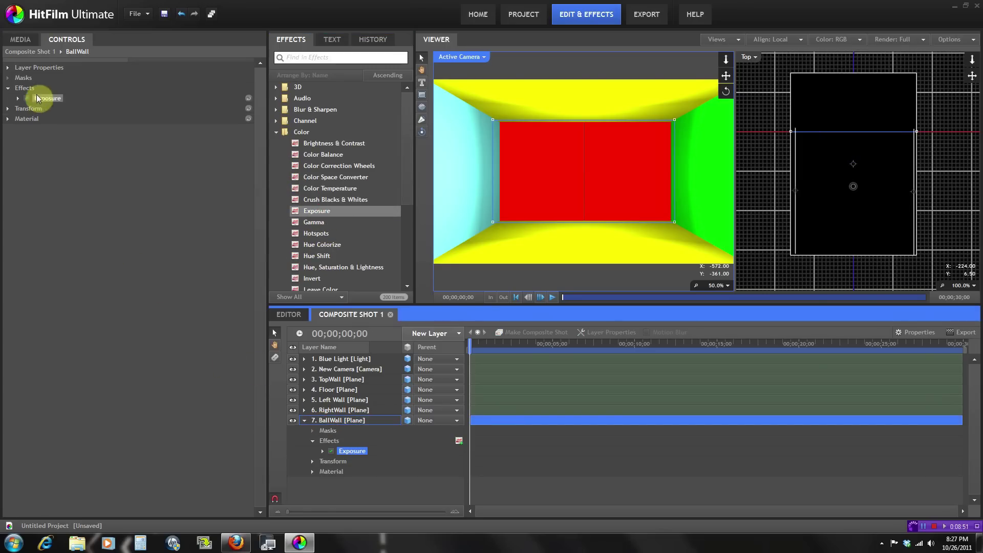
# Set the BallWall's Exposure effect to Exposure 10.00, Offset 1.00 and Gamma 8.25
pyautogui.click(18, 98)
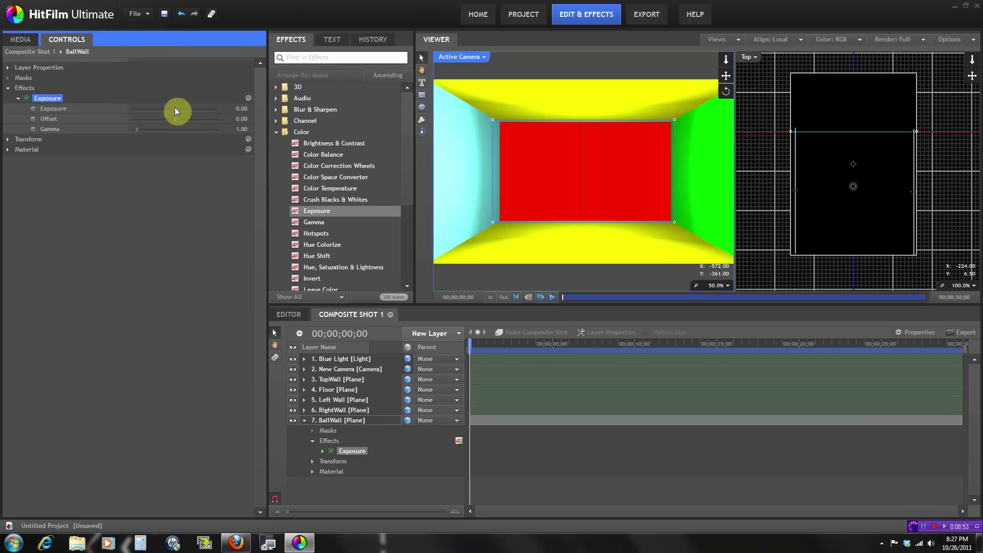
pyautogui.moveTo(174, 108); pyautogui.dragTo(208, 112)
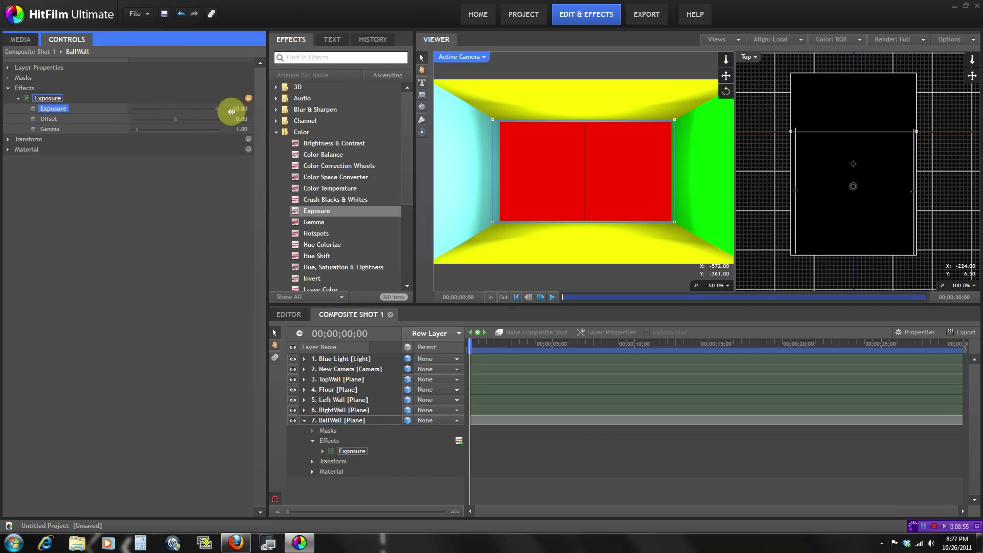
pyautogui.moveTo(174, 119); pyautogui.dragTo(236, 120)
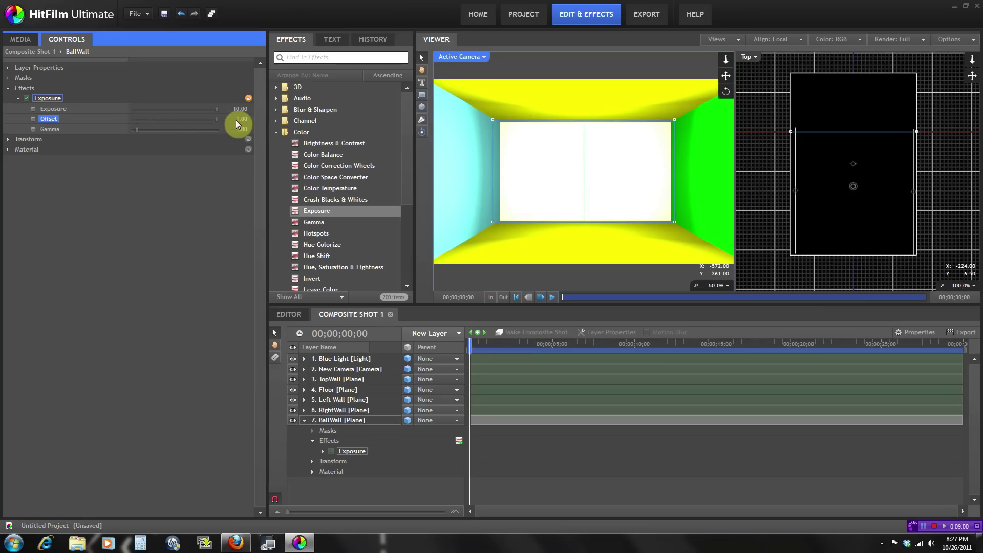
pyautogui.moveTo(138, 131); pyautogui.dragTo(159, 133)
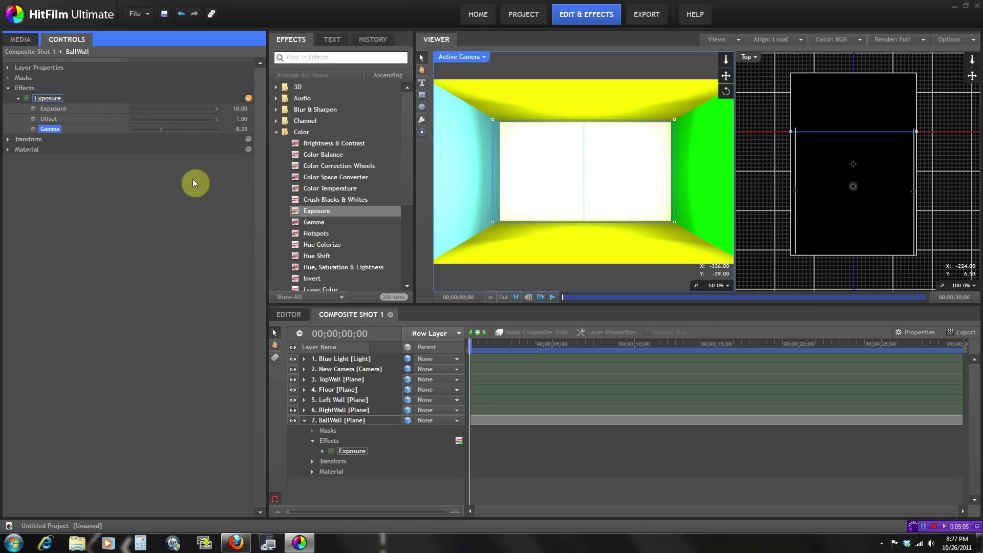
# Copy the BallWall's Exposure effect to the RightWall, Left Wall, Floor and TopWall planes
pyautogui.click(47, 99)
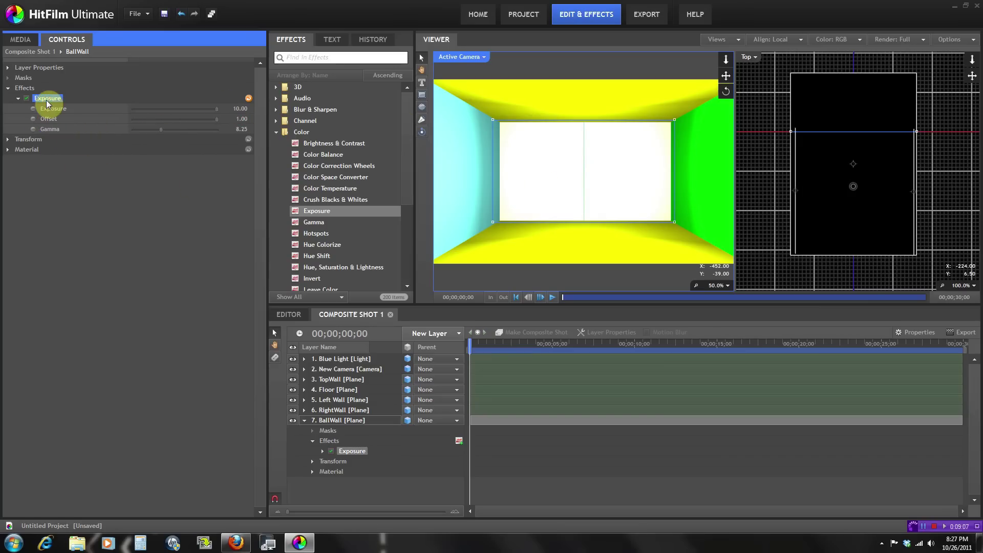
pyautogui.click(325, 411)
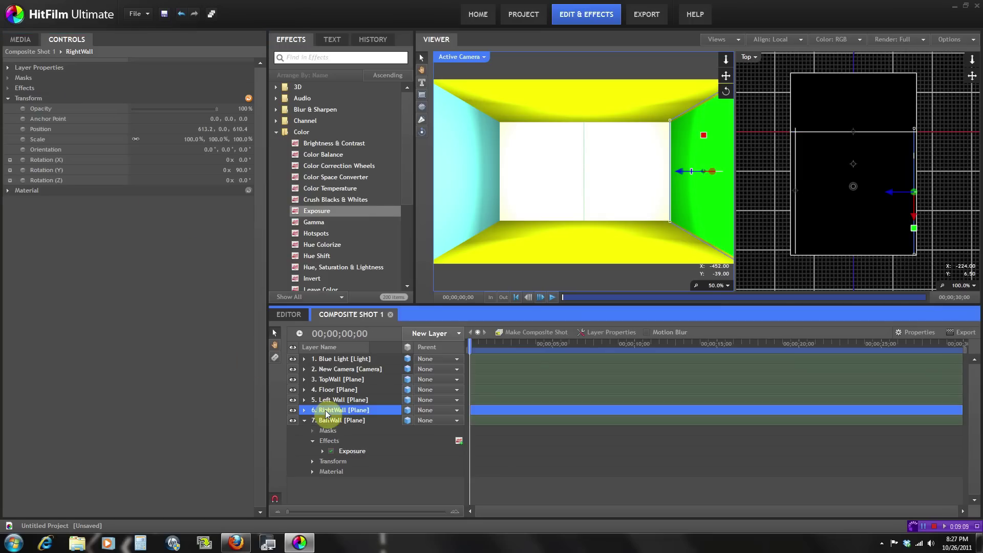
pyautogui.hotkey('ctrl', 'v')
pyautogui.click(328, 400)
pyautogui.hotkey('ctrl', 'v')
pyautogui.click(329, 391)
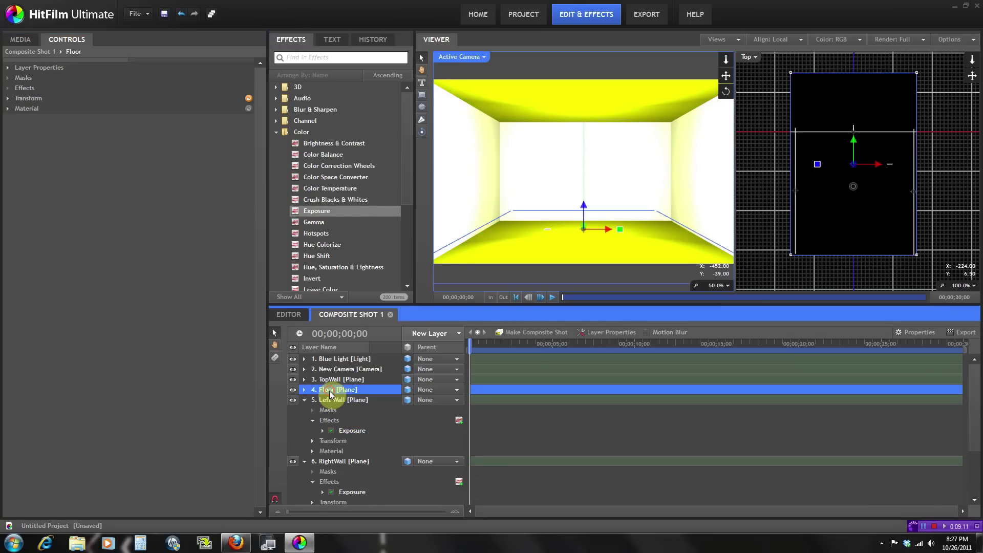
pyautogui.hotkey('ctrl', 'v')
pyautogui.click(331, 382)
pyautogui.moveTo(331, 383); pyautogui.dragTo(333, 384)
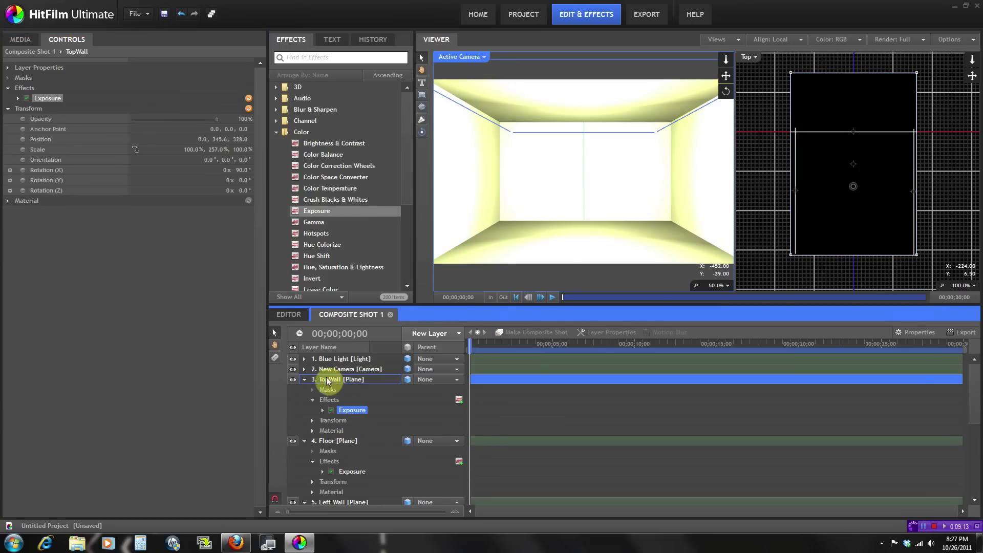
# Collapse the expanded TopWall, Floor, Left Wall, RightWall and BallWall layers in the timeline
pyautogui.click(305, 380)
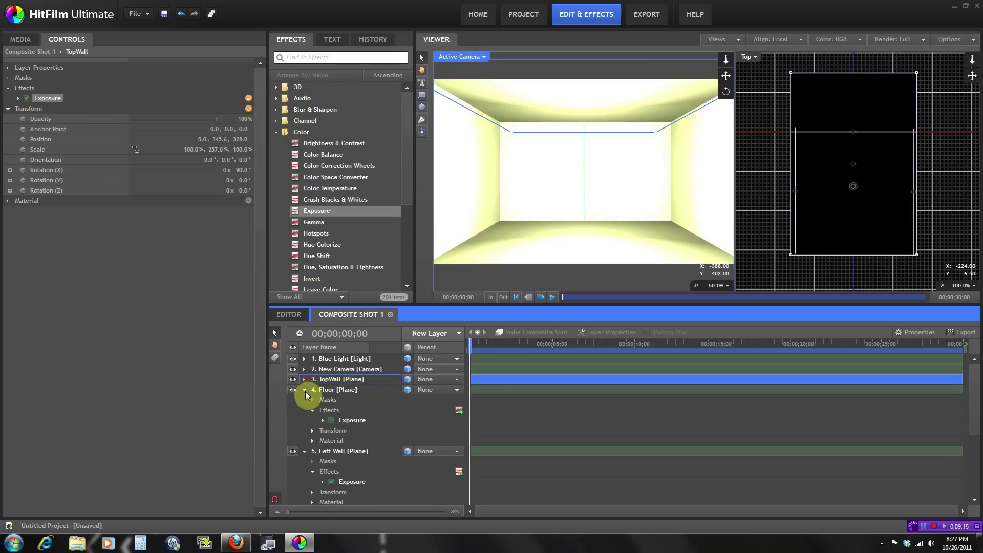
pyautogui.click(305, 390)
pyautogui.click(305, 400)
pyautogui.click(305, 409)
pyautogui.click(305, 420)
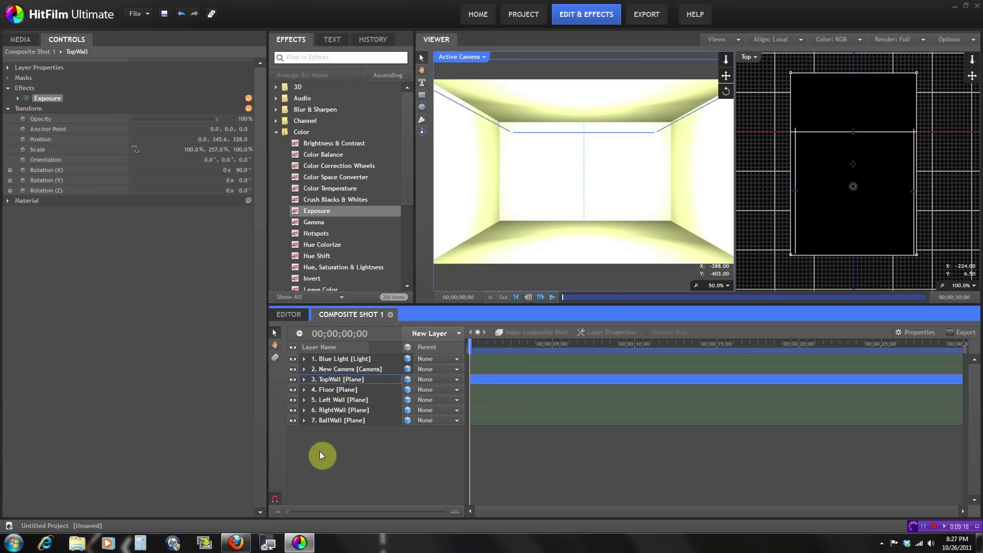
# Set the Blue Light's color to bright blue (0, 170, 255) and move the light slightly toward the left wall
pyautogui.click(338, 358)
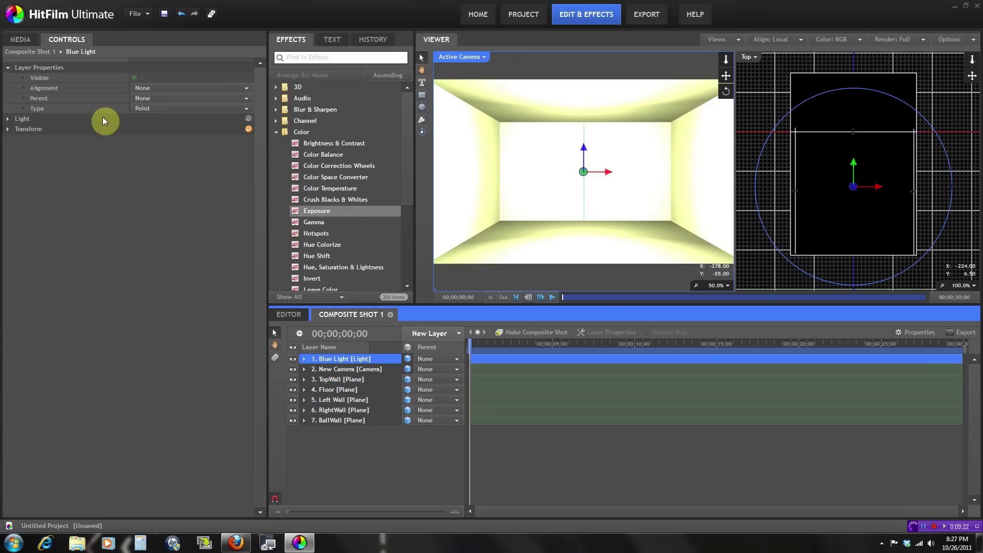
pyautogui.click(9, 68)
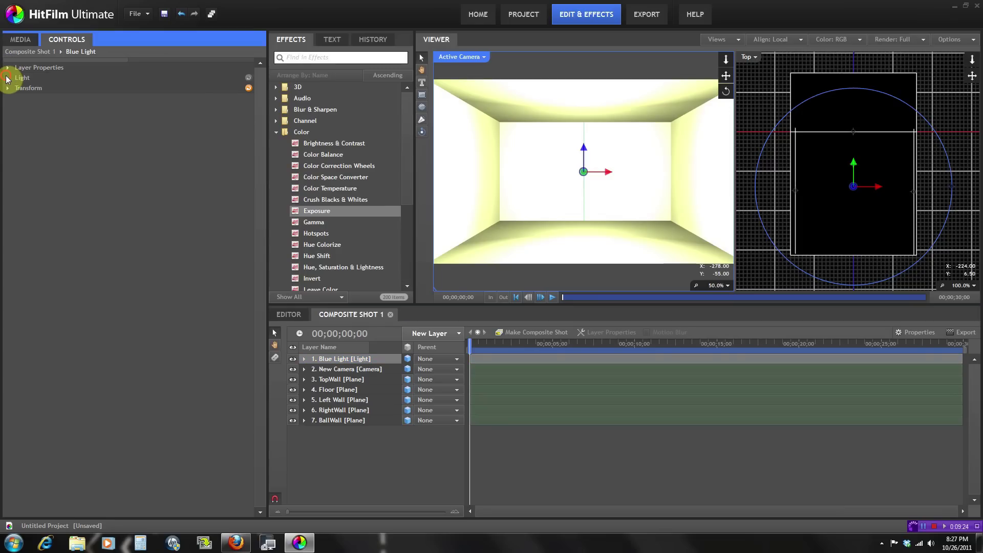
pyautogui.click(7, 78)
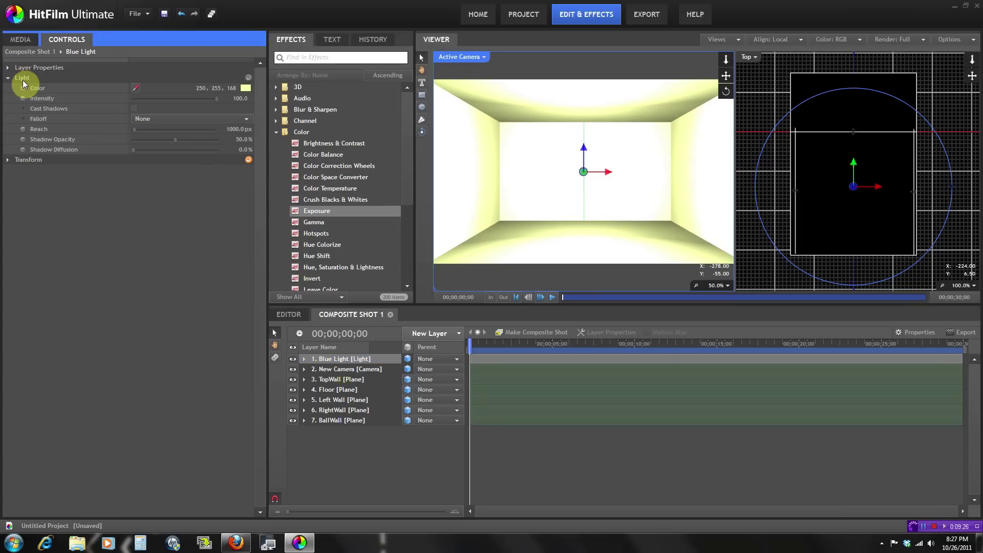
pyautogui.click(245, 89)
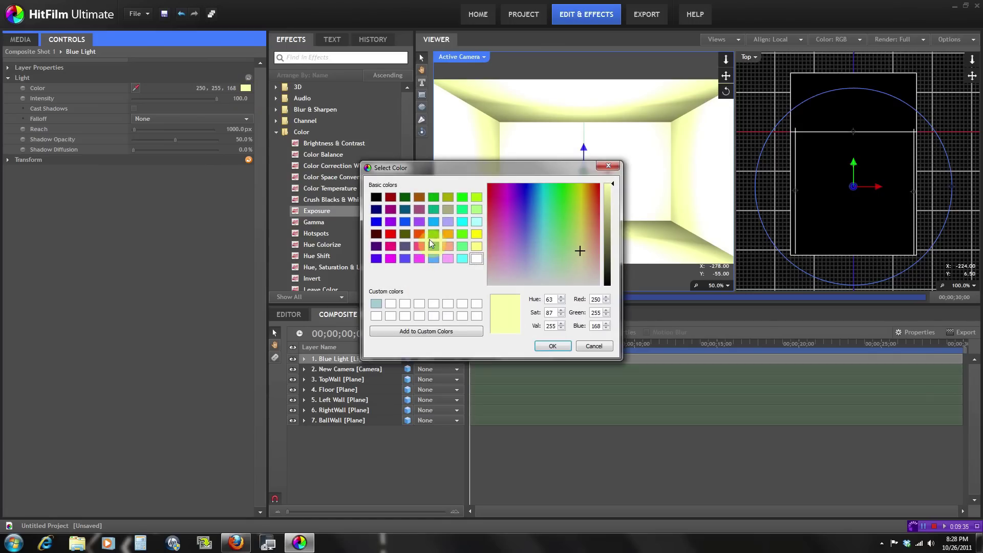
pyautogui.click(433, 221)
pyautogui.click(548, 347)
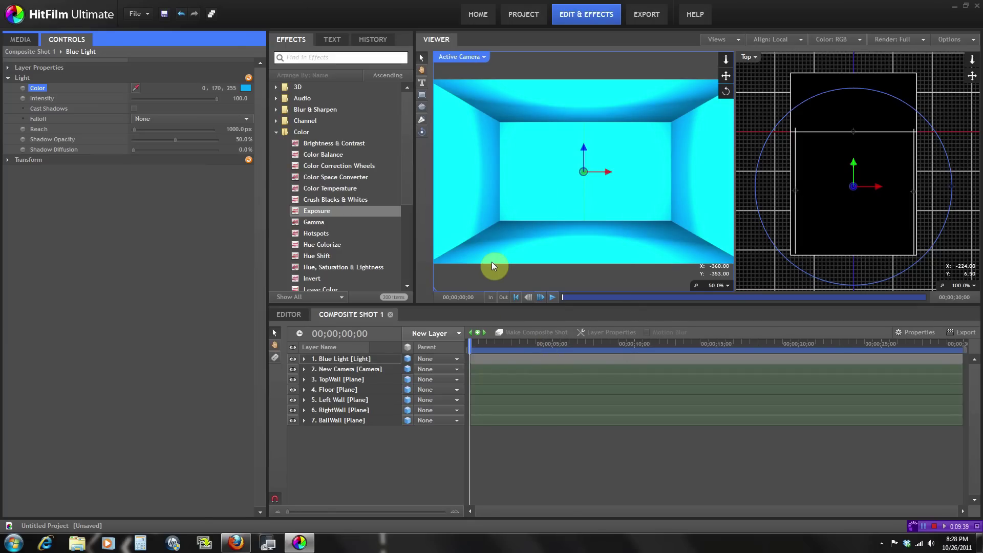
pyautogui.moveTo(852, 159); pyautogui.dragTo(853, 139)
pyautogui.moveTo(877, 172)
pyautogui.mouseDown()
pyautogui.moveTo(836, 168)
pyautogui.moveTo(816, 134)
pyautogui.moveTo(849, 183)
pyautogui.moveTo(874, 185)
pyautogui.mouseUp()
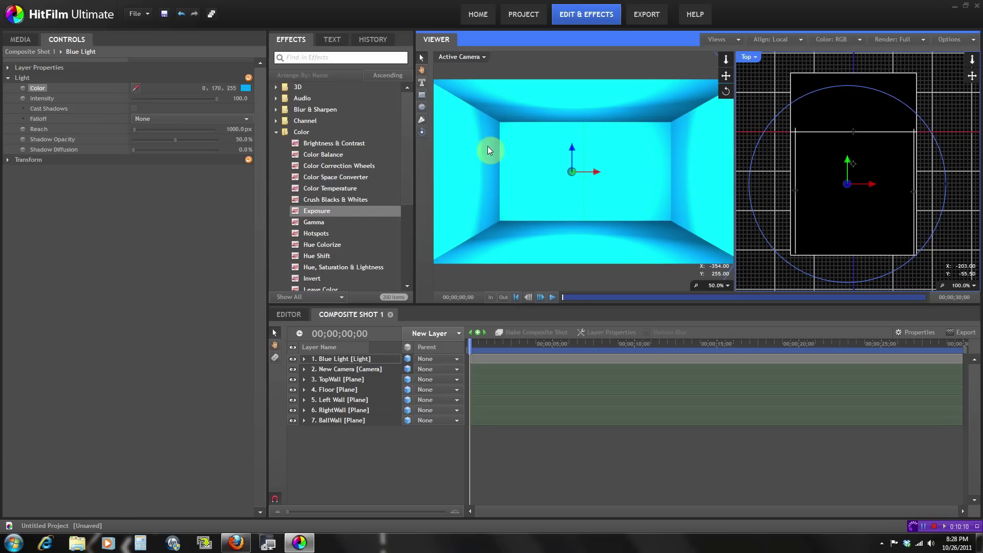
# Compare the Linear, Curve and None falloff types on the Blue Light and set its falloff to Curve
pyautogui.click(183, 121)
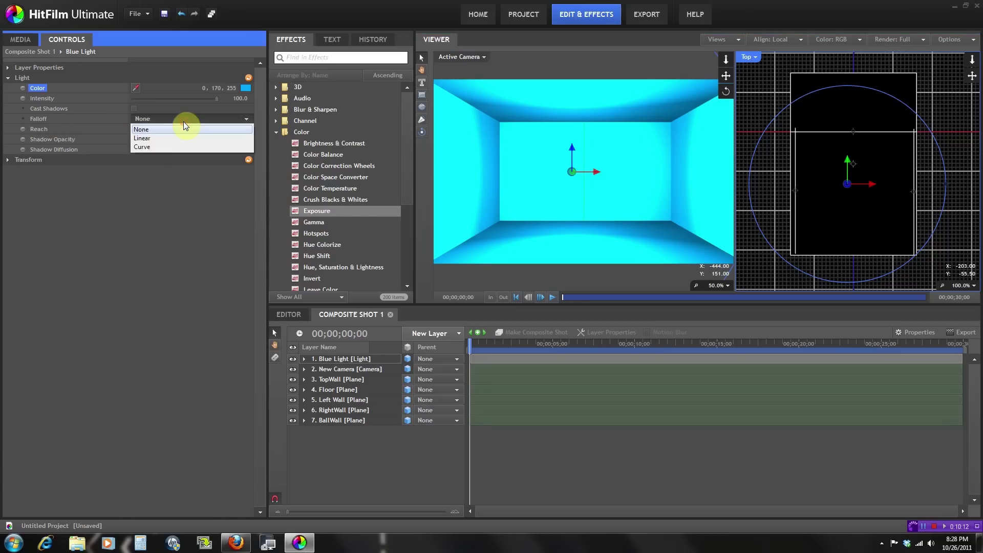
pyautogui.click(181, 138)
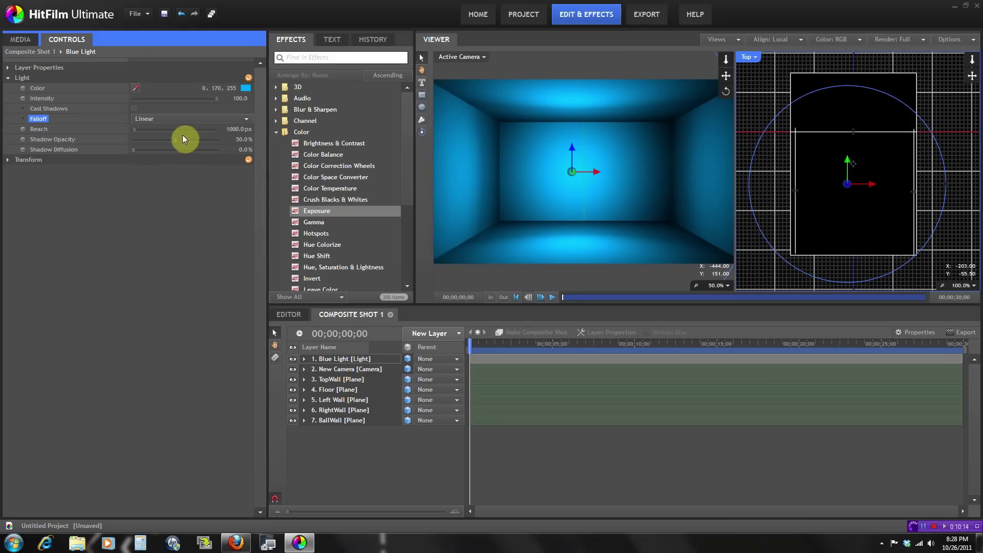
pyautogui.click(189, 123)
pyautogui.click(188, 148)
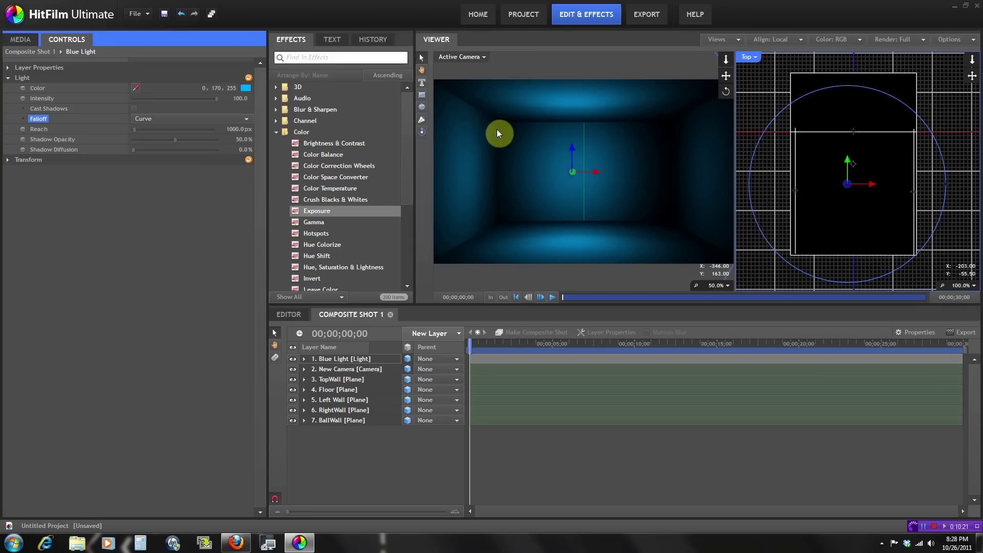
pyautogui.click(234, 119)
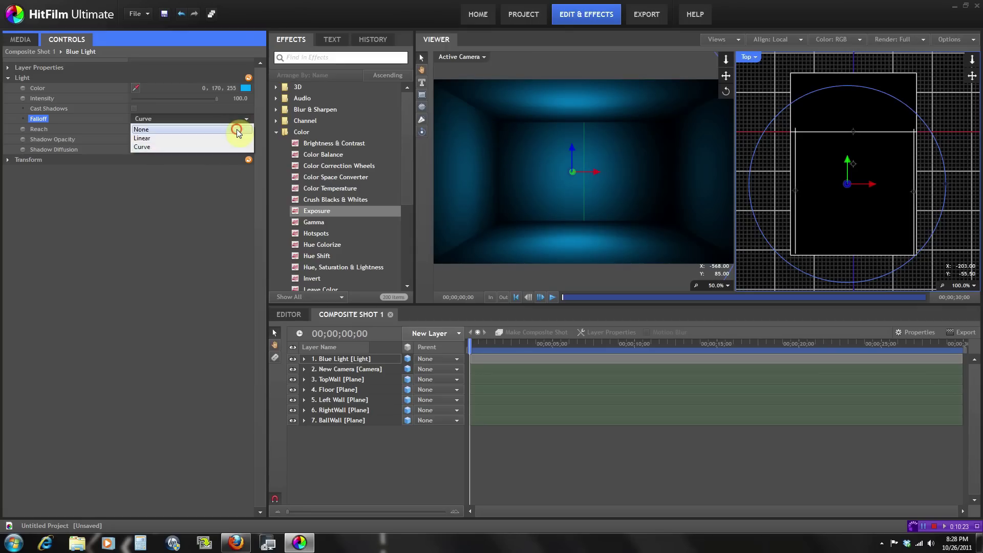
pyautogui.click(236, 128)
pyautogui.click(240, 119)
pyautogui.click(228, 145)
# Set the Blue Light's reach to 1167 px and move the light toward the back-left part of the room
pyautogui.click(575, 172)
pyautogui.moveTo(597, 171)
pyautogui.mouseDown()
pyautogui.moveTo(560, 173)
pyautogui.moveTo(615, 169)
pyautogui.moveTo(598, 173)
pyautogui.moveTo(575, 153)
pyautogui.moveTo(575, 136)
pyautogui.moveTo(585, 167)
pyautogui.moveTo(607, 175)
pyautogui.mouseUp()
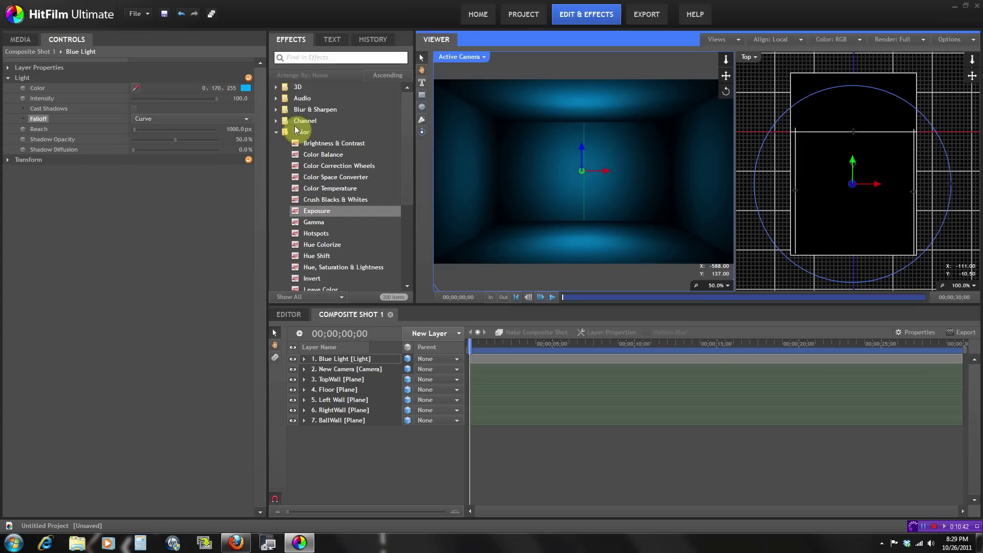
pyautogui.moveTo(235, 129); pyautogui.dragTo(9, 136)
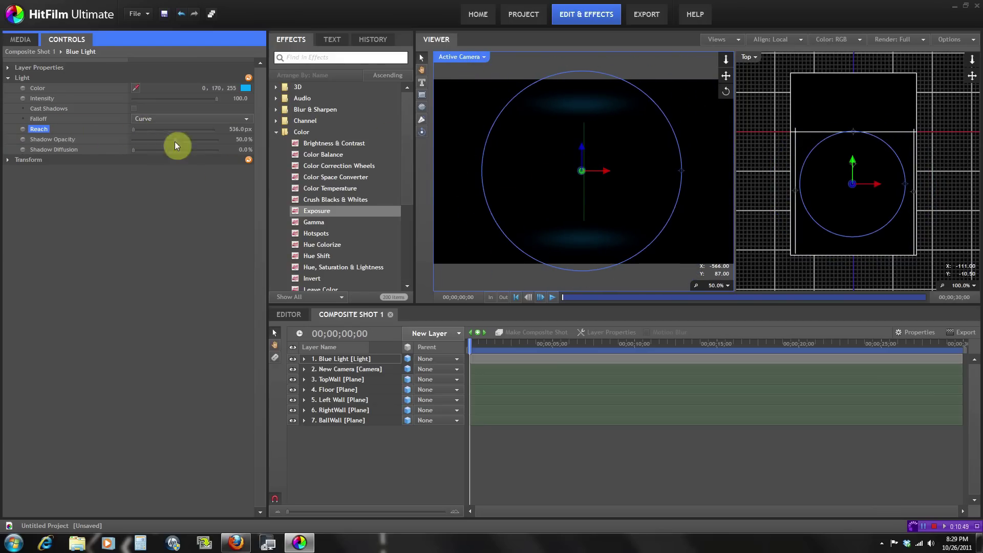
pyautogui.moveTo(236, 129); pyautogui.dragTo(582, 152)
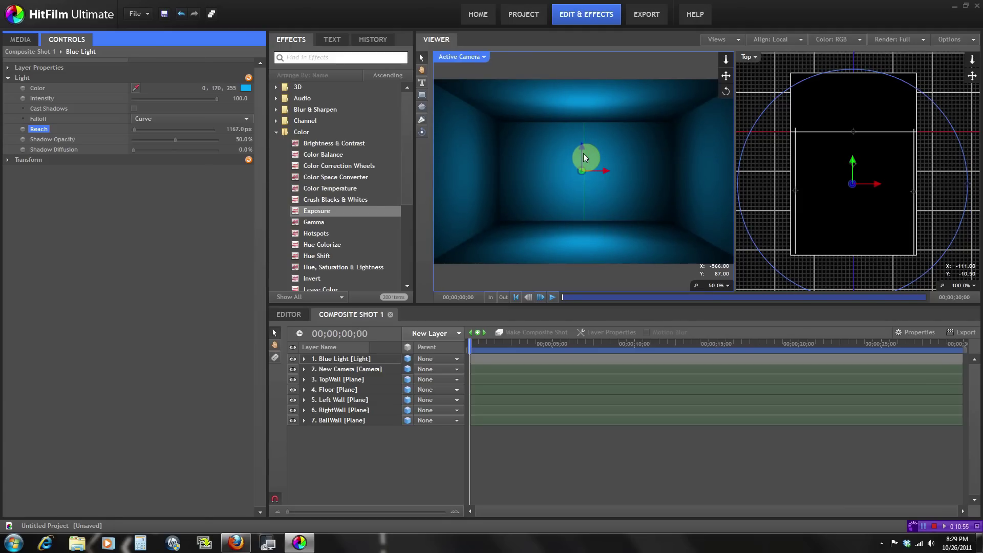
pyautogui.moveTo(868, 185); pyautogui.dragTo(856, 166)
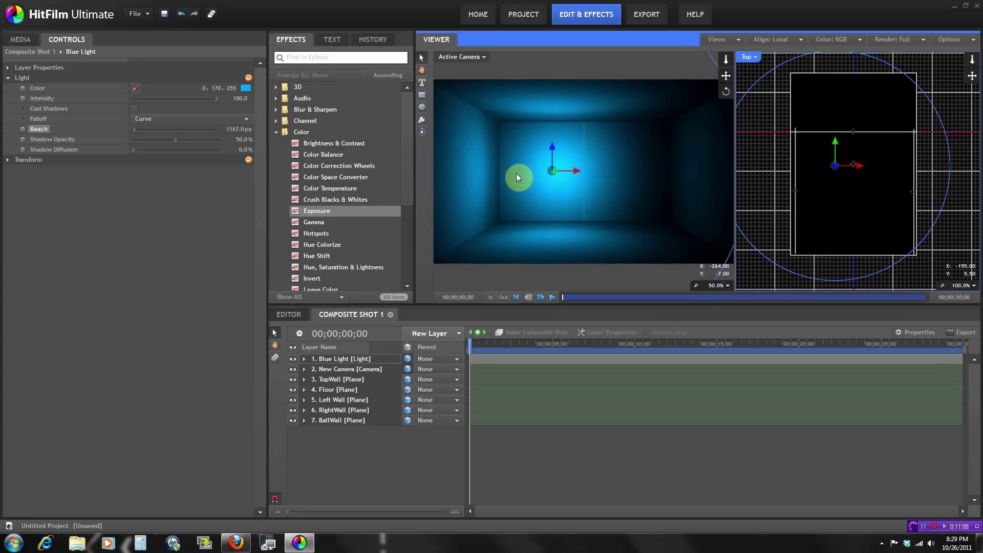
# Switch the viewer layout to a single view showing the Active Camera
pyautogui.click(728, 39)
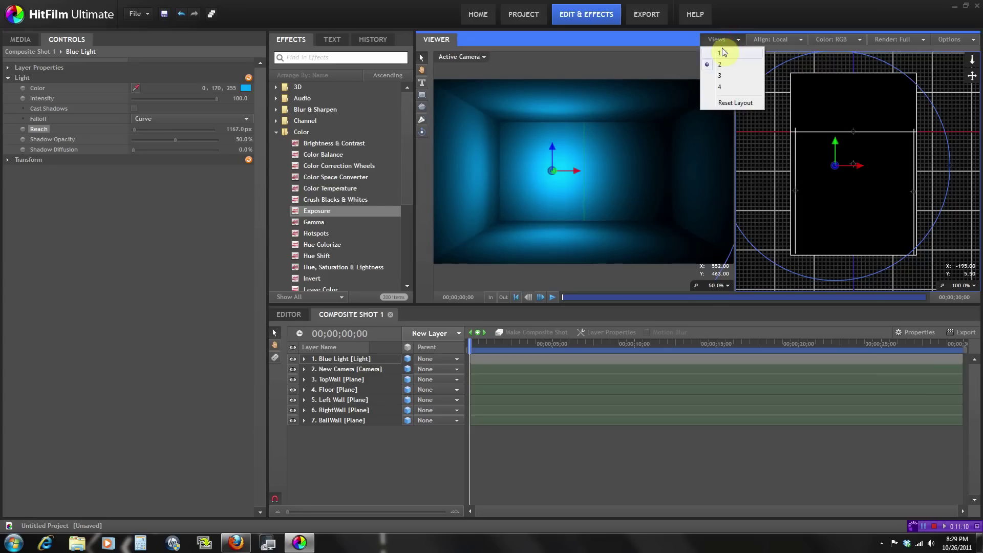
pyautogui.click(723, 51)
pyautogui.moveTo(683, 102); pyautogui.dragTo(656, 114)
pyautogui.click(656, 115)
pyautogui.scroll(1, 657, 117)
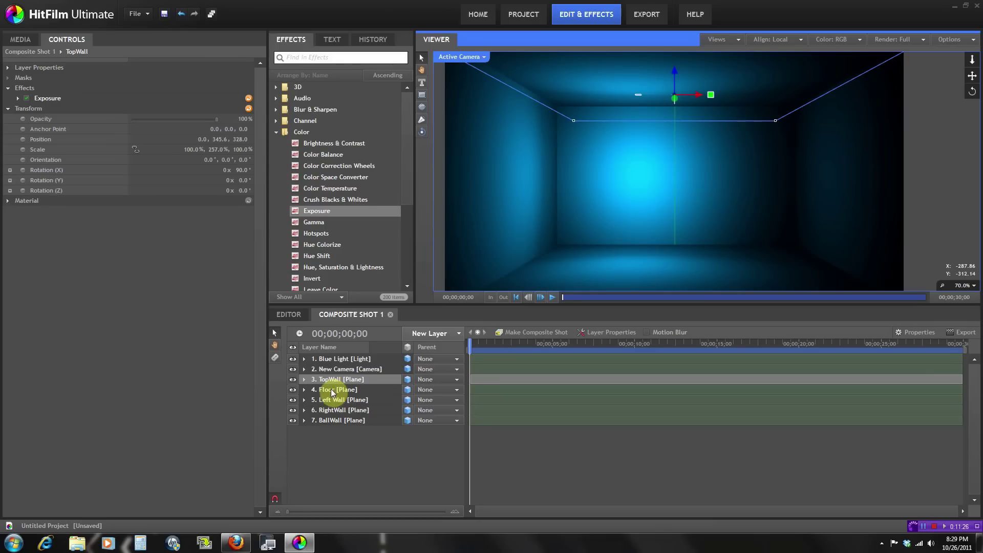
# Apply the Clouds effect from the Generate effects to the BallWall plane
pyautogui.click(333, 422)
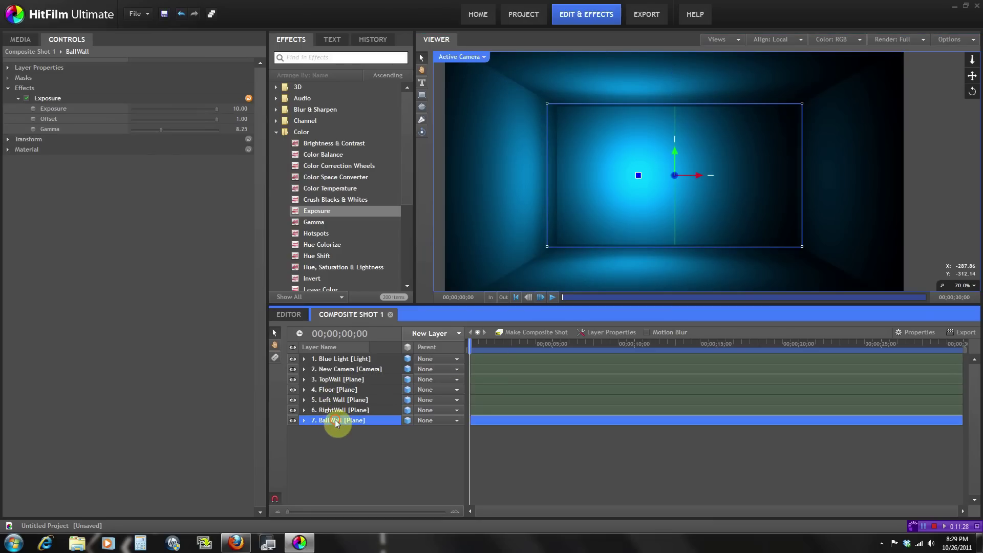
pyautogui.click(276, 132)
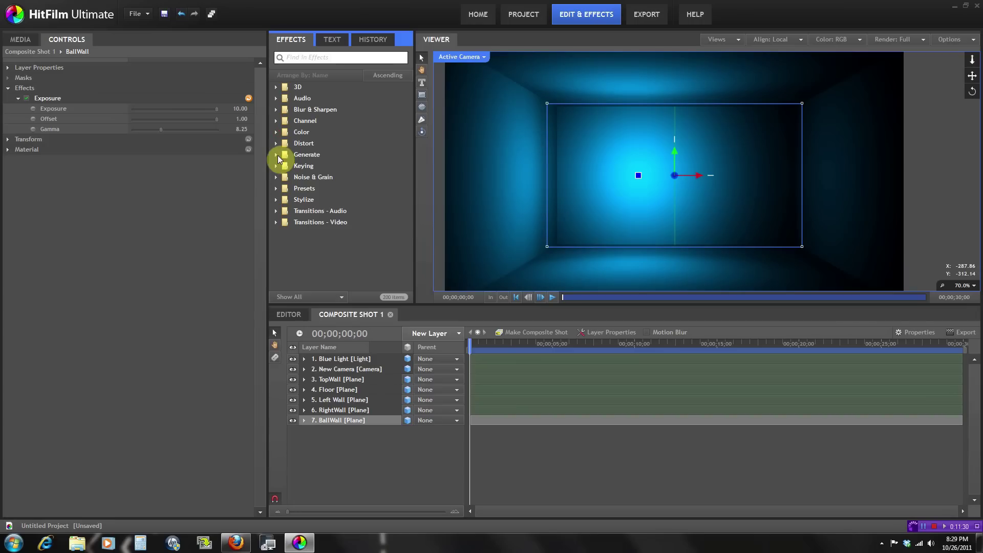
pyautogui.click(276, 155)
pyautogui.click(406, 207)
pyautogui.scroll(-4, 406, 207)
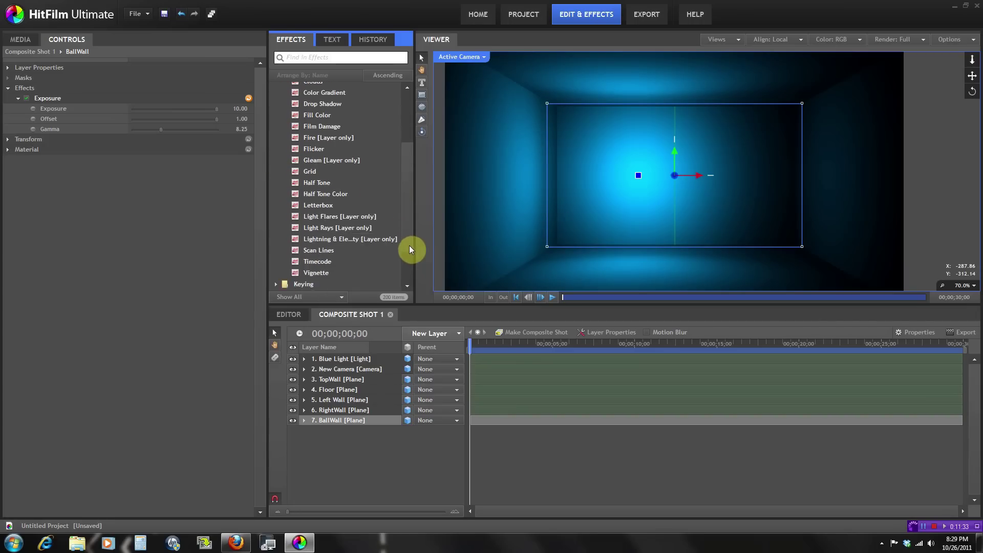
pyautogui.scroll(3, 408, 256)
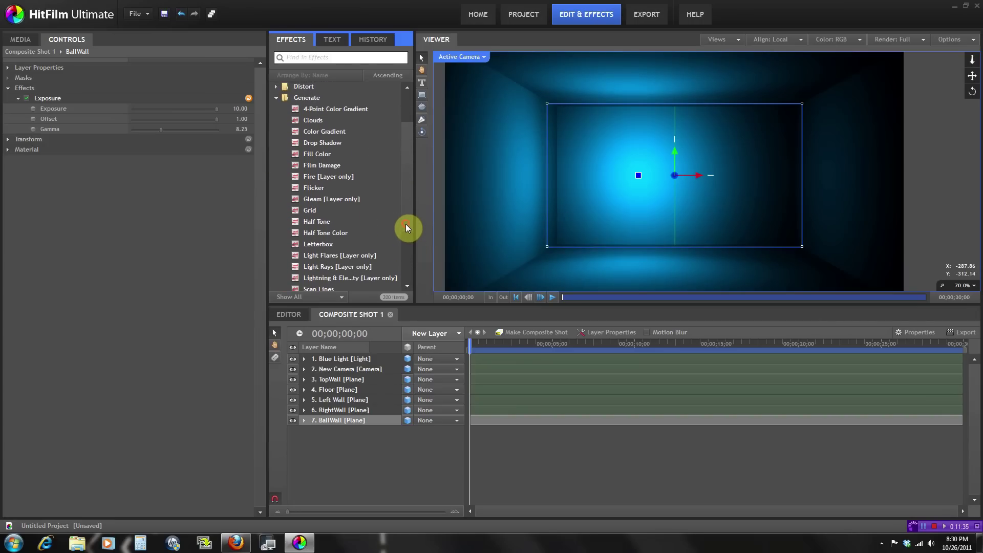
pyautogui.moveTo(312, 120); pyautogui.dragTo(330, 422)
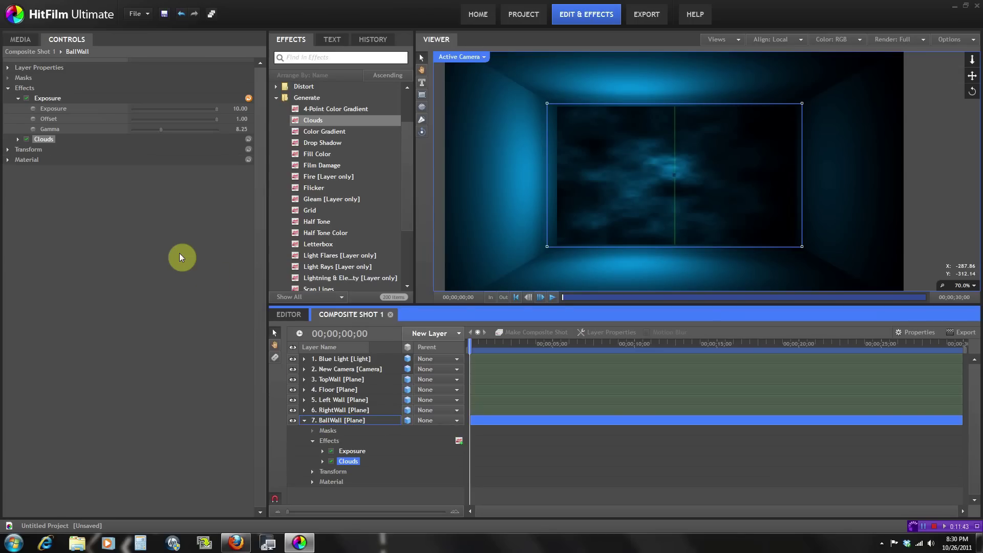
# Expand the Clouds effect's shape, speed and appearance settings and set its X speed to 0
pyautogui.click(19, 139)
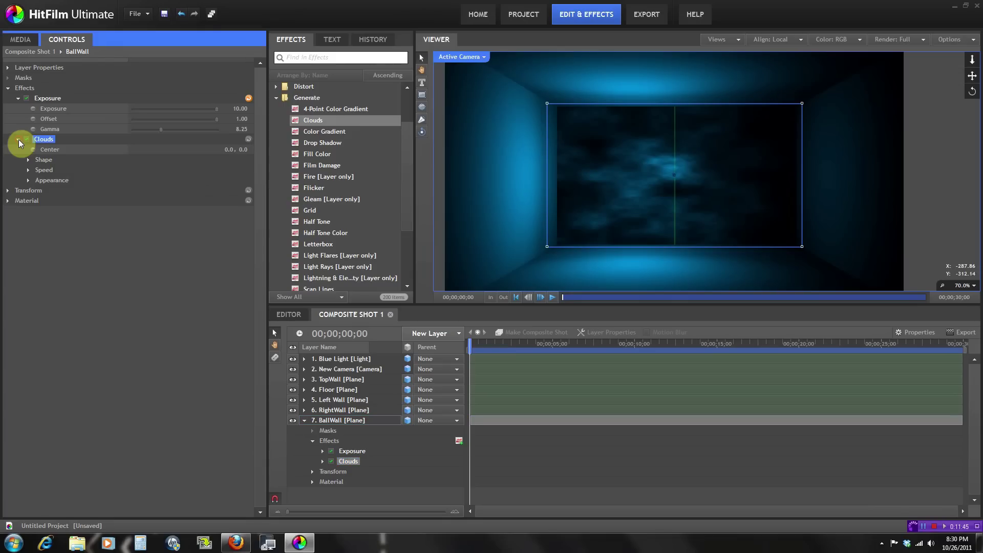
pyautogui.click(28, 159)
pyautogui.click(29, 211)
pyautogui.click(28, 241)
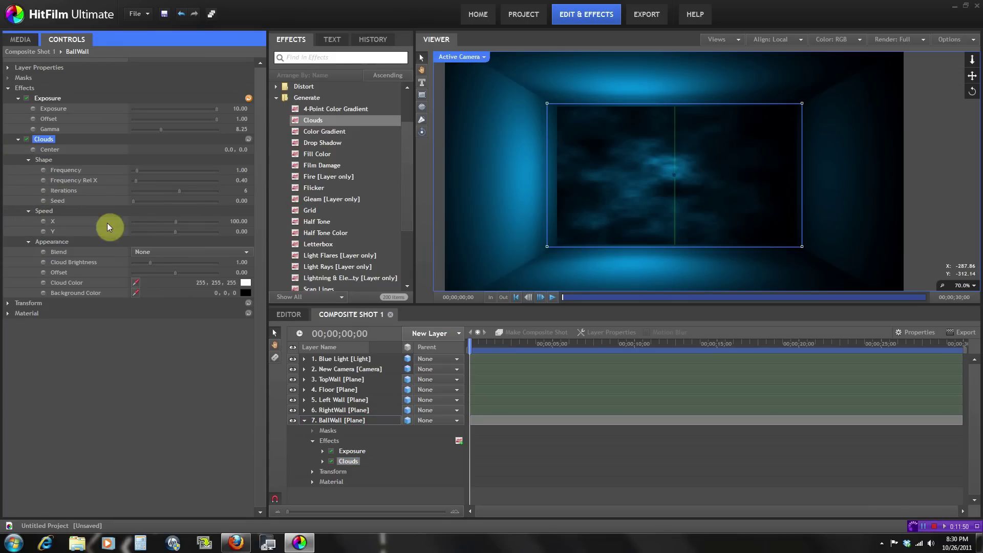
pyautogui.click(236, 221)
pyautogui.write('0')
pyautogui.press('Return')
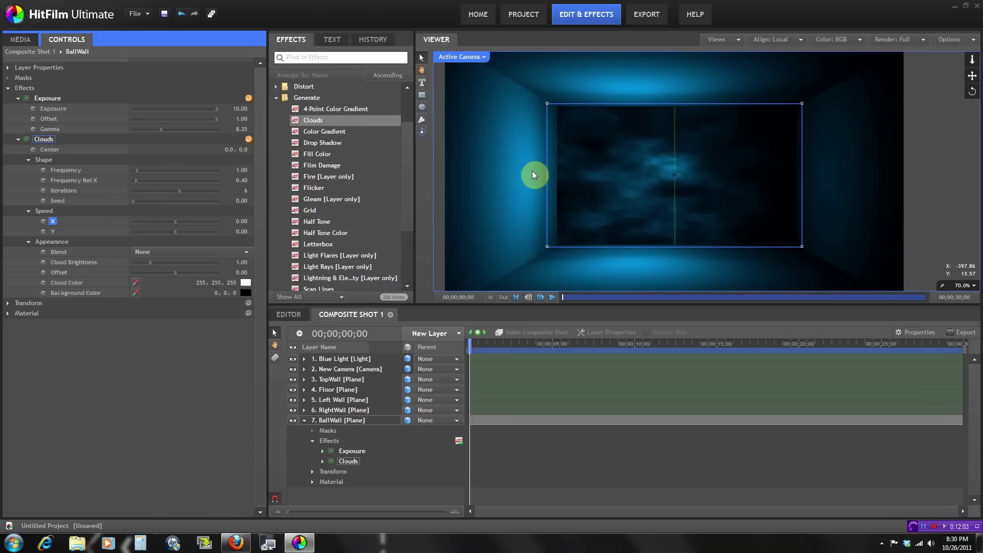
# Set the BallWall clouds' Frequency to 7.66, Frequency Rel X to 0.99 and Iterations to 2
pyautogui.moveTo(136, 171); pyautogui.dragTo(165, 173)
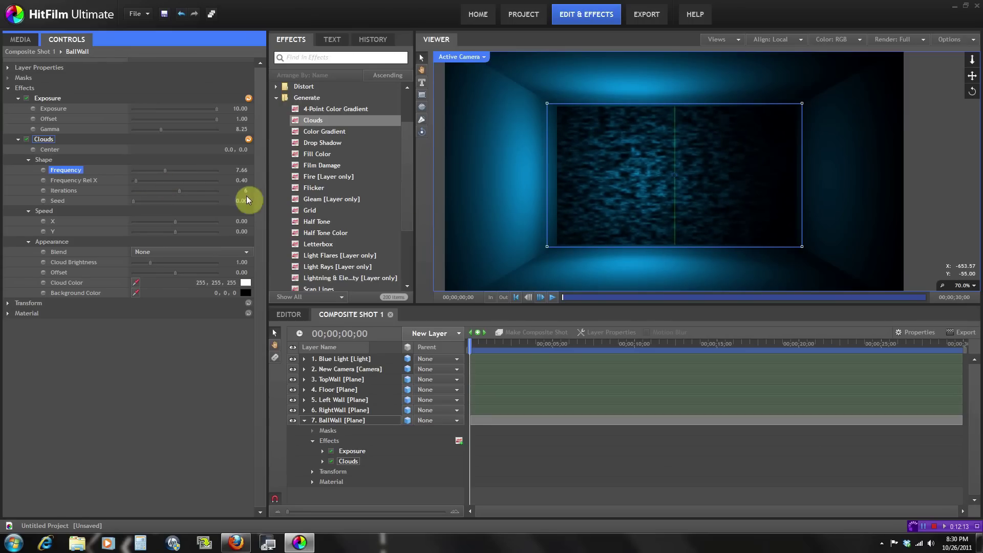
pyautogui.moveTo(136, 179); pyautogui.dragTo(139, 180)
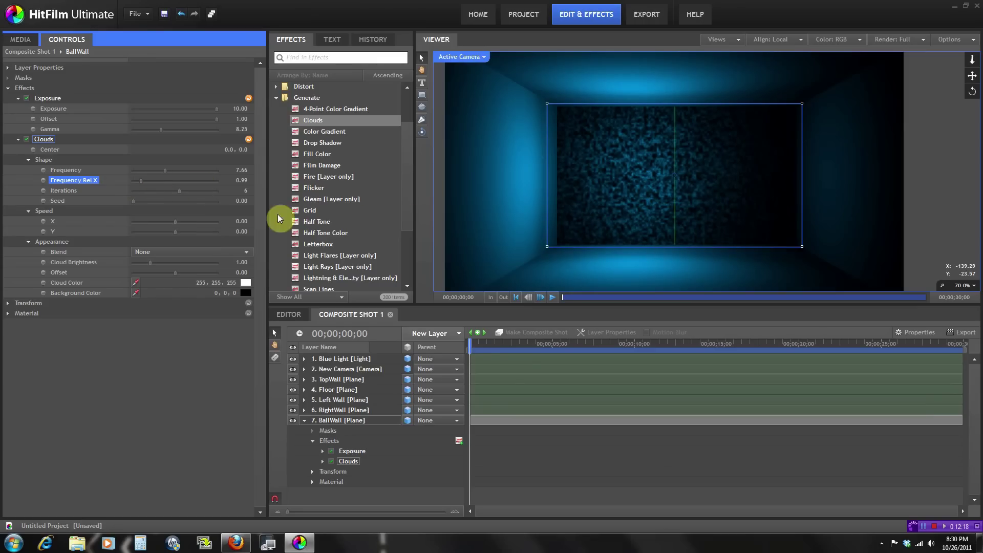
pyautogui.moveTo(177, 191); pyautogui.dragTo(141, 184)
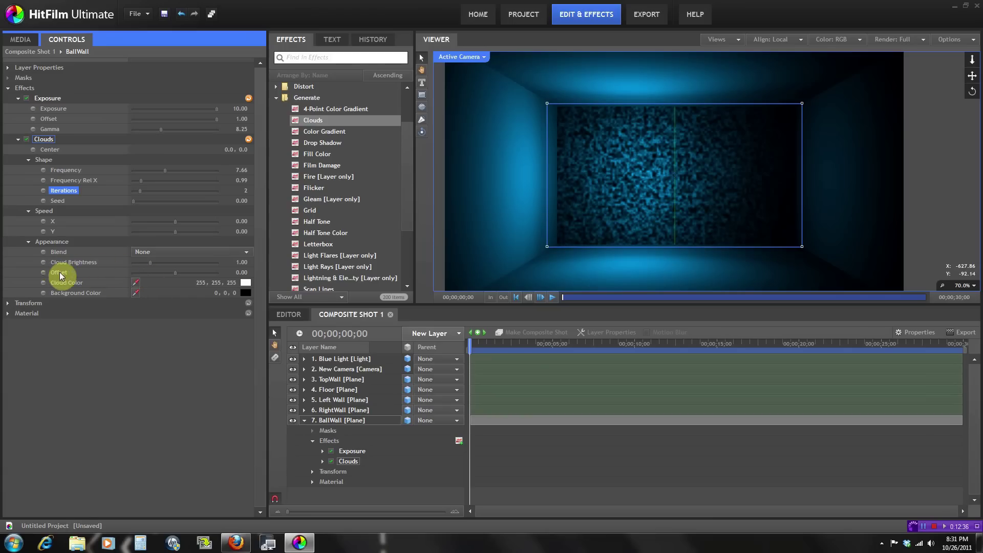
# Soften the BallWall clouds by setting Cloud Brightness to 0.10 and Offset to 0.54
pyautogui.moveTo(177, 272); pyautogui.dragTo(205, 275)
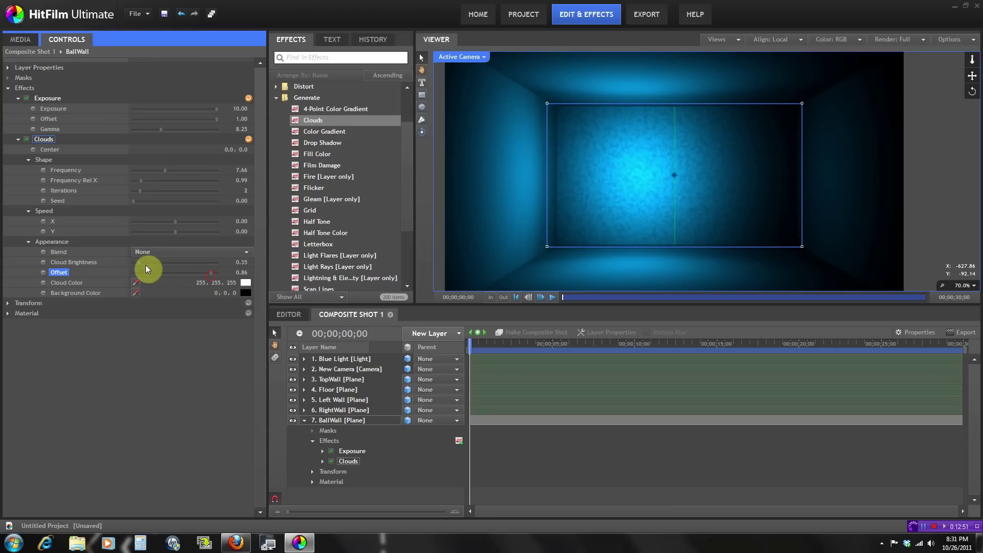
pyautogui.moveTo(210, 276); pyautogui.dragTo(204, 275)
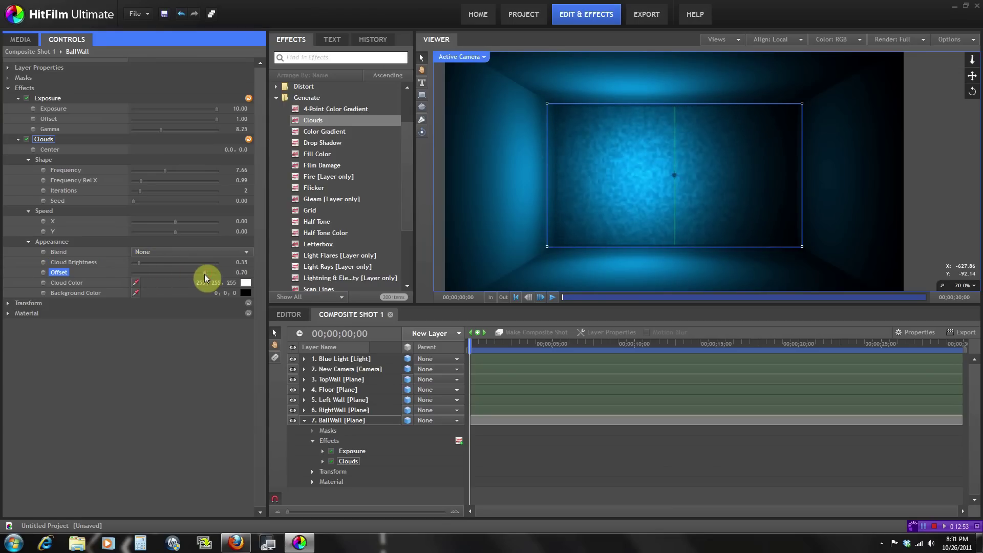
pyautogui.click(142, 264)
pyautogui.moveTo(140, 263); pyautogui.dragTo(136, 263)
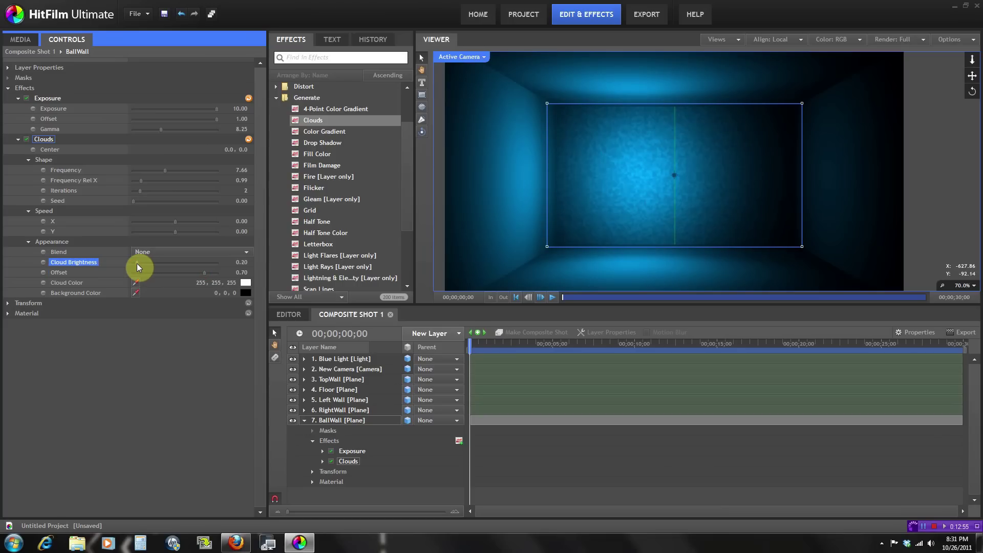
pyautogui.click(202, 274)
pyautogui.moveTo(203, 277); pyautogui.dragTo(199, 279)
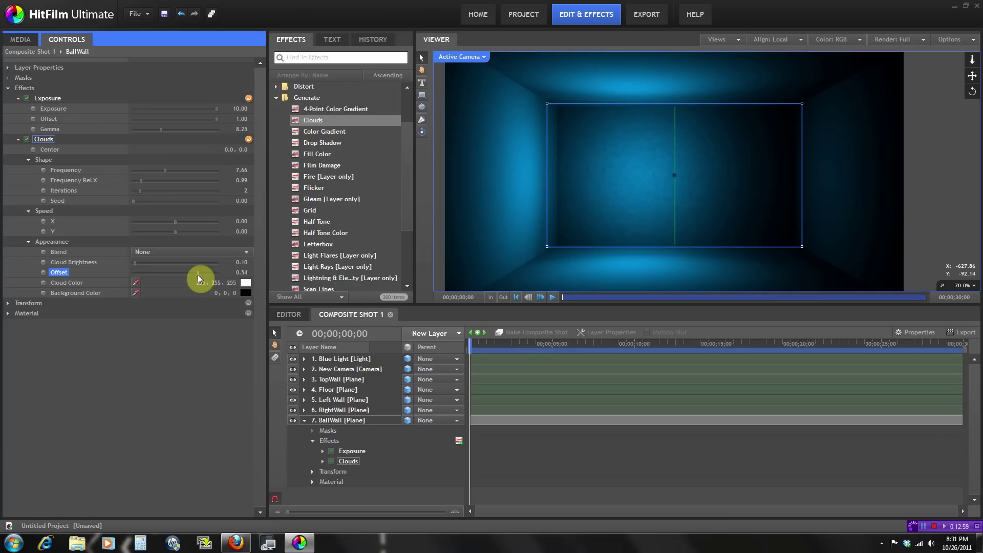
# Set the clouds' Frequency Rel X to 1.19 and Frequency to 8.26, then compare the back wall with Clouds off and on
pyautogui.moveTo(140, 184); pyautogui.dragTo(142, 183)
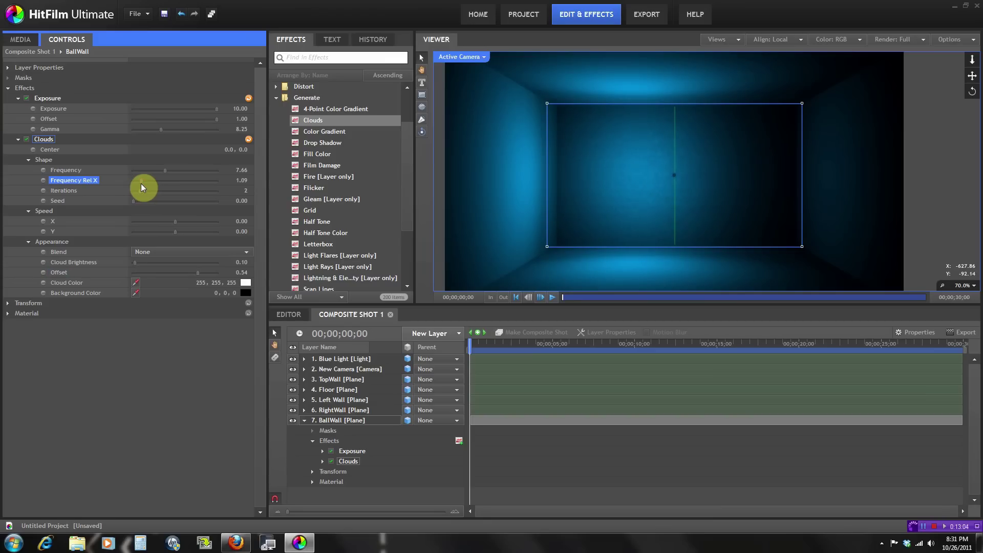
pyautogui.moveTo(162, 171); pyautogui.dragTo(167, 171)
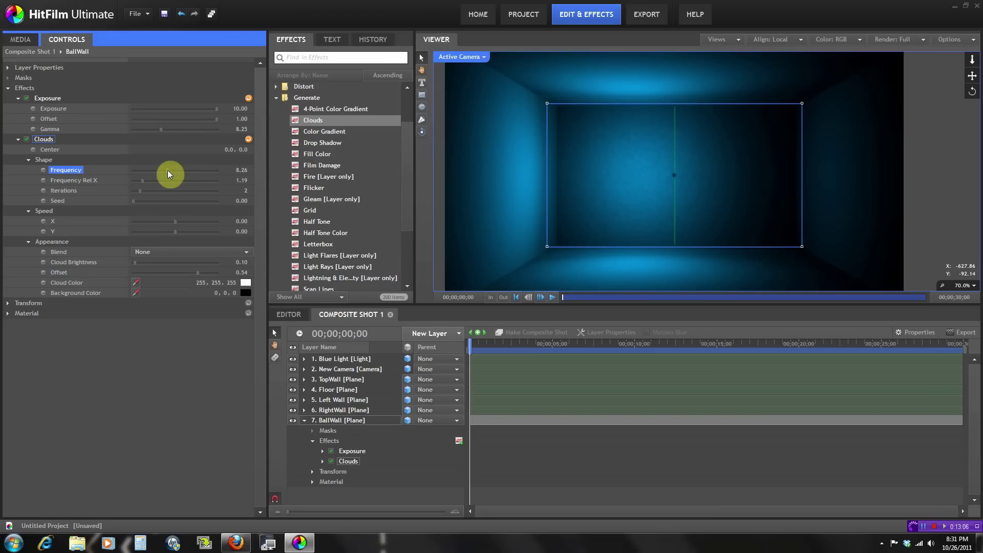
pyautogui.scroll(4, 637, 186)
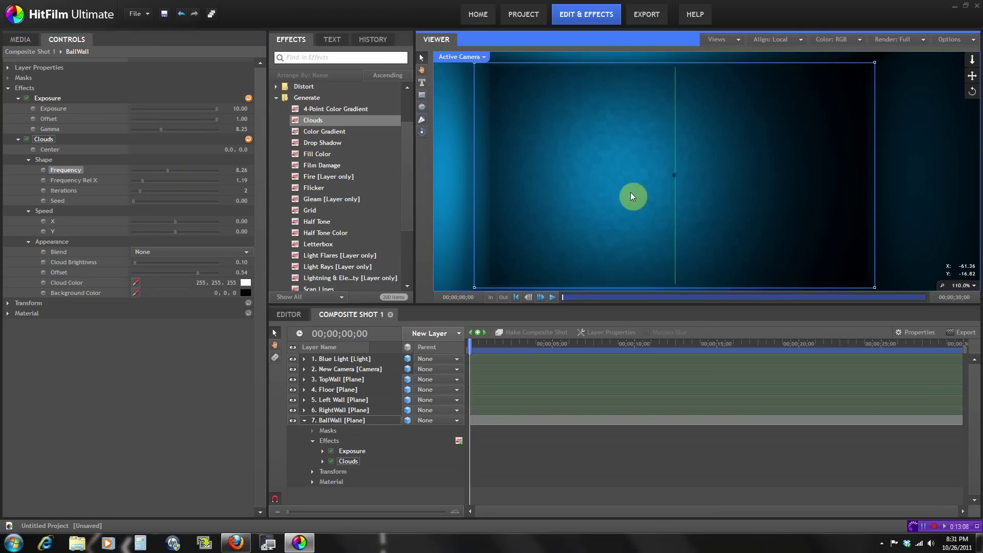
pyautogui.click(27, 139)
pyautogui.click(27, 139)
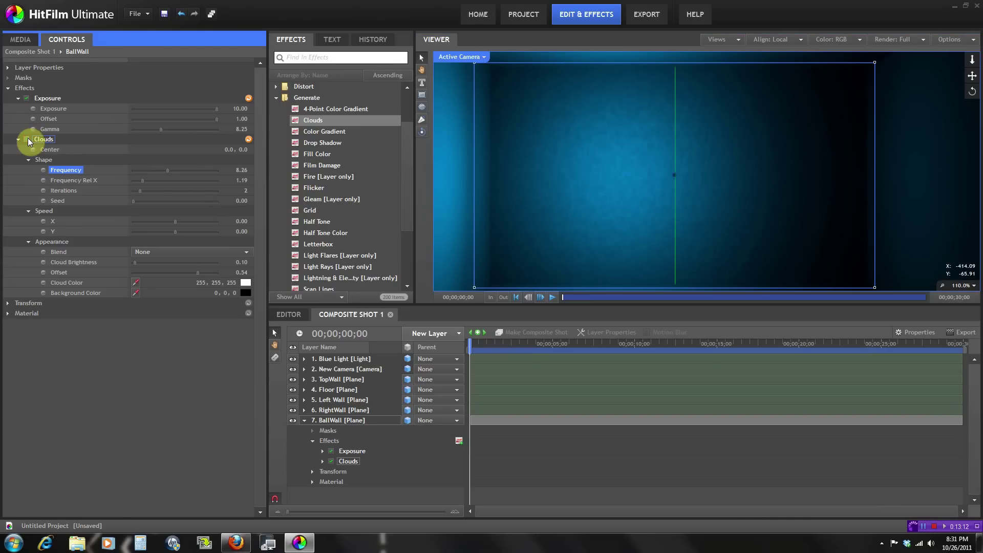
pyautogui.scroll(-5, 658, 144)
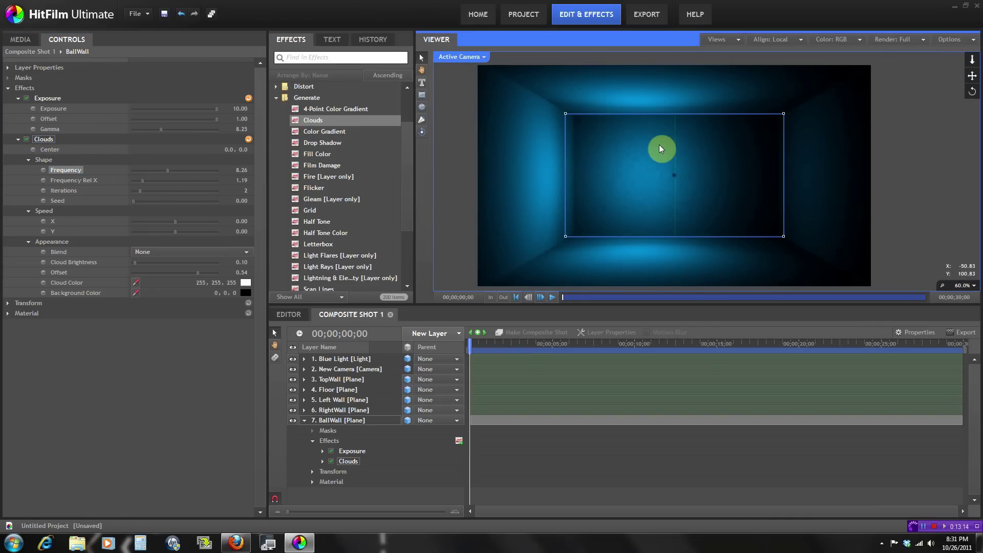
# Copy the Clouds effect from BallWall to the RightWall, Left Wall, Floor and TopWall planes
pyautogui.click(18, 139)
pyautogui.click(41, 141)
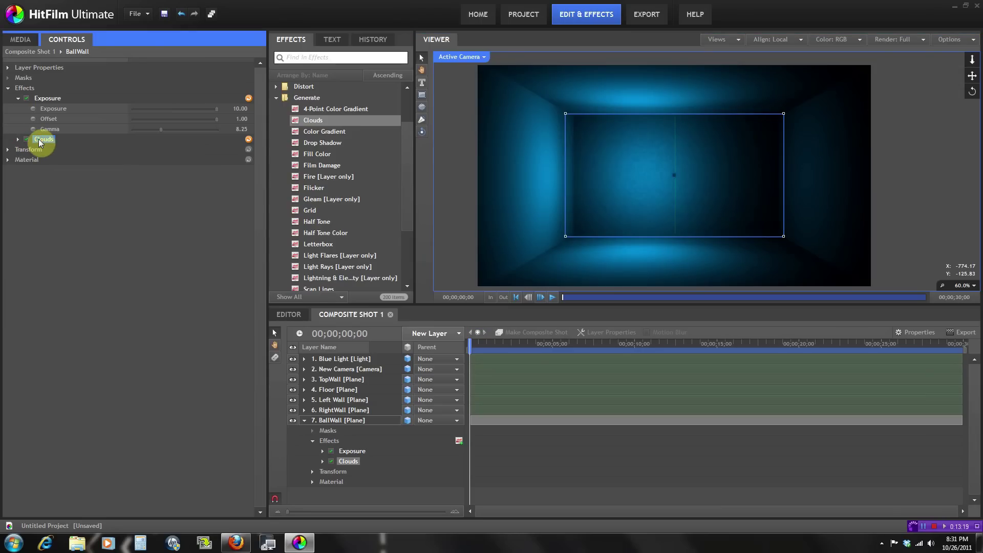
pyautogui.click(318, 410)
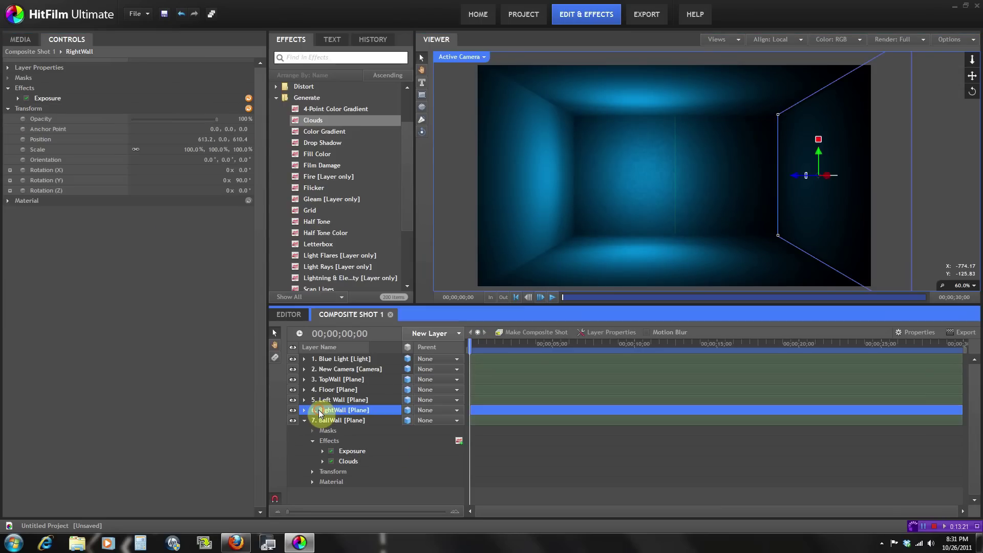
pyautogui.click(318, 410)
pyautogui.click(328, 400)
pyautogui.click(328, 398)
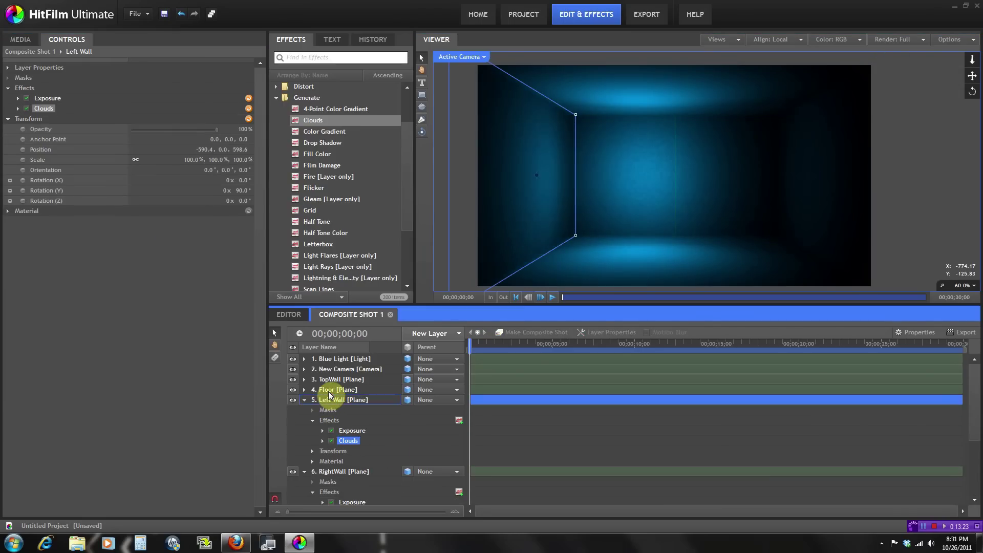
pyautogui.click(327, 391)
pyautogui.hotkey('ctrl', 'v')
pyautogui.click(330, 380)
pyautogui.hotkey('ctrl', 'v')
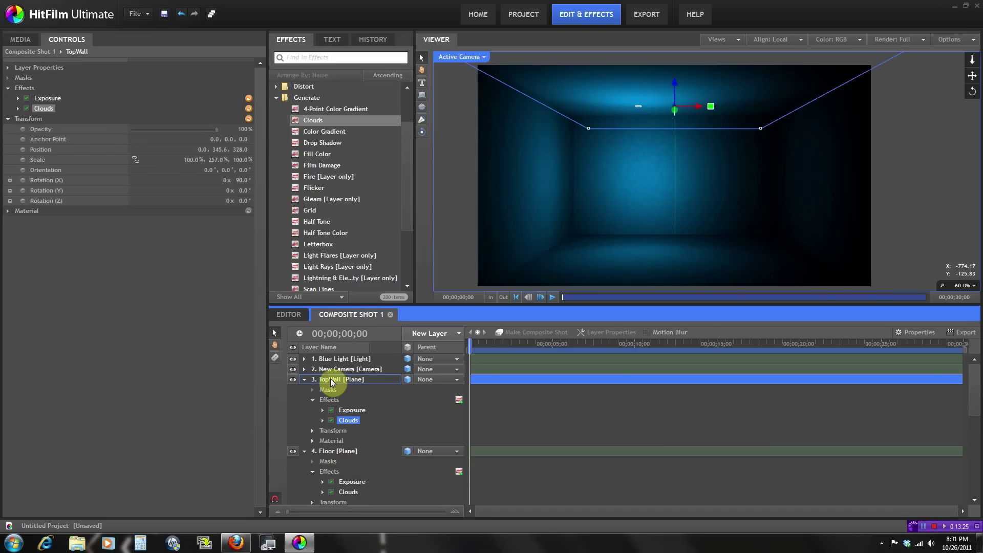
# Collapse the expanded TopWall, Floor, Left Wall, RightWall and BallWall layers in the timeline
pyautogui.click(304, 378)
pyautogui.click(304, 389)
pyautogui.click(304, 399)
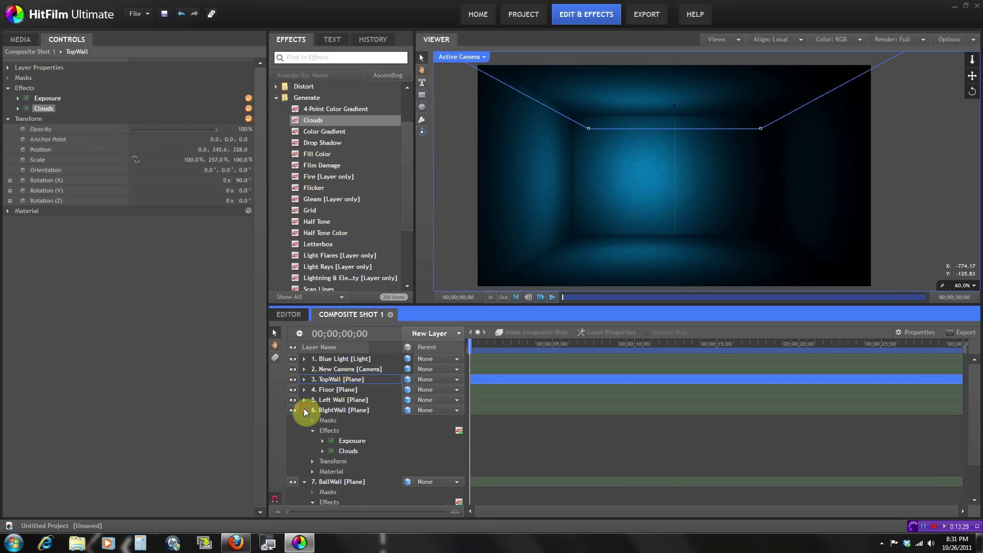
pyautogui.click(304, 409)
pyautogui.click(304, 419)
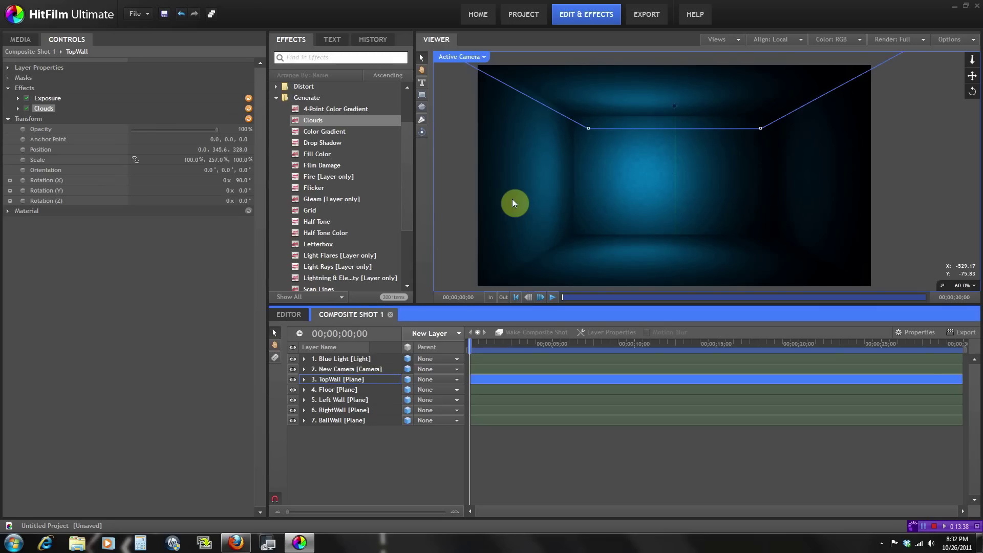
# Examine the cloud texture on the left and back walls up close and at room scale
pyautogui.click(512, 199)
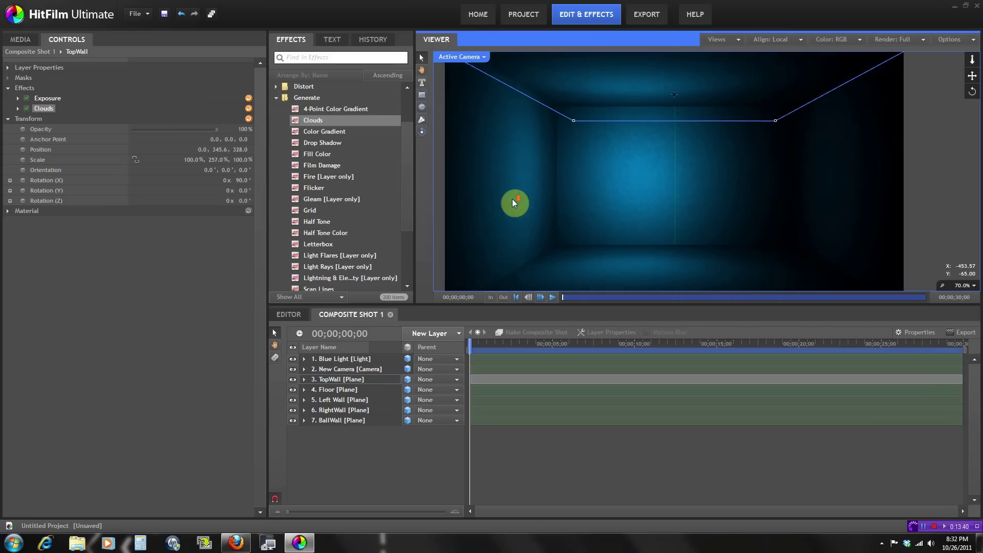
pyautogui.scroll(1, 537, 197)
pyautogui.moveTo(470, 347)
pyautogui.mouseDown()
pyautogui.moveTo(487, 347)
pyautogui.moveTo(457, 347)
pyautogui.moveTo(470, 347)
pyautogui.mouseUp()
pyautogui.scroll(-1, 552, 191)
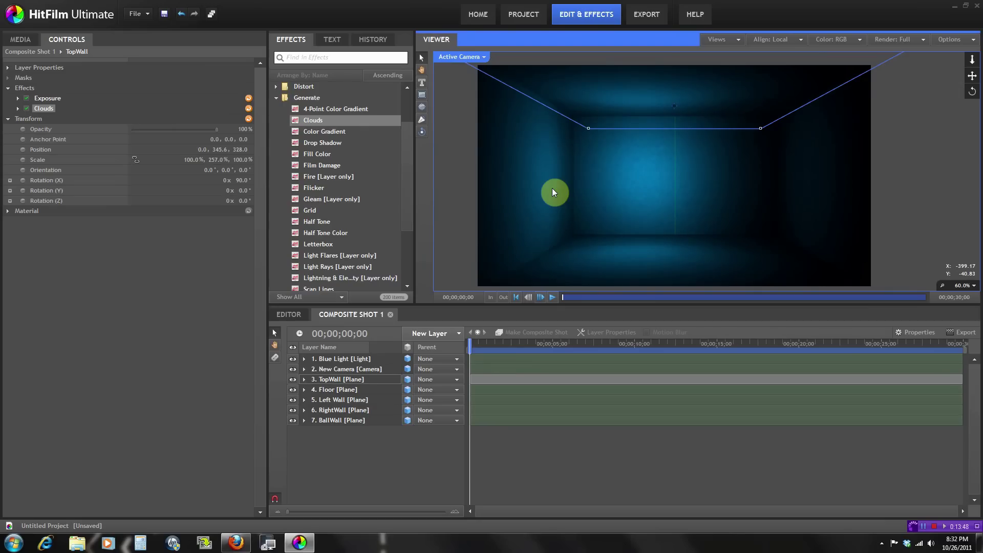
pyautogui.scroll(6, 552, 188)
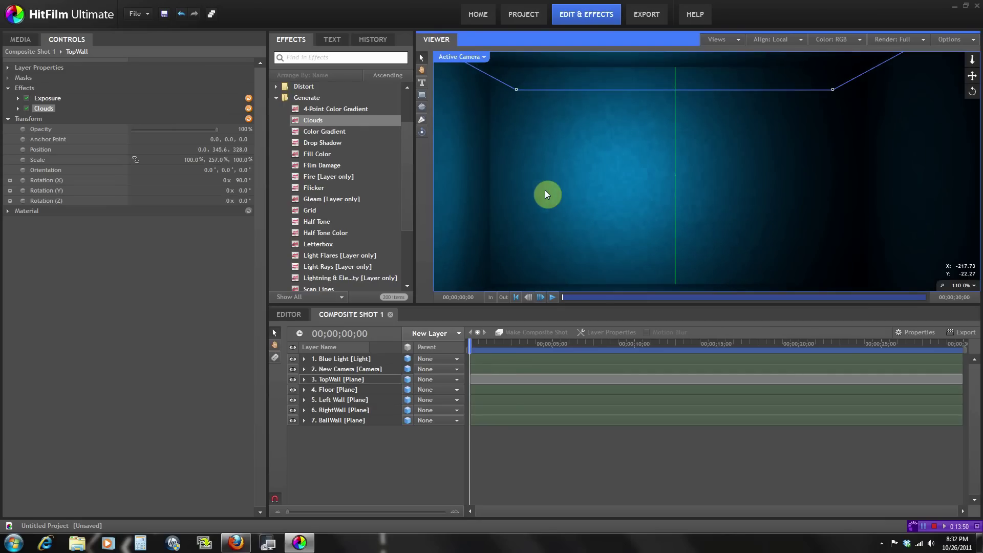
pyautogui.moveTo(513, 196); pyautogui.dragTo(685, 171)
pyautogui.click(682, 174)
pyautogui.scroll(1, 587, 185)
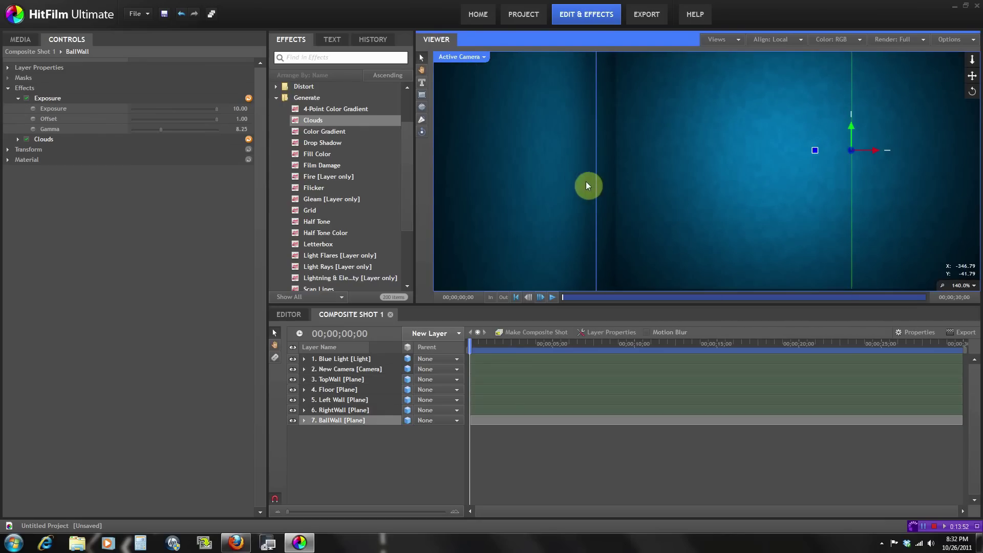
pyautogui.scroll(1, 568, 184)
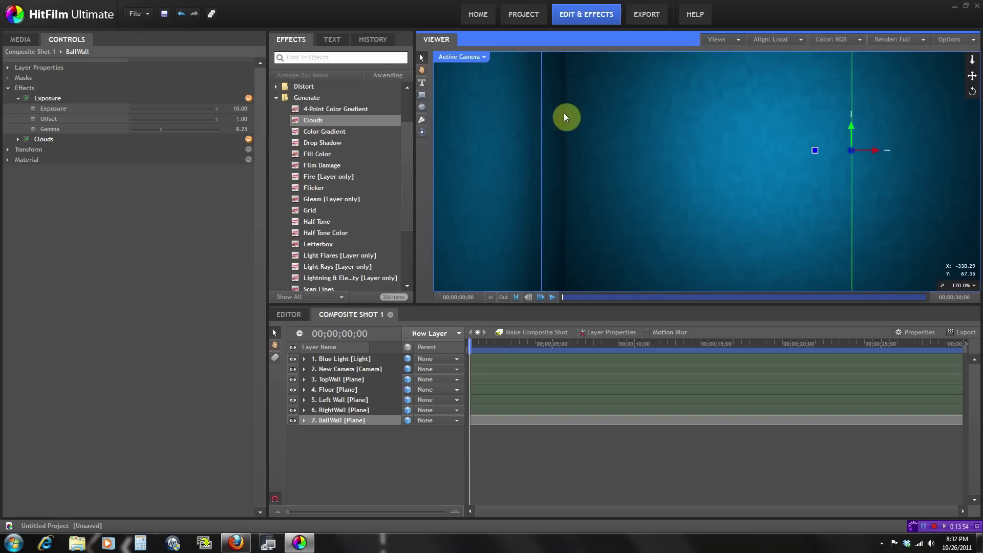
pyautogui.scroll(-3, 567, 170)
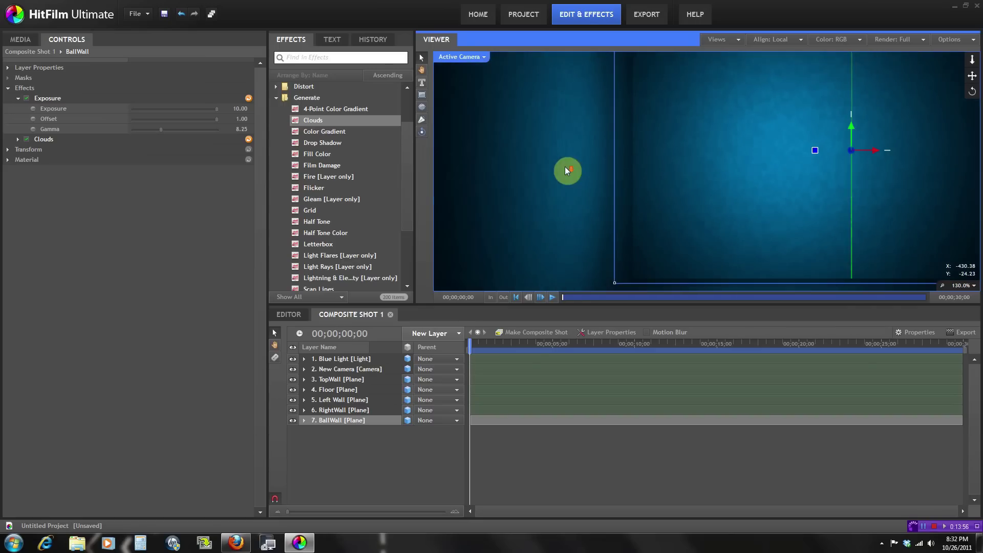
pyautogui.scroll(-1, 566, 171)
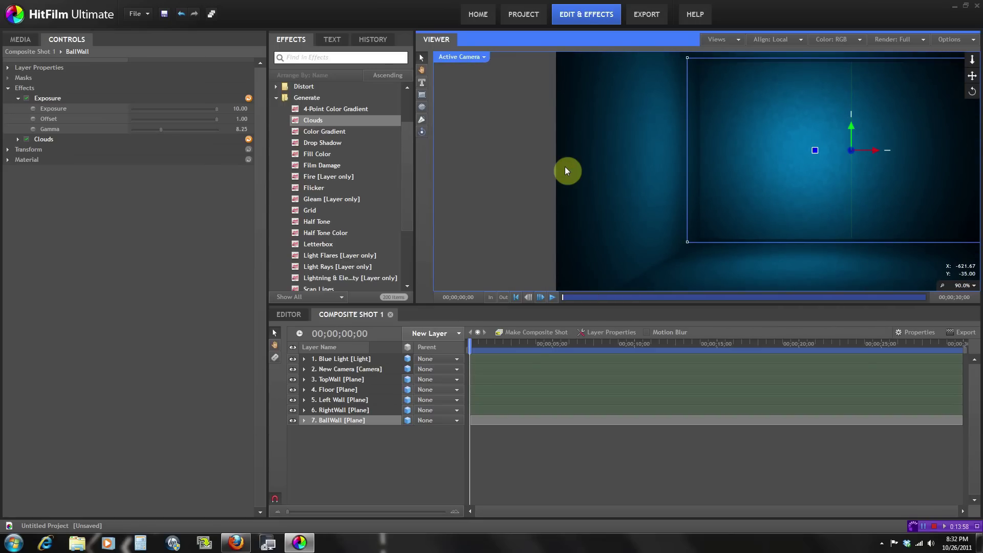
# Add a grade layer and order the layers so it sits directly below New Camera and above Blue Light
pyautogui.click(366, 419)
pyautogui.click(423, 428)
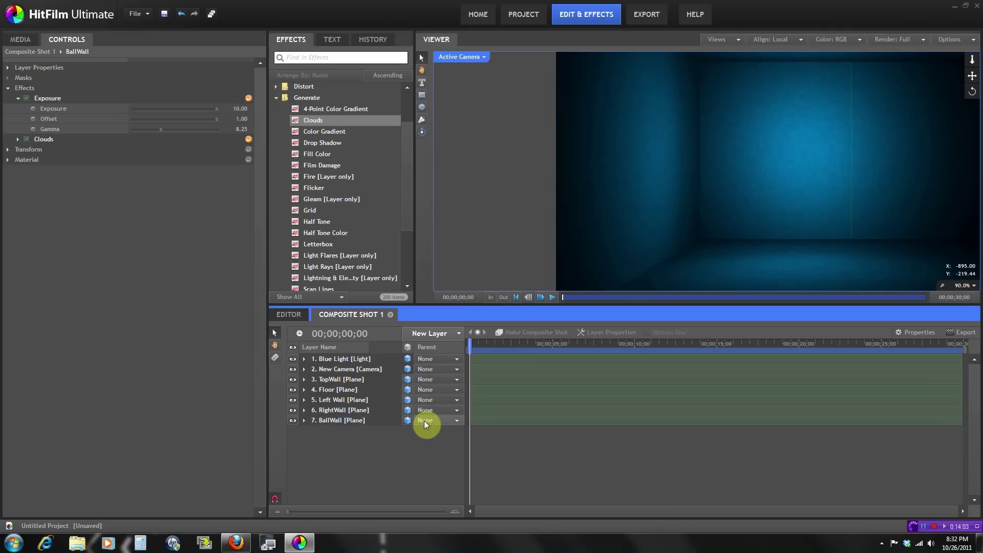
pyautogui.click(413, 337)
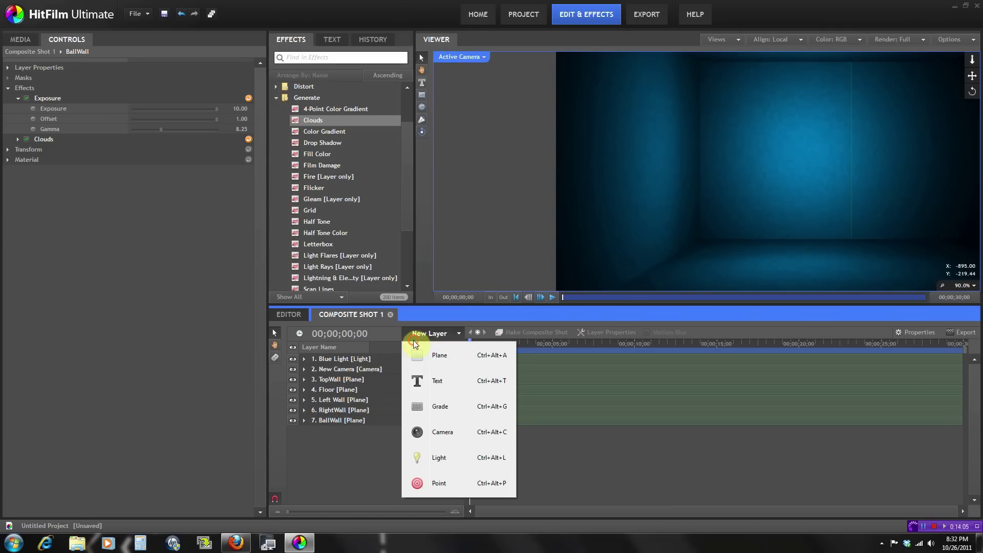
pyautogui.click(442, 410)
pyautogui.moveTo(356, 360); pyautogui.dragTo(354, 389)
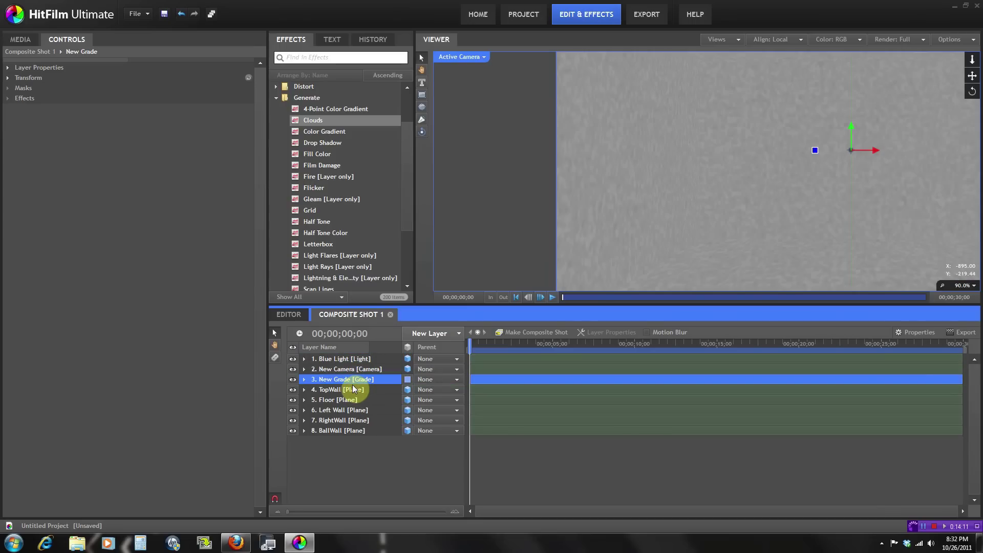
pyautogui.scroll(-3, 646, 236)
pyautogui.moveTo(724, 204); pyautogui.dragTo(552, 217)
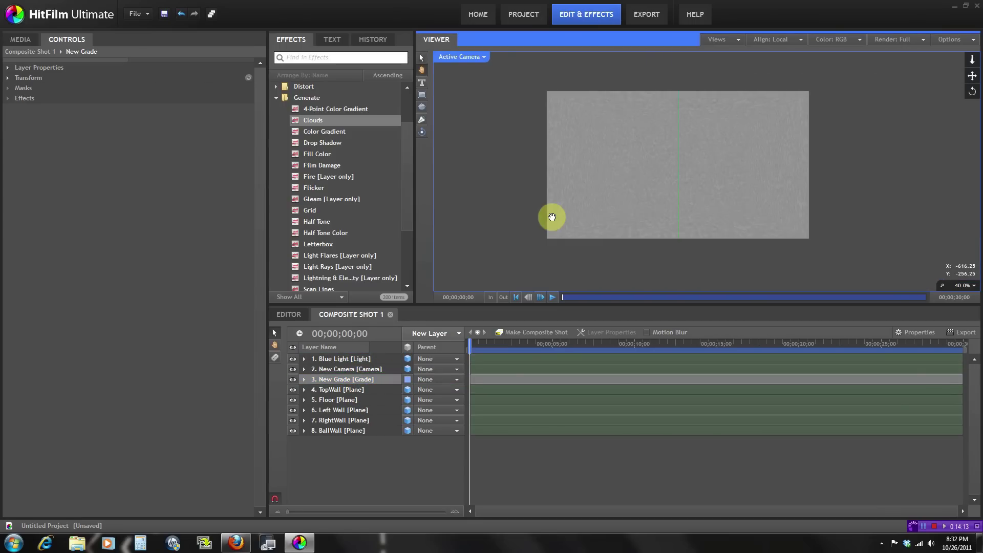
pyautogui.scroll(2, 551, 217)
pyautogui.moveTo(348, 361); pyautogui.dragTo(347, 379)
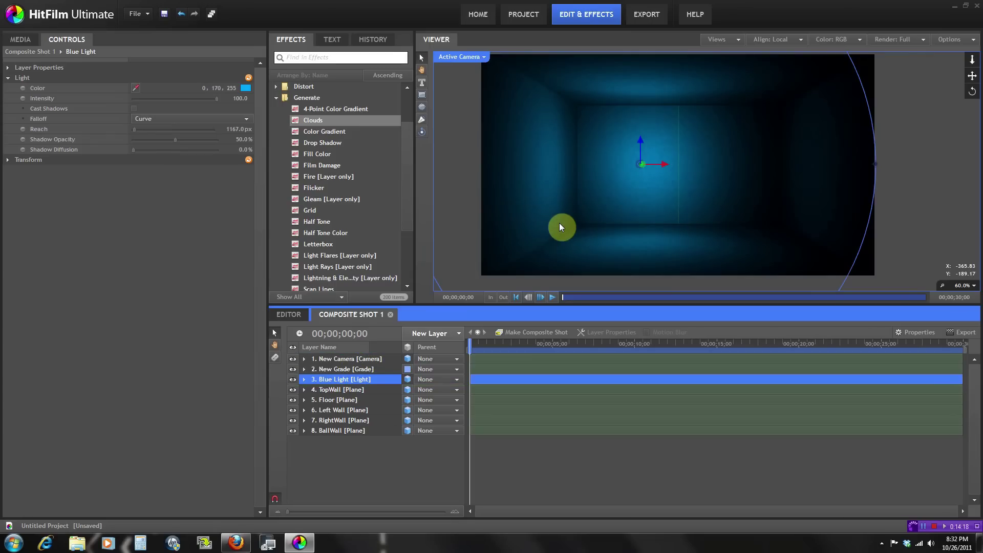
# Apply the Blur effect to New Grade with a Radius of 1 px
pyautogui.click(342, 368)
pyautogui.click(276, 98)
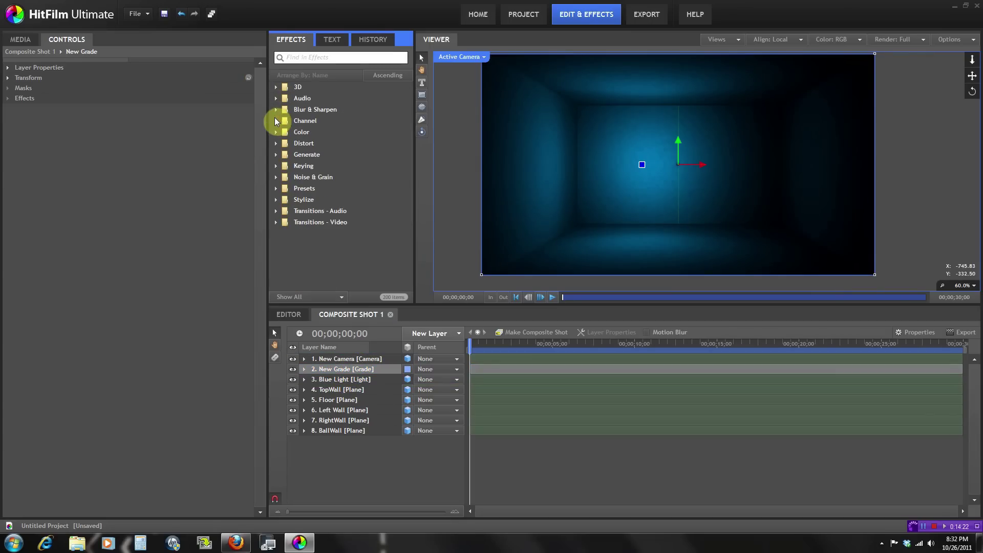
pyautogui.click(275, 108)
pyautogui.moveTo(308, 132); pyautogui.dragTo(51, 79)
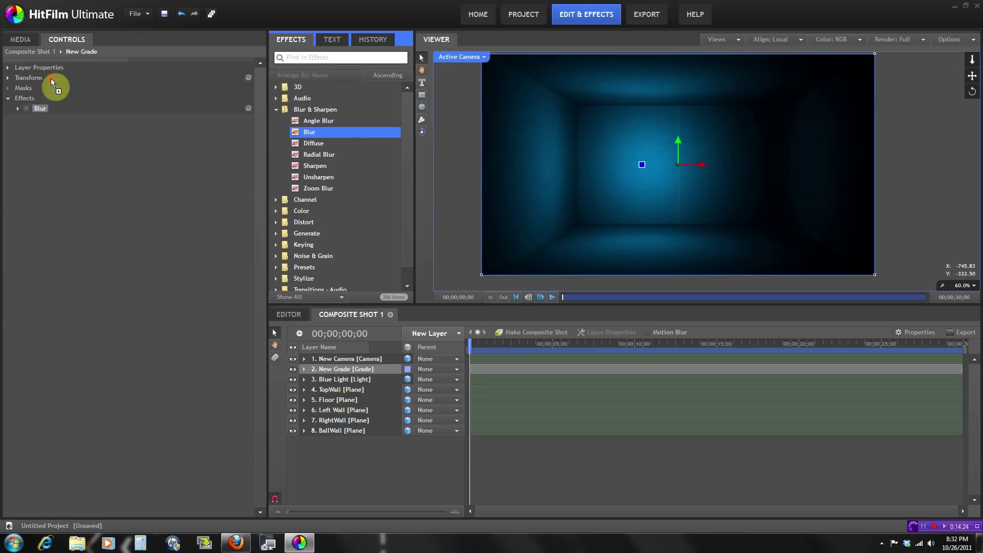
pyautogui.click(18, 108)
pyautogui.moveTo(237, 121); pyautogui.dragTo(193, 183)
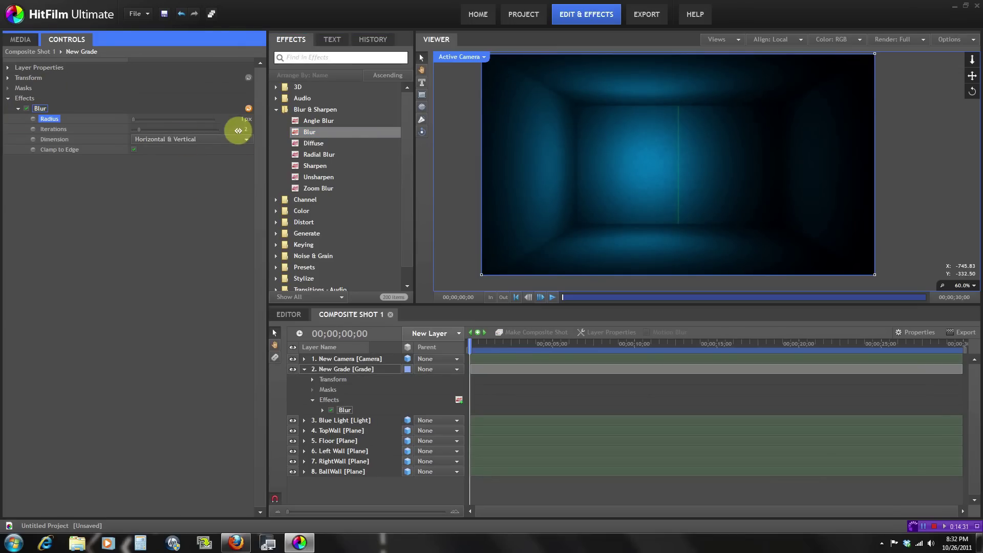
pyautogui.click(344, 410)
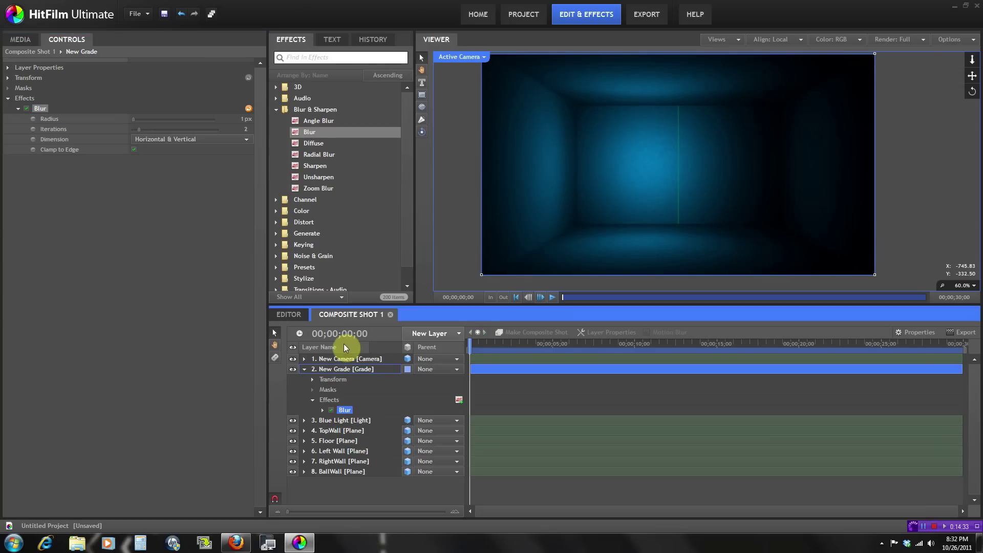
# Inspect the blurred walls up close and at room scale, and collapse the New Grade layer in the timeline
pyautogui.scroll(3, 535, 210)
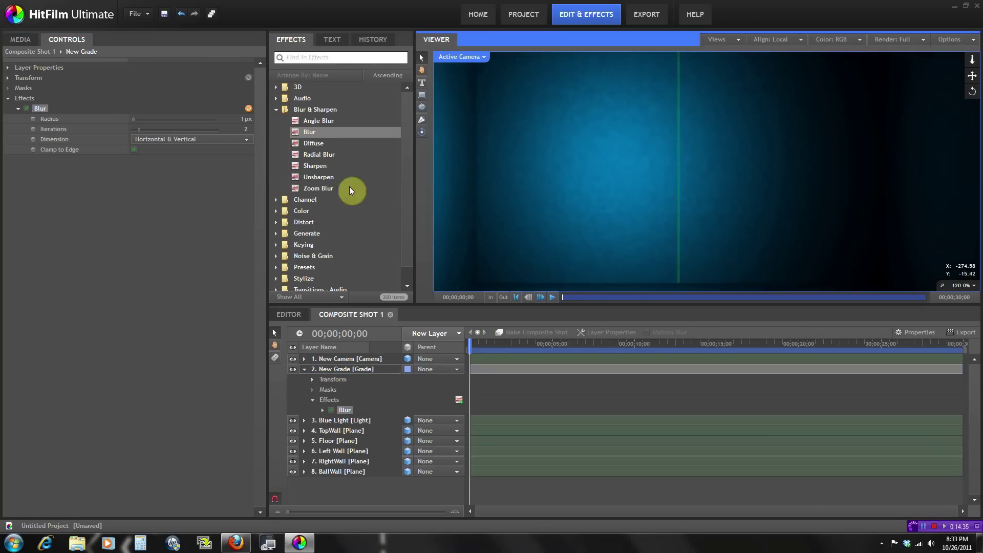
pyautogui.scroll(1, 561, 178)
pyautogui.click(562, 177)
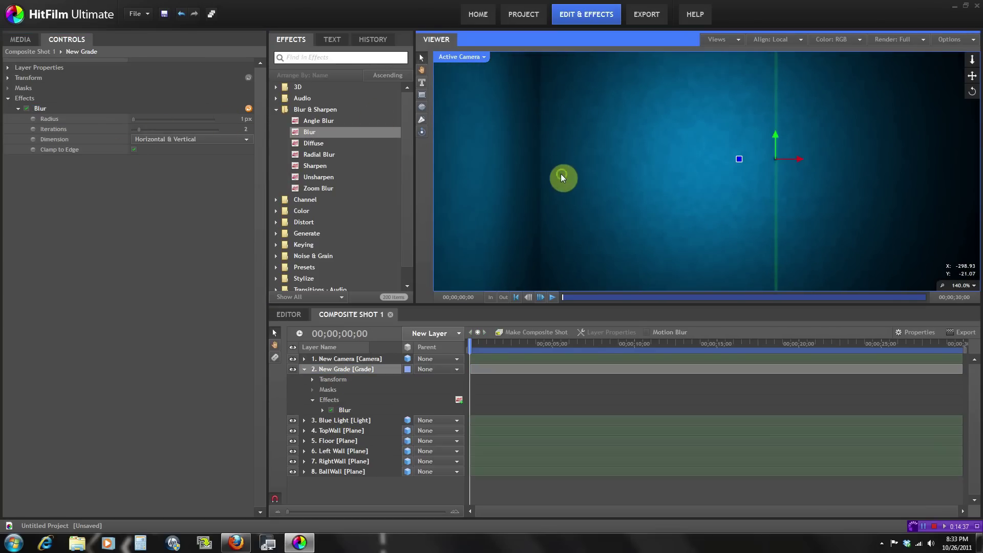
pyautogui.scroll(-4, 533, 87)
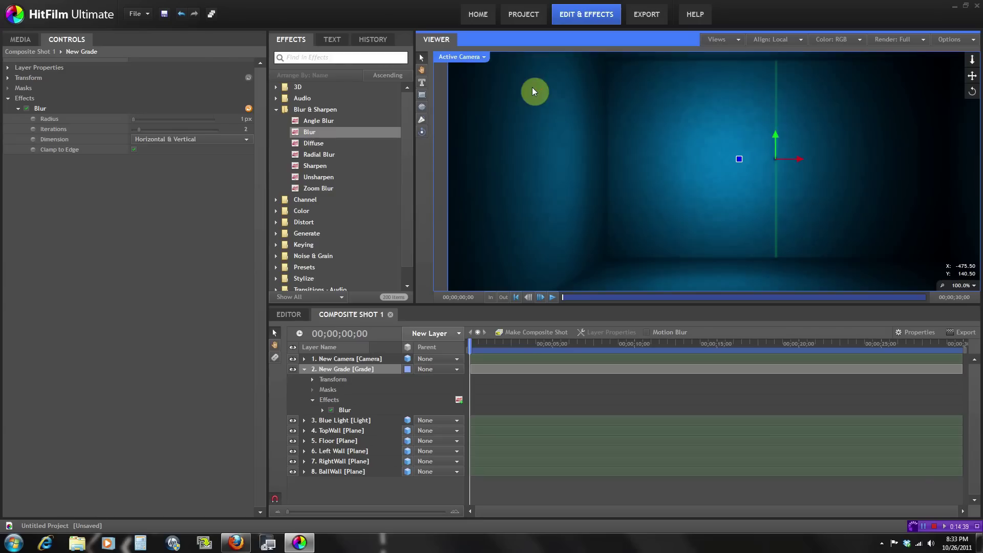
pyautogui.moveTo(686, 120); pyautogui.dragTo(621, 125)
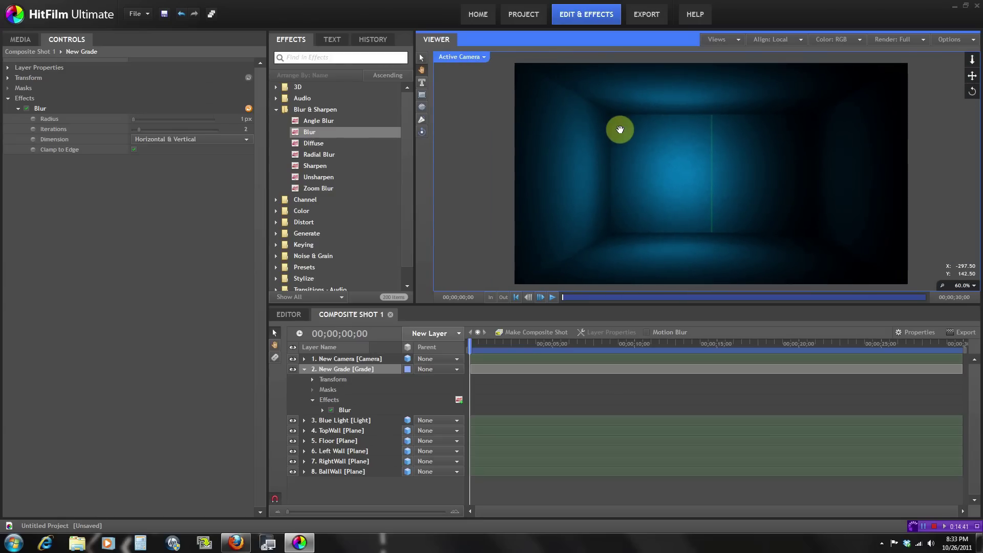
pyautogui.click(304, 369)
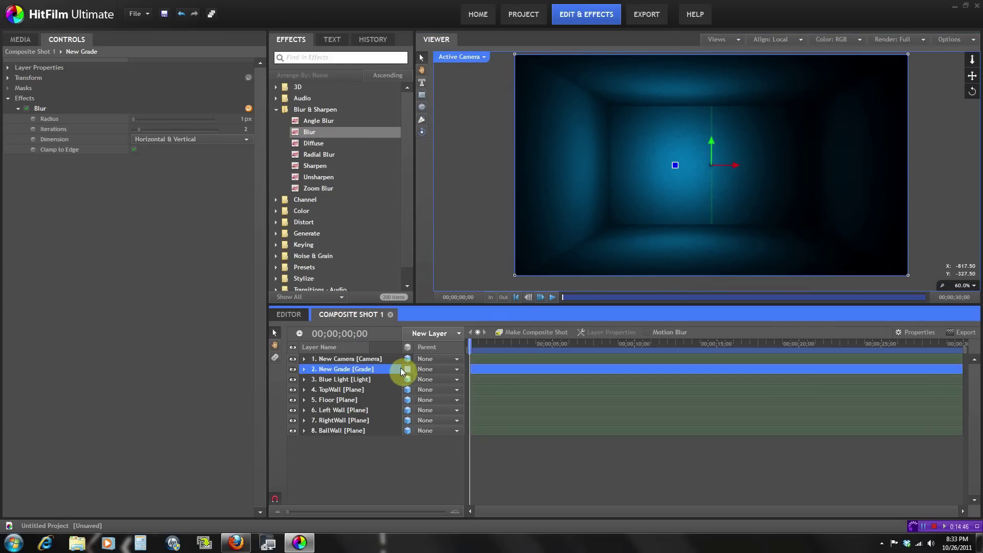
# Add a light layer named Red Light and place it between New Grade and Blue Light in the layer stack
pyautogui.click(427, 333)
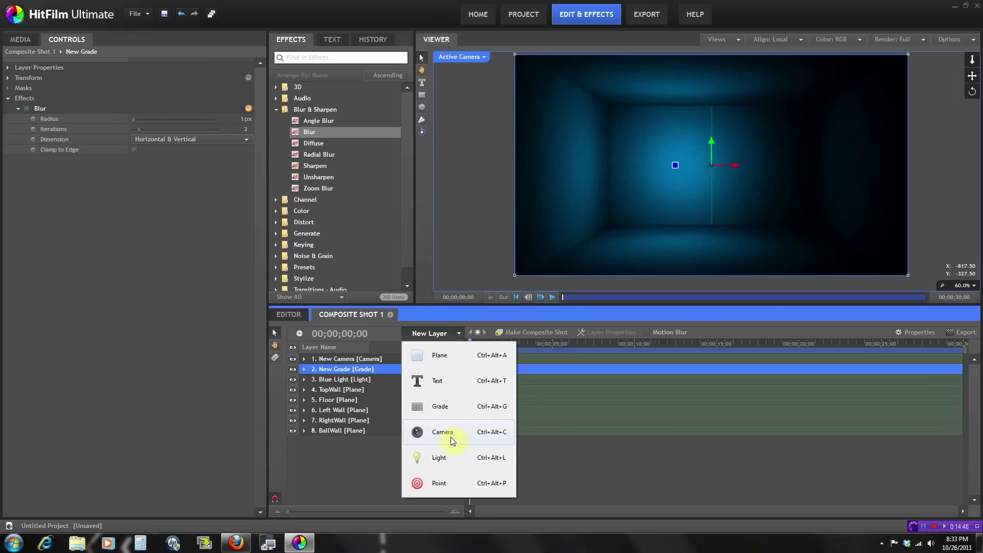
pyautogui.click(439, 457)
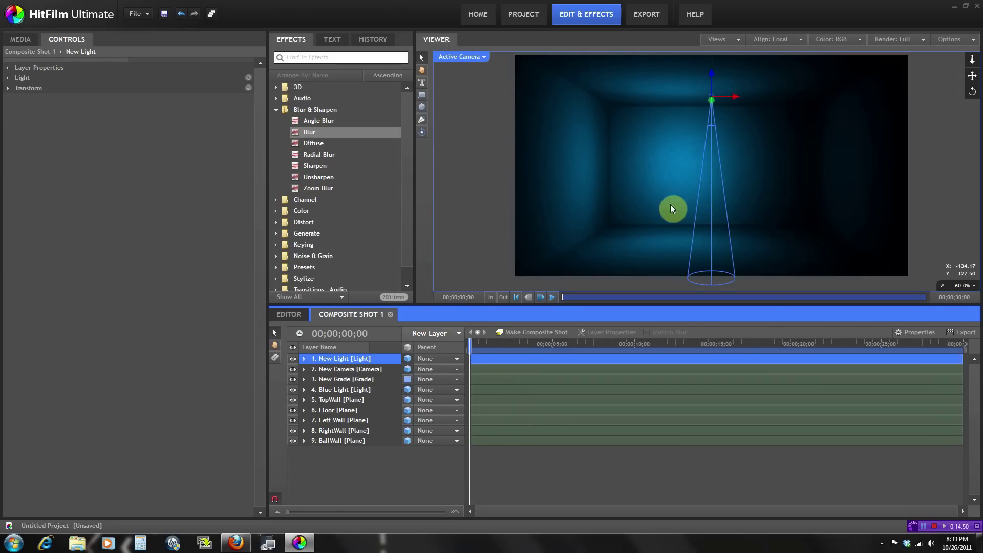
pyautogui.rightClick(325, 358)
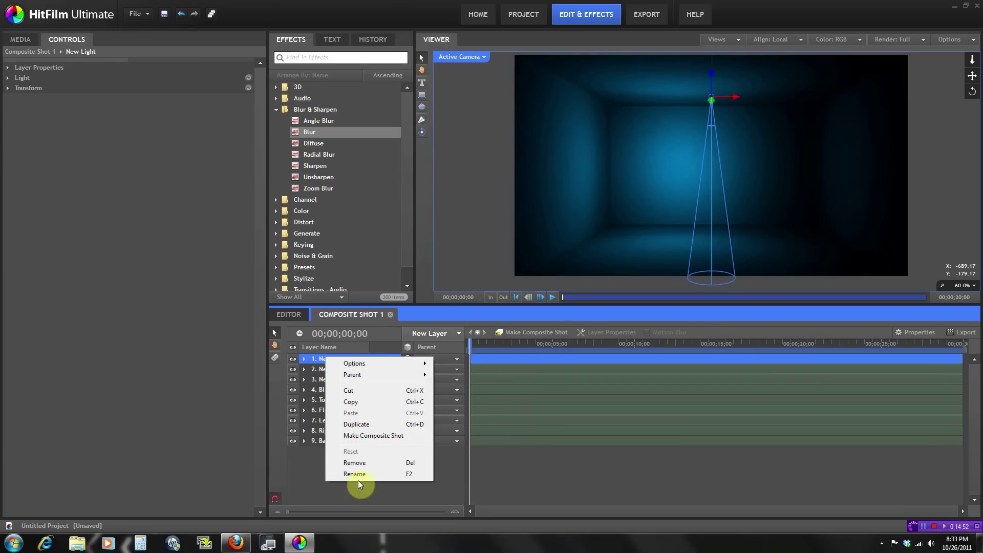
pyautogui.click(362, 473)
pyautogui.write('R')
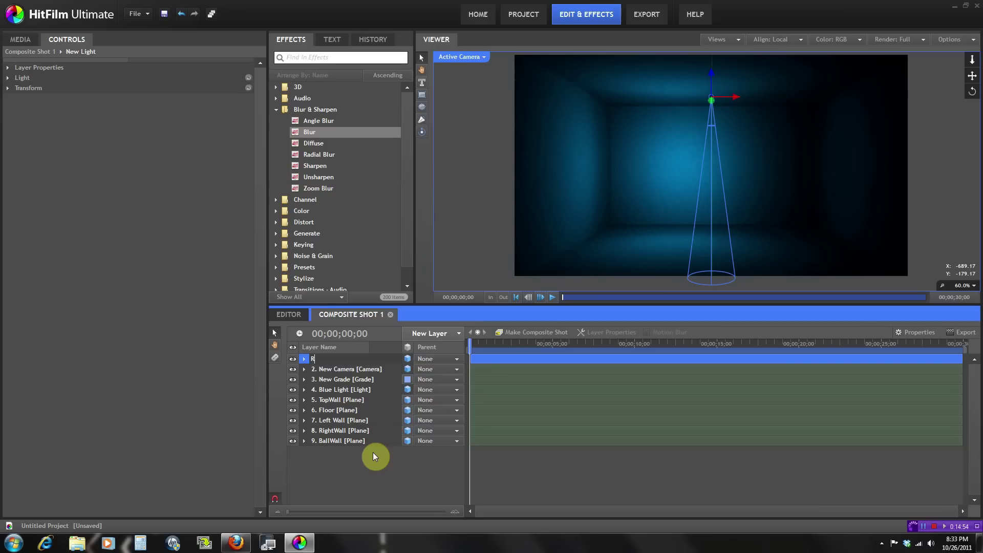
pyautogui.write('ed Light')
pyautogui.press('Return')
pyautogui.moveTo(336, 369); pyautogui.dragTo(335, 381)
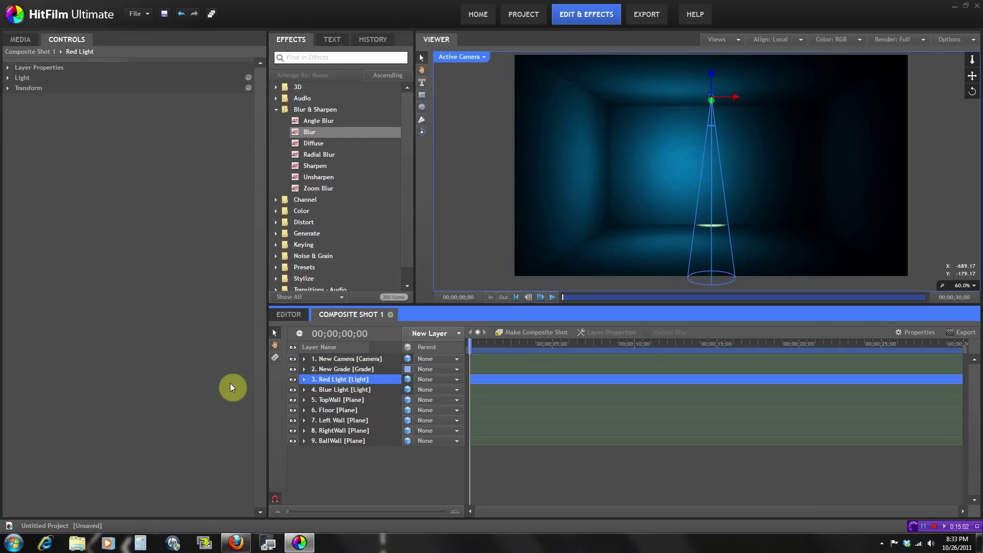
# Change the Red Light's type to Point
pyautogui.click(8, 77)
pyautogui.click(9, 77)
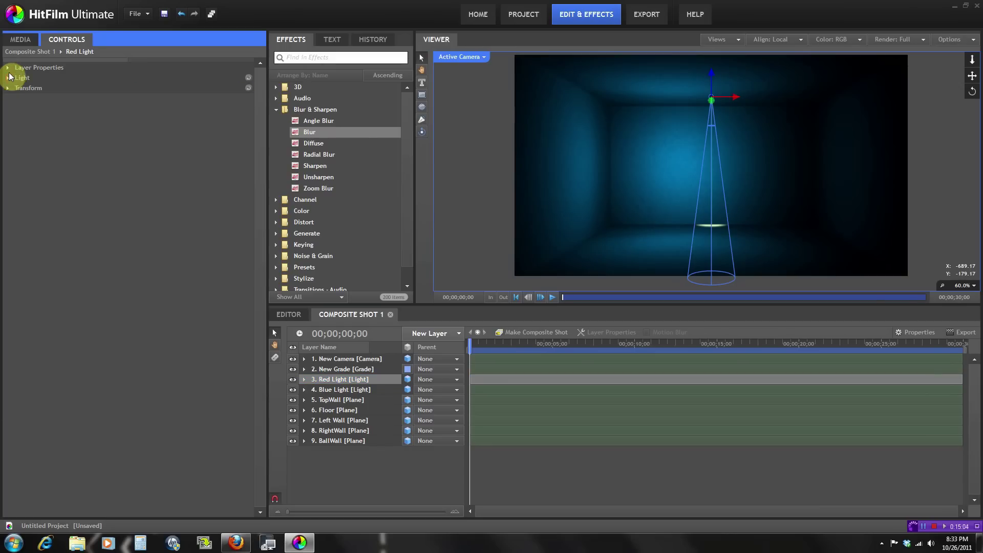
pyautogui.click(8, 67)
pyautogui.click(235, 110)
pyautogui.click(217, 128)
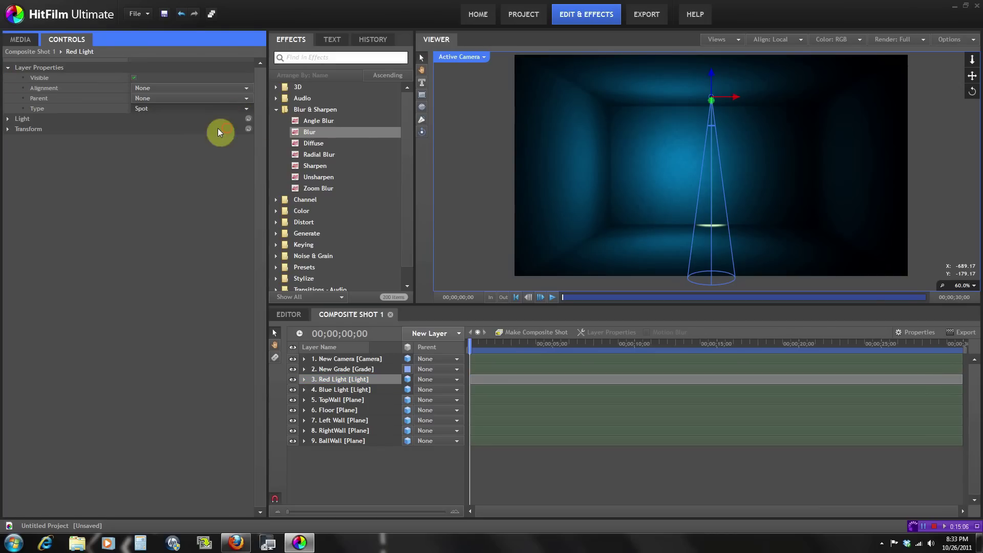
pyautogui.click(8, 67)
# Set the Red Light's color to pure red (255, 0, 0) and its Falloff to Curve
pyautogui.click(7, 77)
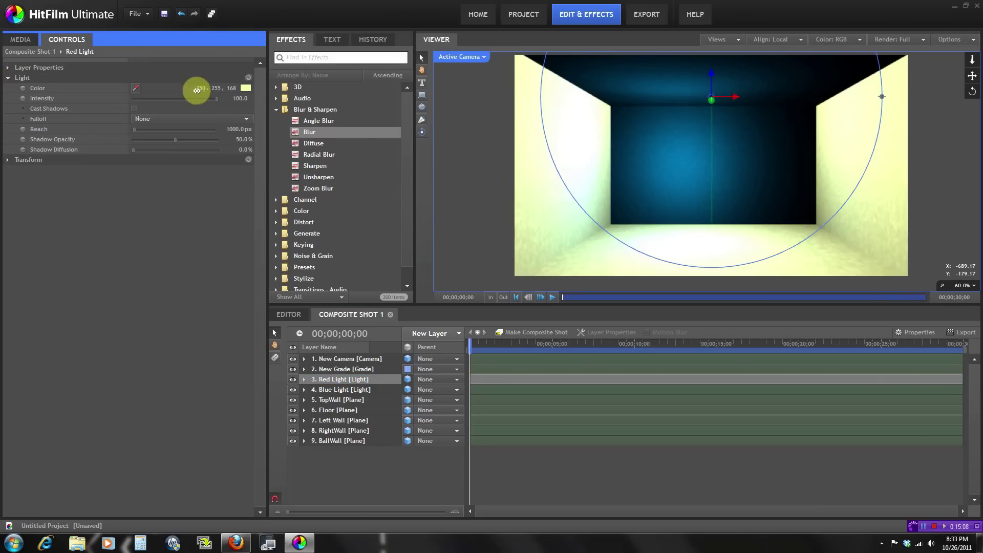
pyautogui.click(246, 88)
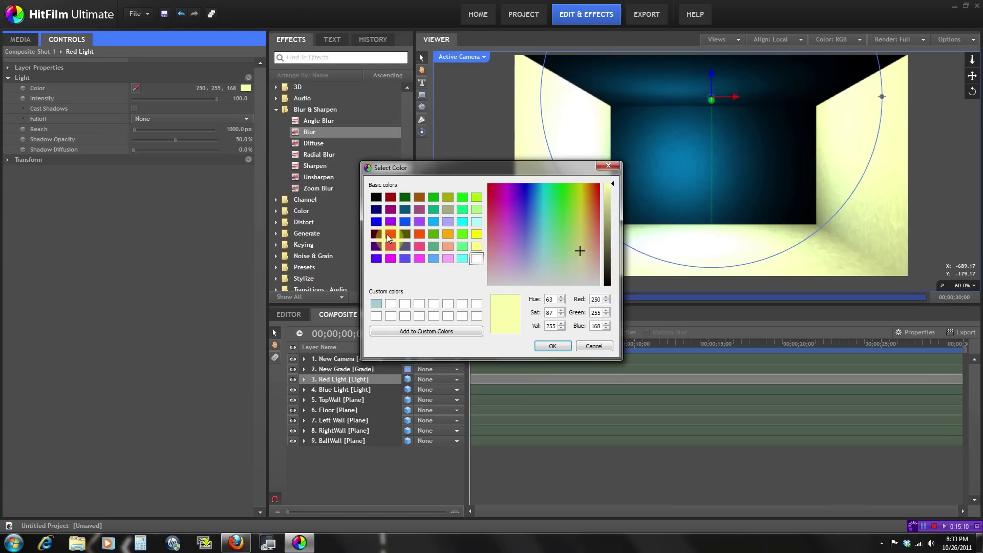
pyautogui.click(387, 235)
pyautogui.click(539, 349)
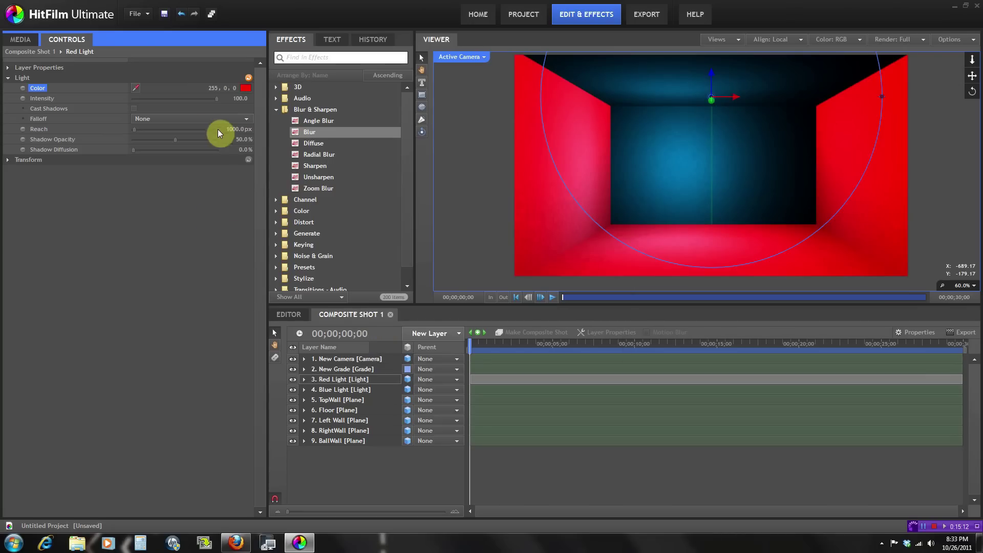
pyautogui.click(235, 129)
pyautogui.click(244, 120)
pyautogui.click(228, 148)
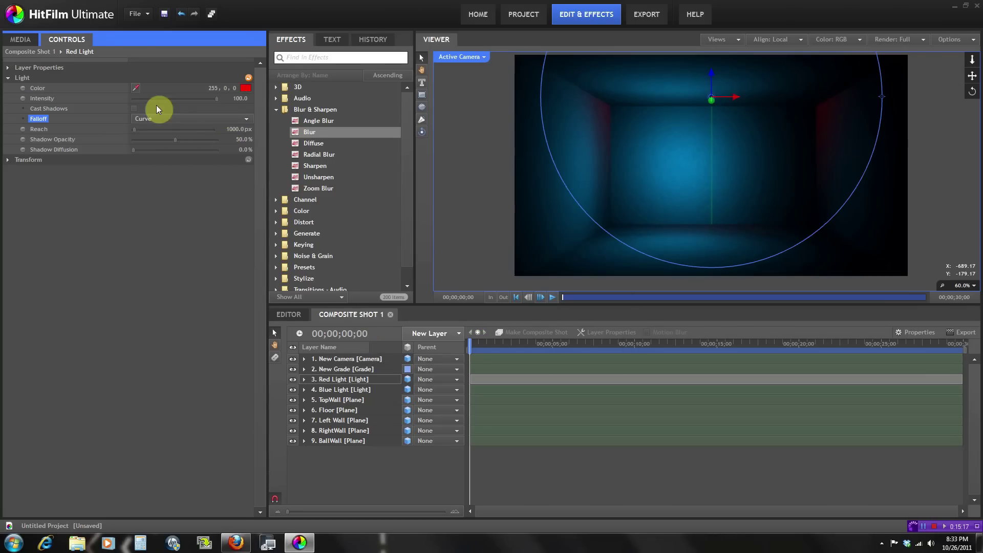
# Reduce the Red Light's Intensity to 41.0 and lower the light to about the room's mid-height
pyautogui.click(187, 98)
pyautogui.moveTo(711, 77); pyautogui.dragTo(708, 147)
# Using a Top view beside the camera view, position the Red Light in the right half of the room and set its Intensity to 100.0
pyautogui.rightClick(704, 63)
pyautogui.click(718, 70)
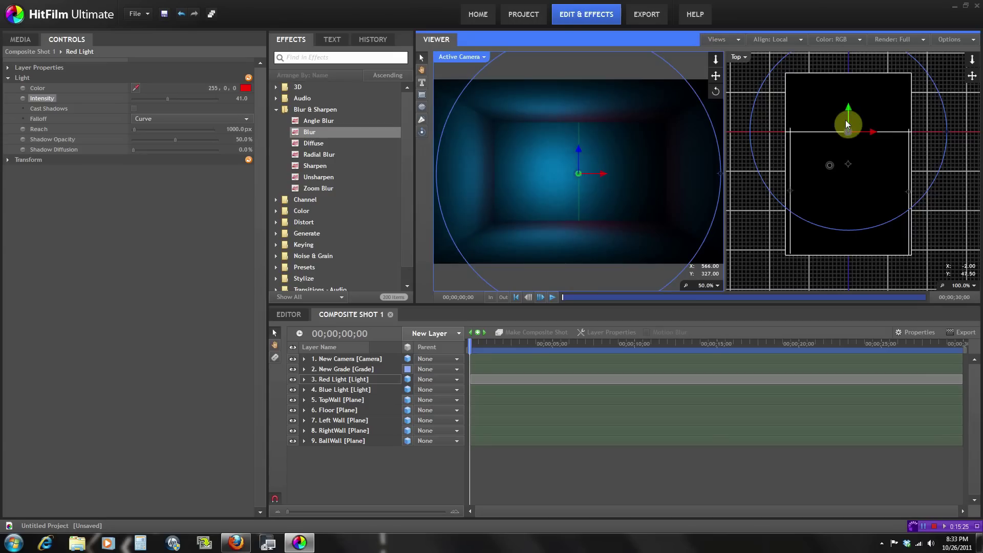
pyautogui.moveTo(849, 134); pyautogui.dragTo(849, 153)
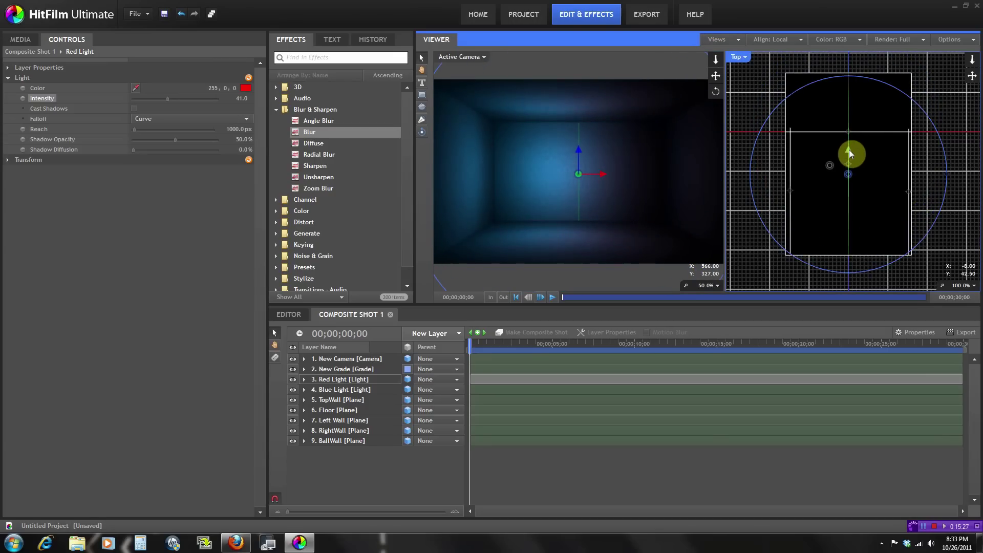
pyautogui.moveTo(174, 101); pyautogui.dragTo(188, 100)
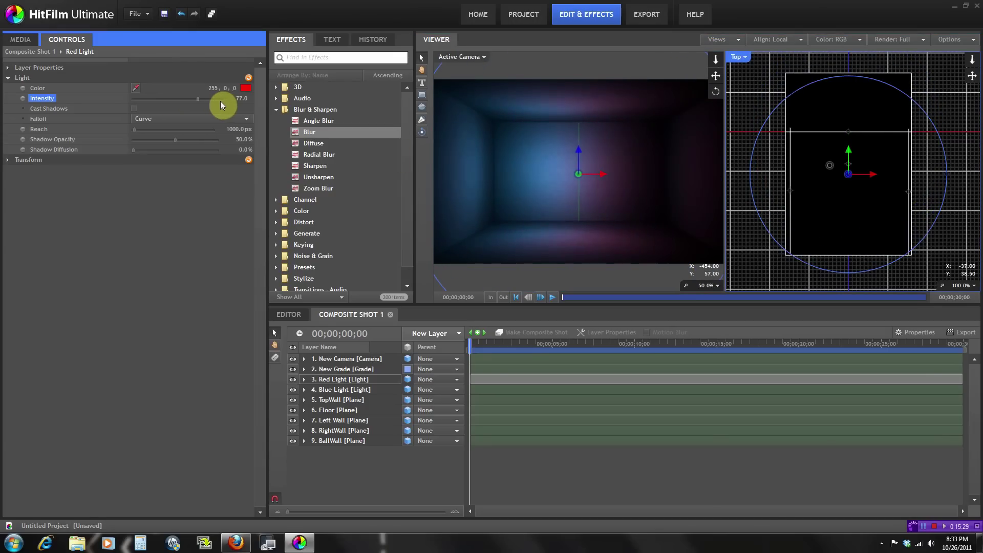
pyautogui.click(523, 149)
pyautogui.moveTo(849, 151); pyautogui.dragTo(867, 131)
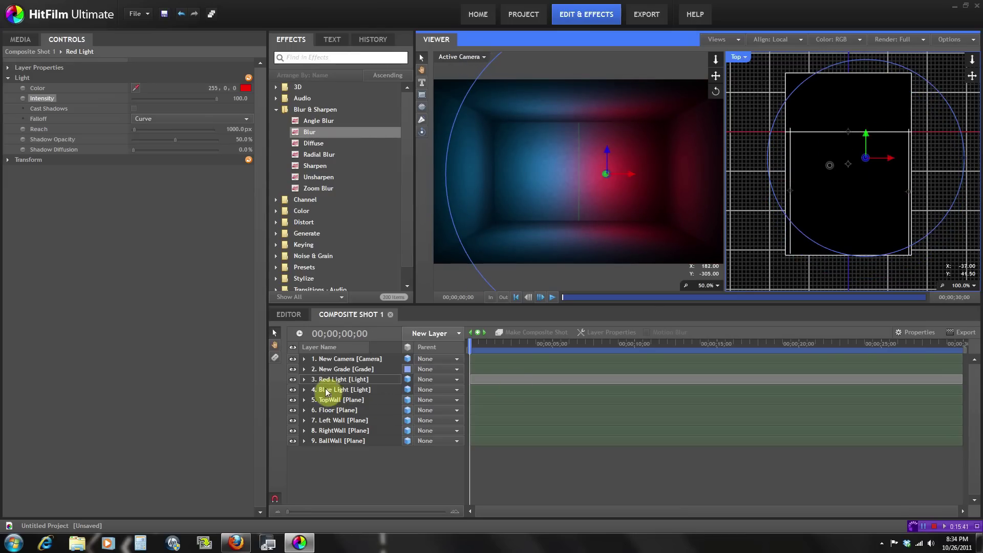
# Try moving New Camera sideways in the Top view
pyautogui.click(343, 359)
pyautogui.scroll(-5, 845, 235)
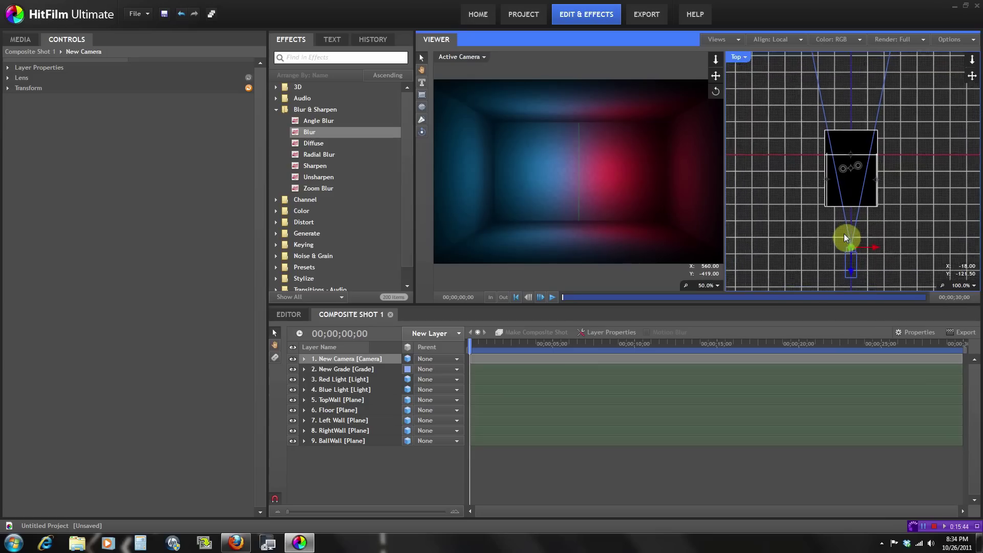
pyautogui.moveTo(856, 268); pyautogui.dragTo(827, 268)
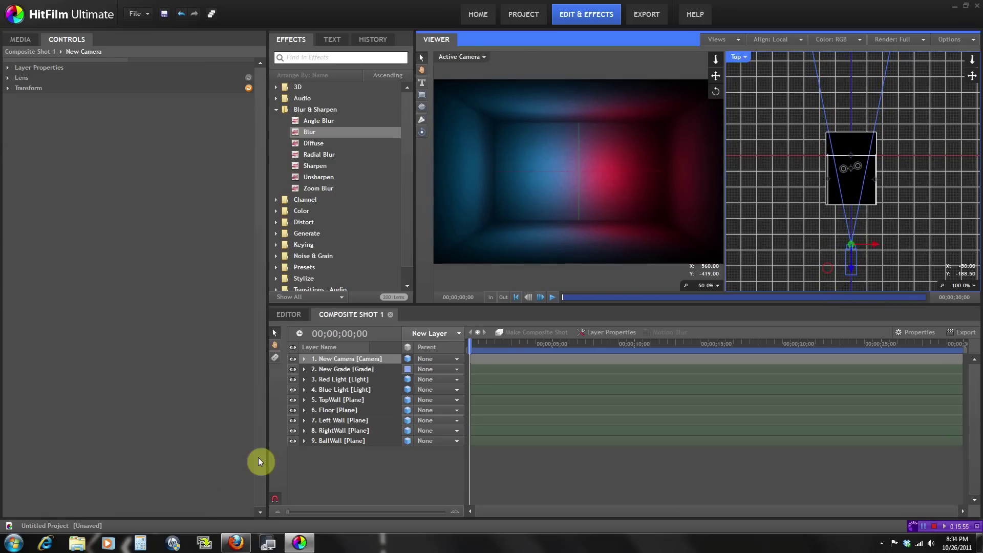
# Add a text layer with a width and height of 400 above New Camera
pyautogui.click(320, 362)
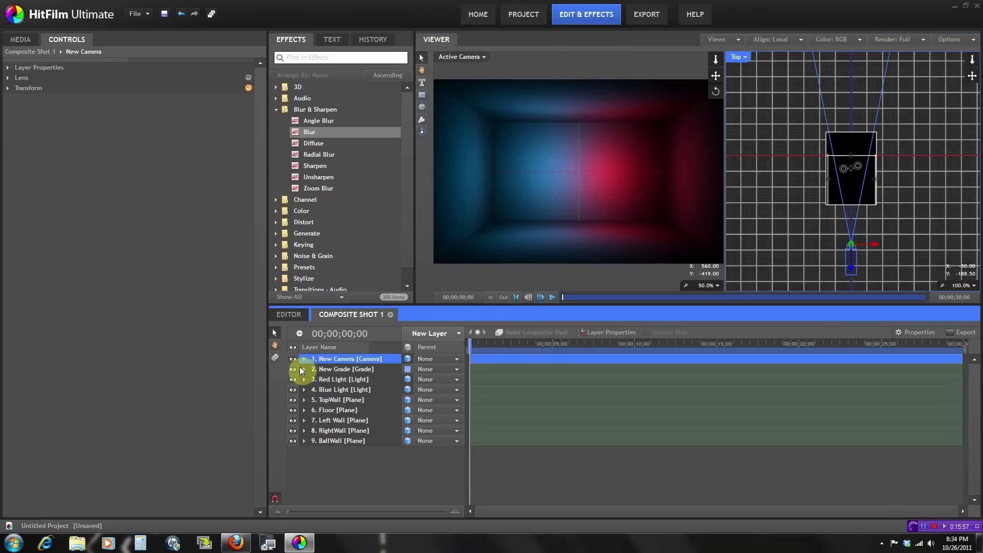
pyautogui.click(458, 336)
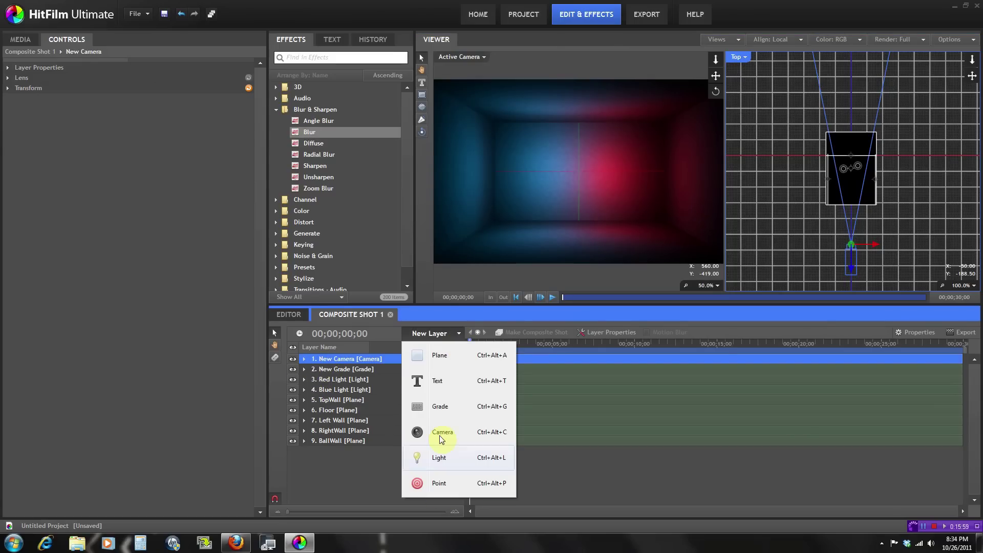
pyautogui.click(445, 384)
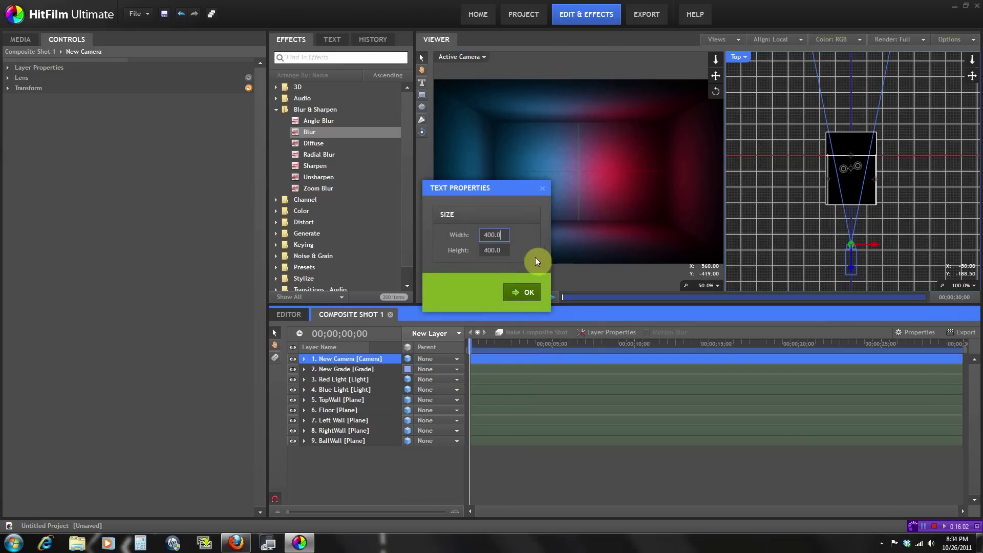
pyautogui.click(526, 296)
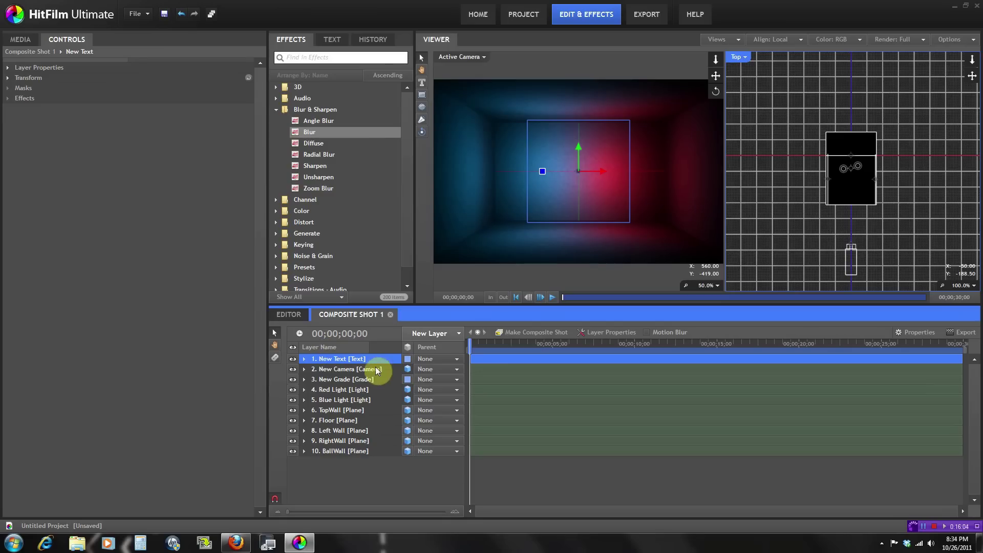
# Make the New Text layer 3D and place it between New Grade and Red Light in the layer stack
pyautogui.click(407, 359)
pyautogui.click(412, 371)
pyautogui.moveTo(388, 357); pyautogui.dragTo(379, 385)
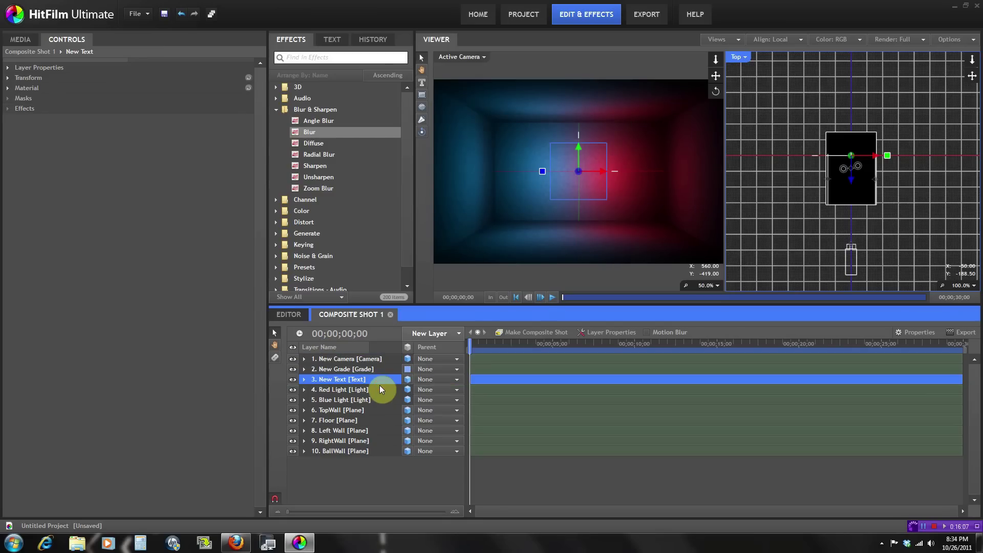
# Switch to a single camera view and enter the text "Hay" in the New Text layer
pyautogui.click(421, 83)
pyautogui.click(723, 37)
pyautogui.click(719, 61)
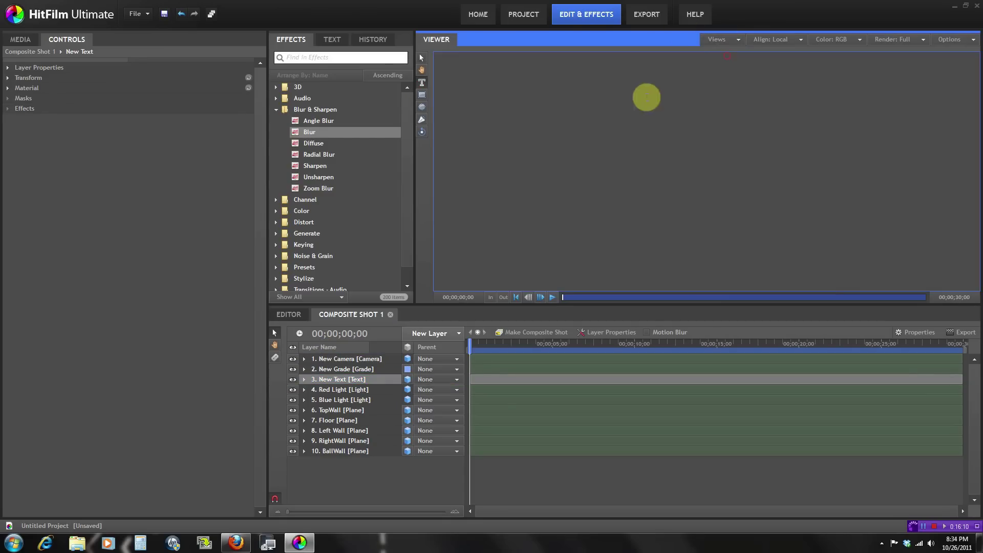
pyautogui.scroll(2, 660, 167)
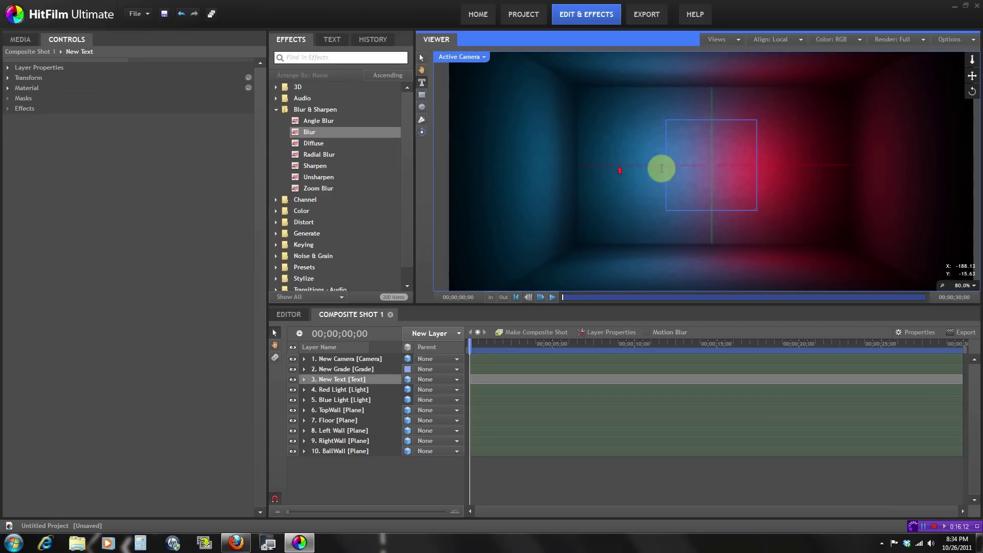
pyautogui.click(694, 140)
pyautogui.write('Rdy')
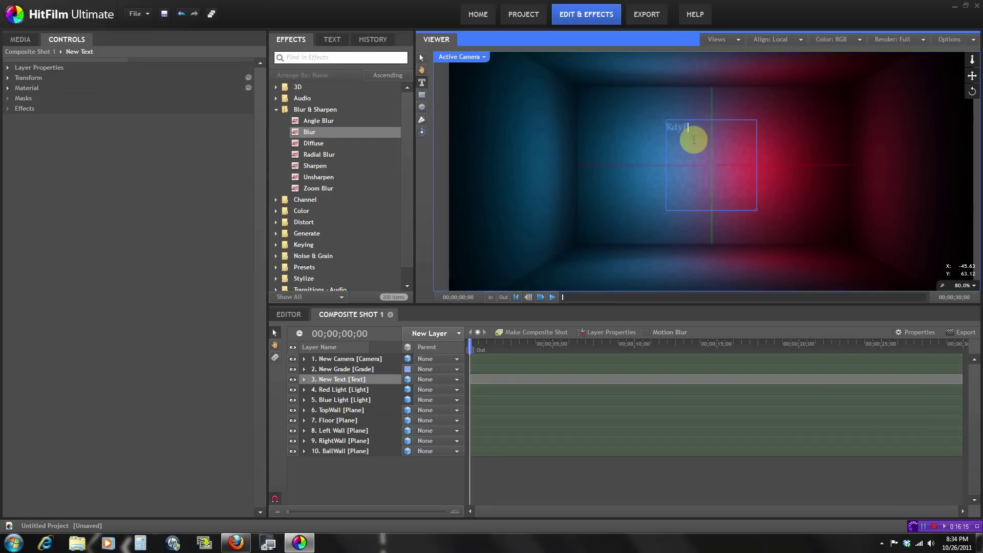
pyautogui.press('BackSpace')
pyautogui.press('BackSpace')
pyautogui.write('dy')
pyautogui.press('BackSpace')
pyautogui.press('BackSpace')
pyautogui.write('ayyyyy')
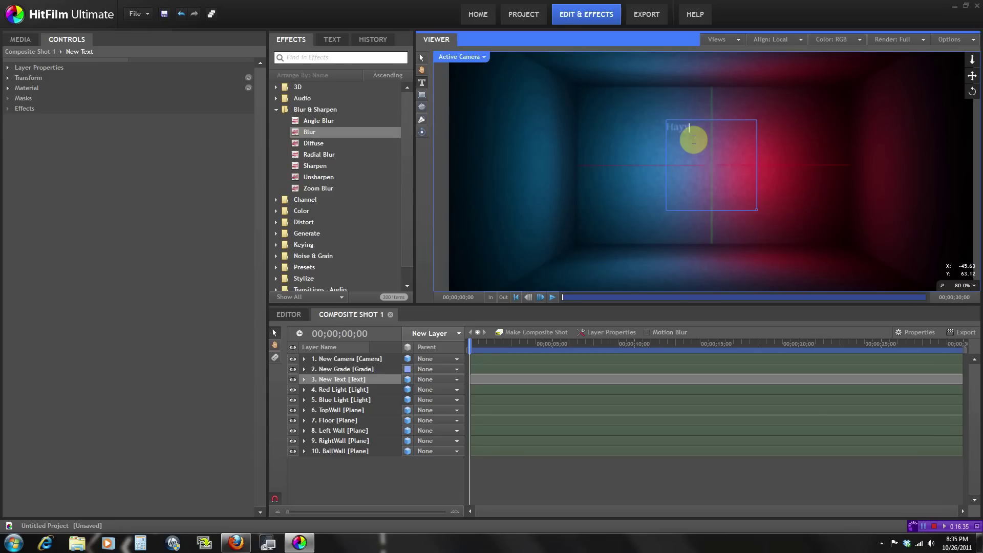
pyautogui.press('BackSpace')
pyautogui.press('BackSpace')
pyautogui.press('BackSpace')
pyautogui.press('BackSpace')
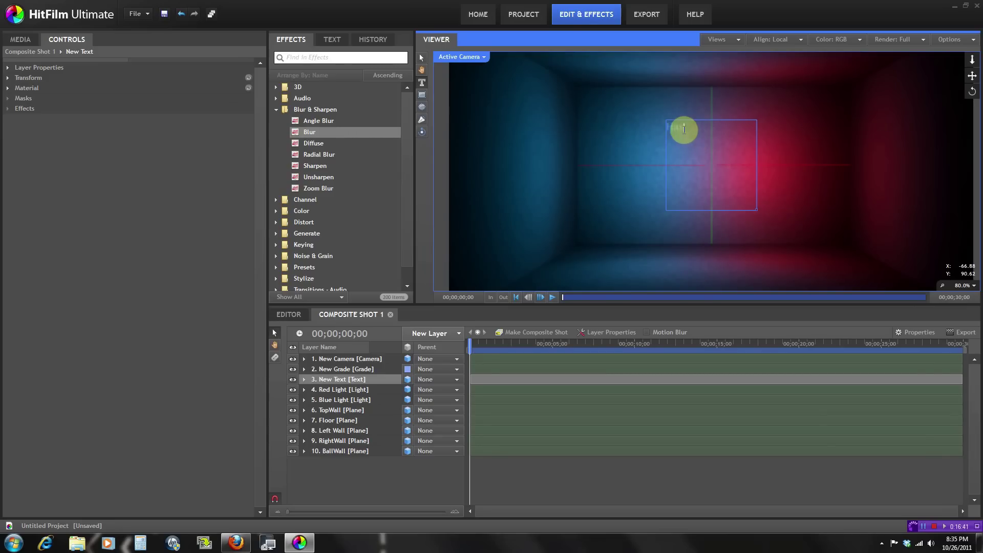
# Select the whole word "Hay" and enlarge its font size to 197 px
pyautogui.click(377, 382)
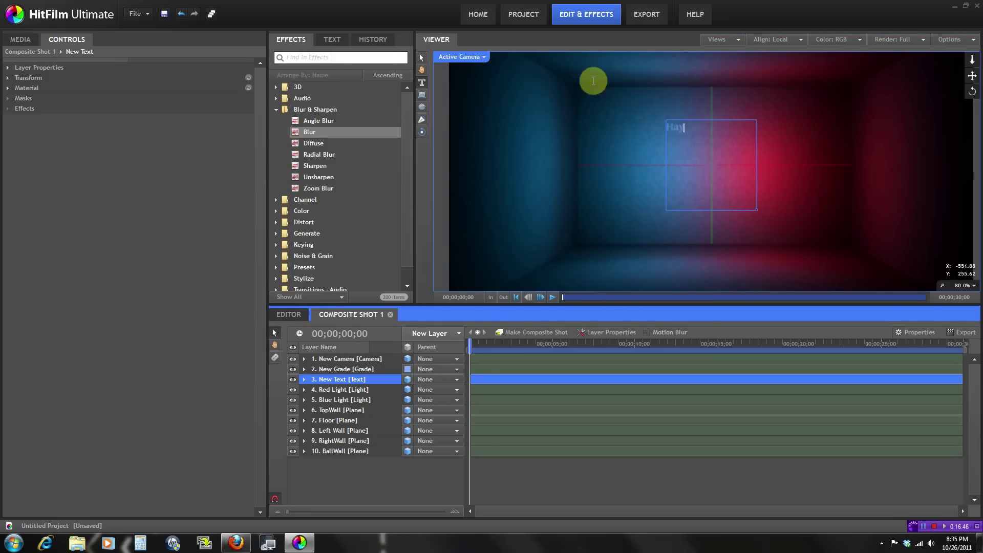
pyautogui.doubleClick(668, 127)
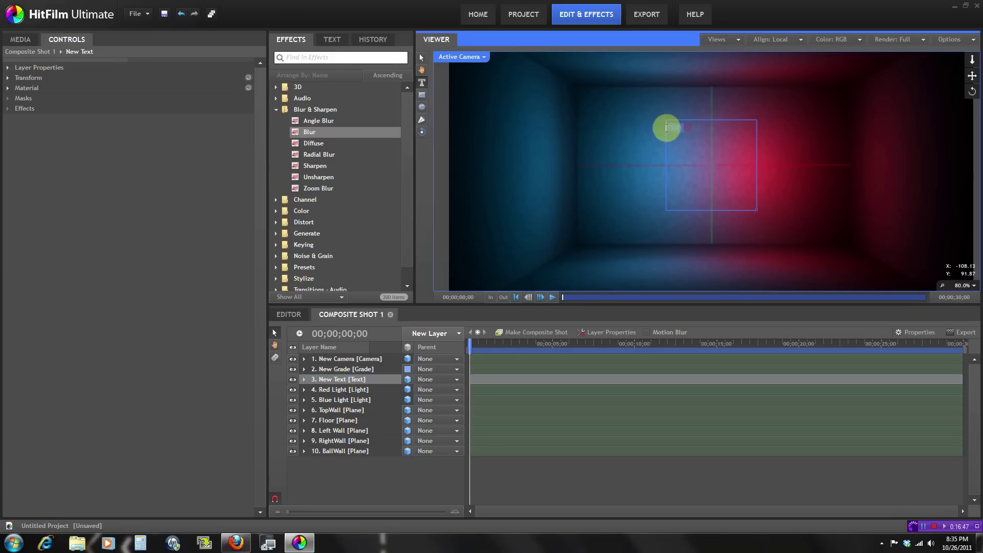
pyautogui.click(333, 40)
pyautogui.moveTo(314, 91); pyautogui.dragTo(391, 82)
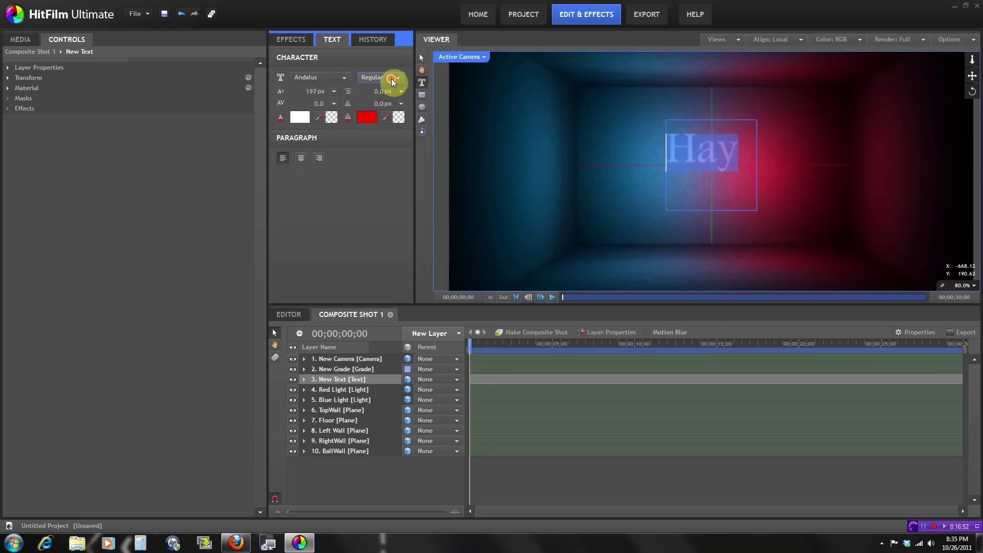
pyautogui.click(724, 163)
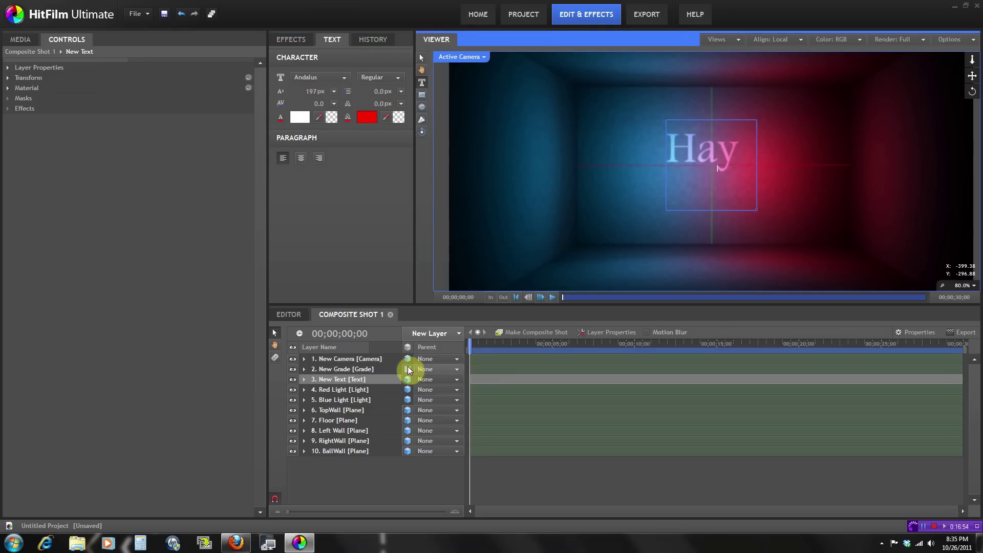
# Using a Top view beside the camera view, bring the text forward past the two lights and lower it slightly
pyautogui.click(368, 378)
pyautogui.click(724, 40)
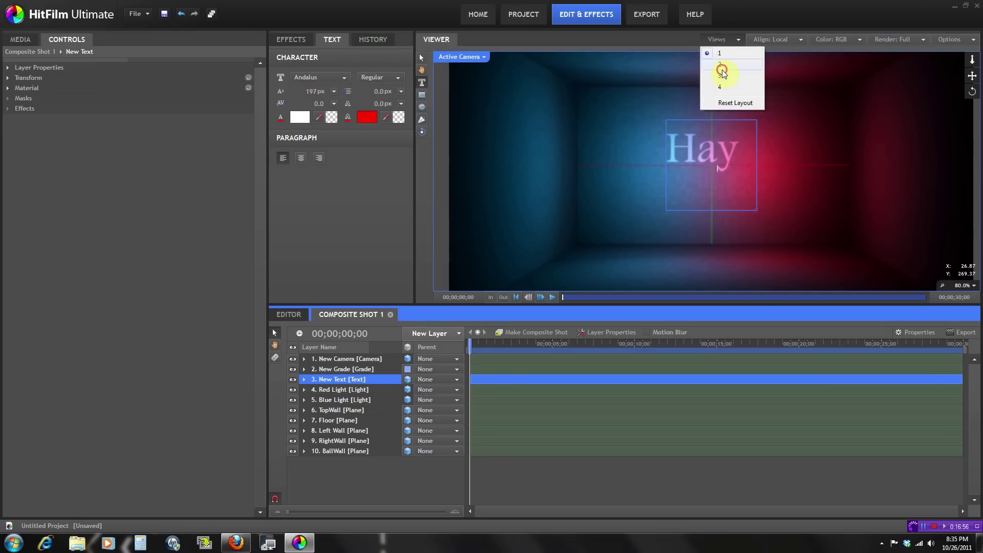
pyautogui.click(723, 67)
pyautogui.click(791, 149)
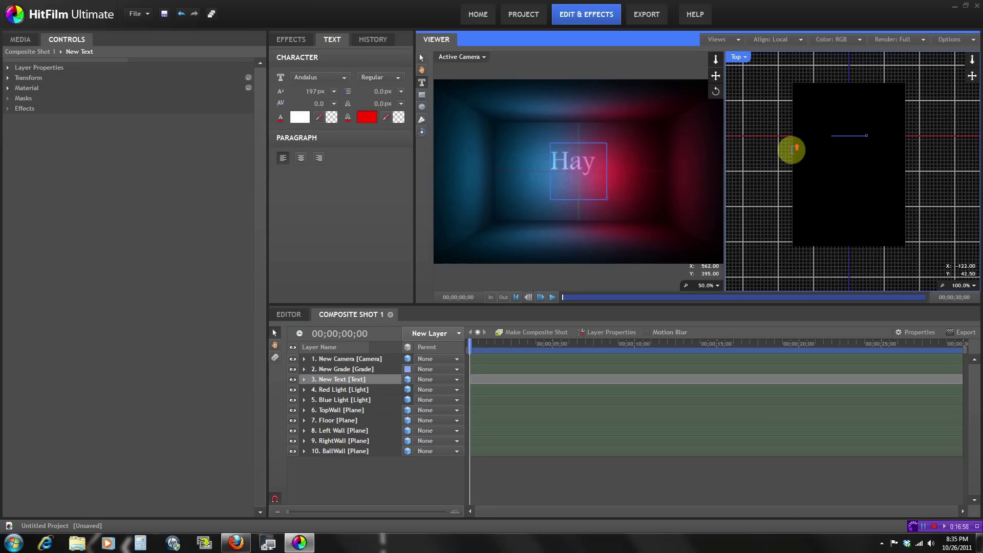
pyautogui.click(422, 58)
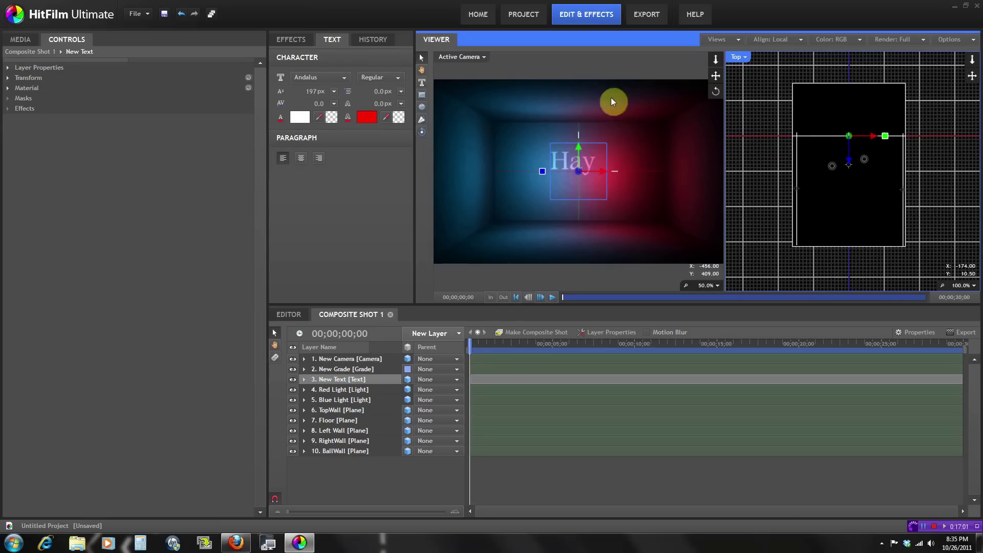
pyautogui.moveTo(855, 167)
pyautogui.mouseDown()
pyautogui.moveTo(849, 162)
pyautogui.moveTo(852, 268)
pyautogui.moveTo(850, 207)
pyautogui.moveTo(837, 203)
pyautogui.mouseUp()
pyautogui.moveTo(576, 144); pyautogui.dragTo(580, 162)
# Move the New Text layer below Blue Light in the layer stack
pyautogui.moveTo(339, 379); pyautogui.dragTo(344, 405)
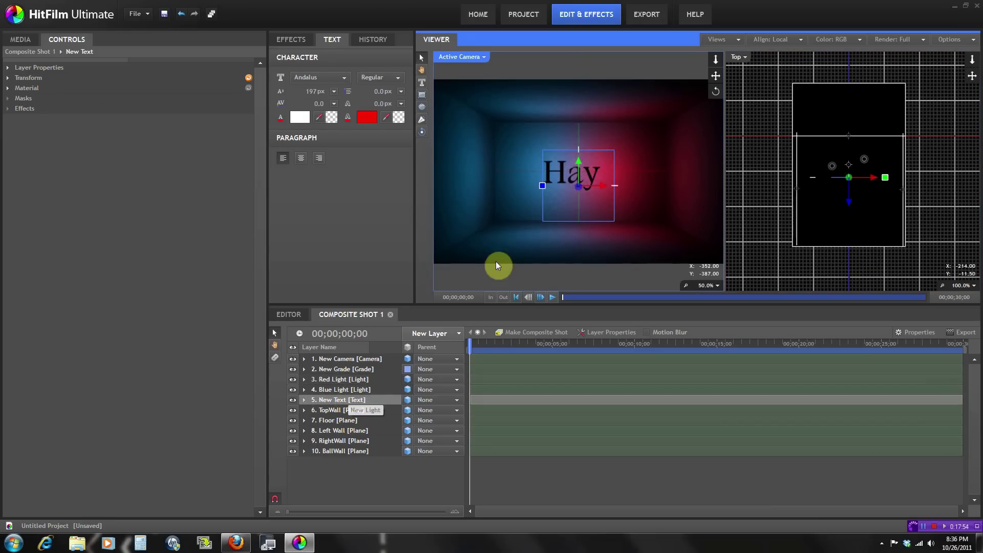
pyautogui.scroll(2, 586, 179)
pyautogui.scroll(1, 586, 179)
pyautogui.scroll(-2, 586, 179)
# In the New Text layer's material settings, turn off Illuminated and turn on Casts Shadows
pyautogui.click(340, 399)
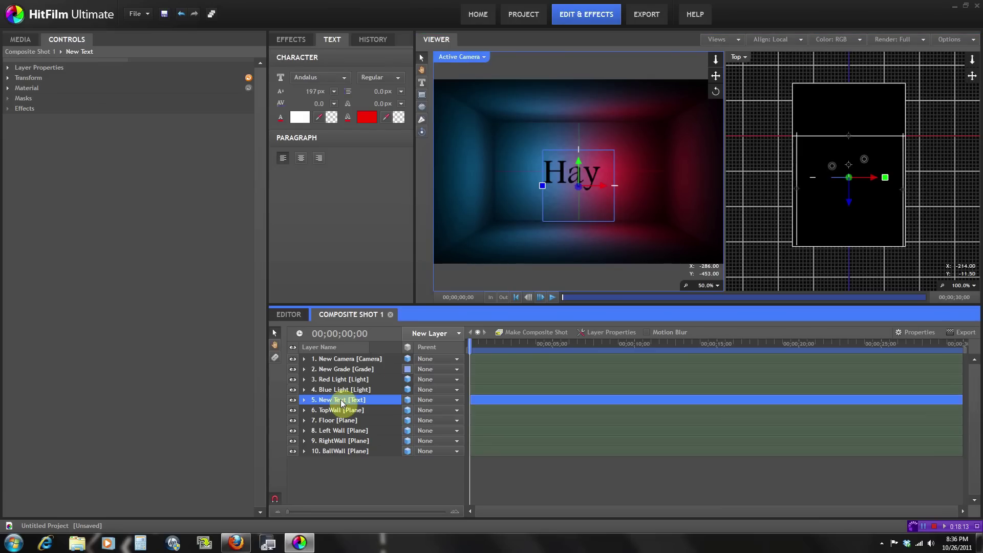
pyautogui.click(7, 88)
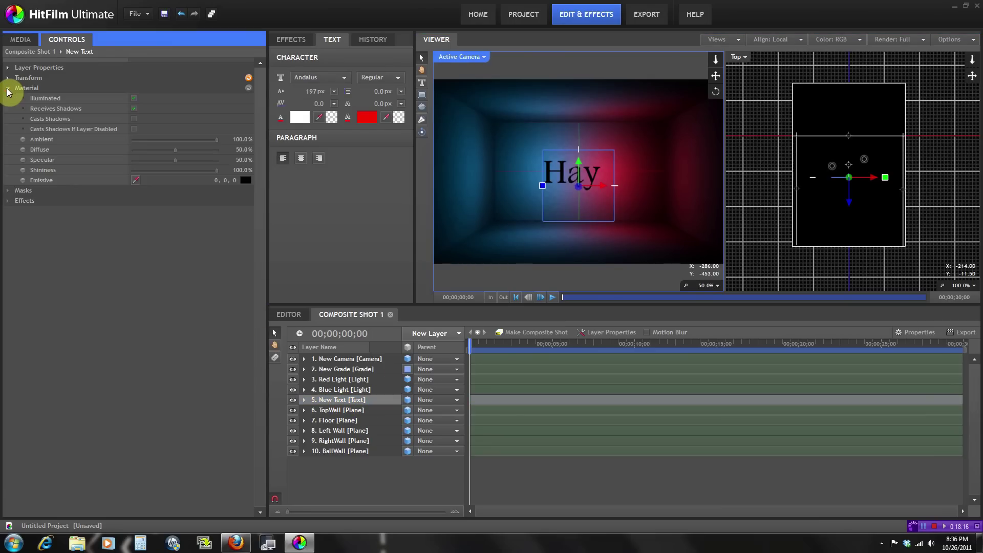
pyautogui.click(133, 99)
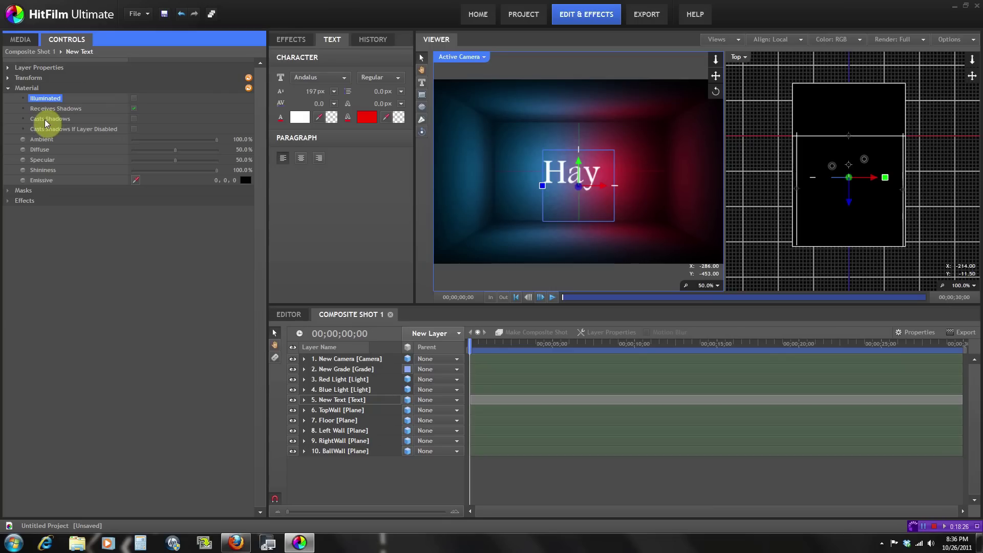
pyautogui.click(133, 118)
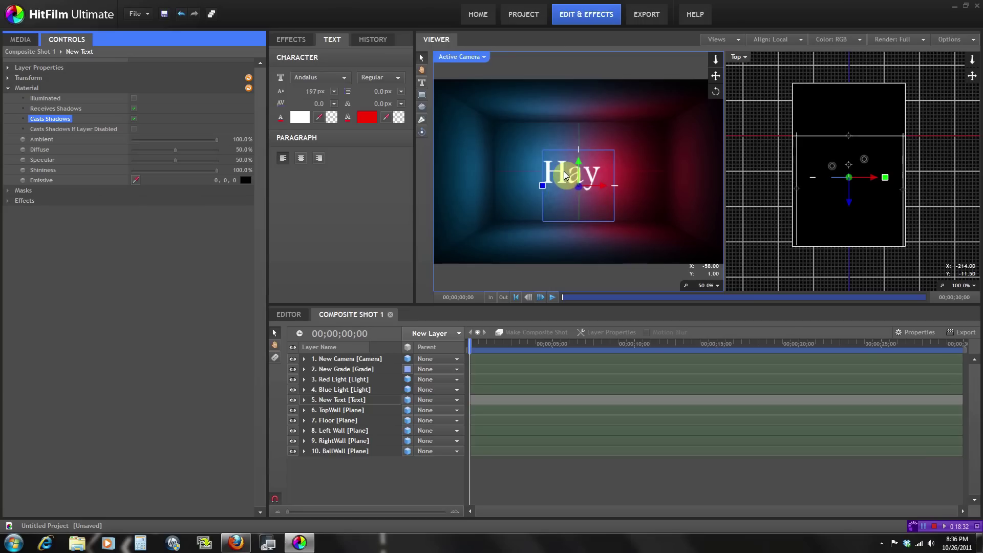
# Enable Cast Shadows on both the Blue Light and the Red Light
pyautogui.click(333, 392)
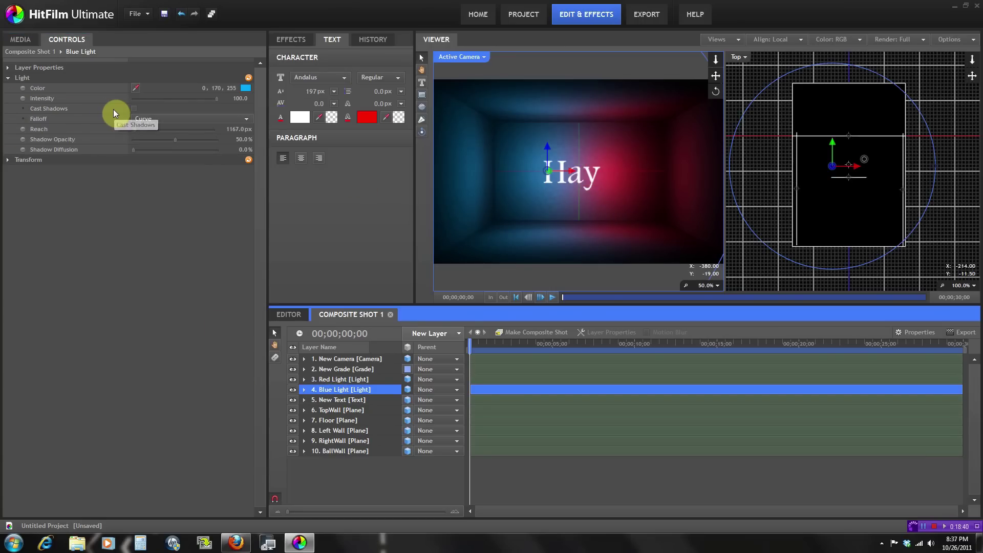
pyautogui.click(132, 109)
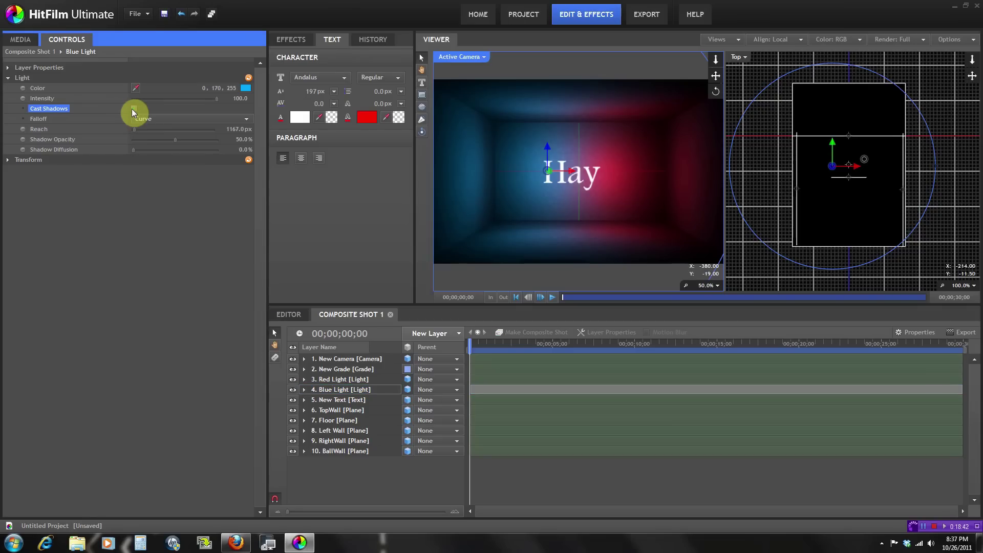
pyautogui.click(339, 380)
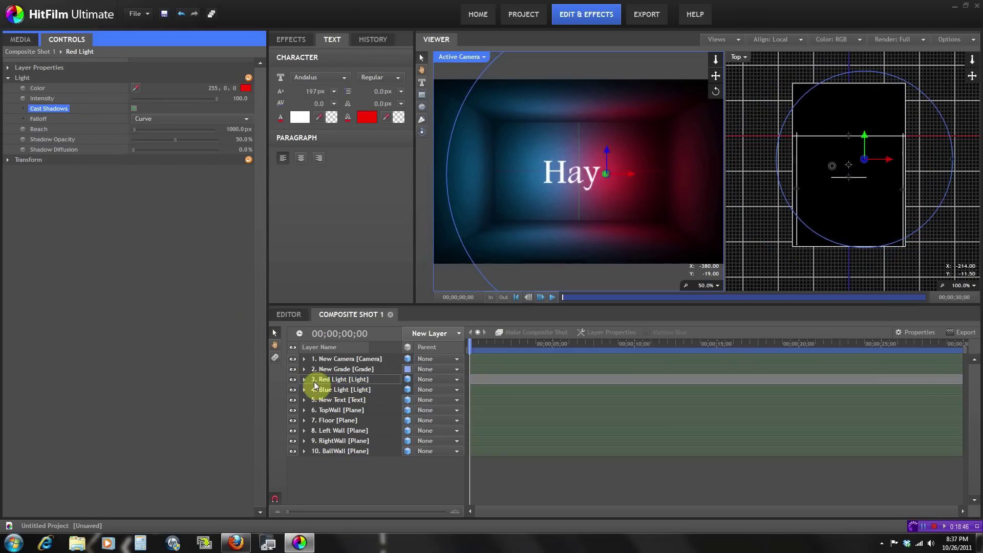
# Examine the Left Wall's material settings for illumination and shadows
pyautogui.click(329, 392)
pyautogui.click(335, 430)
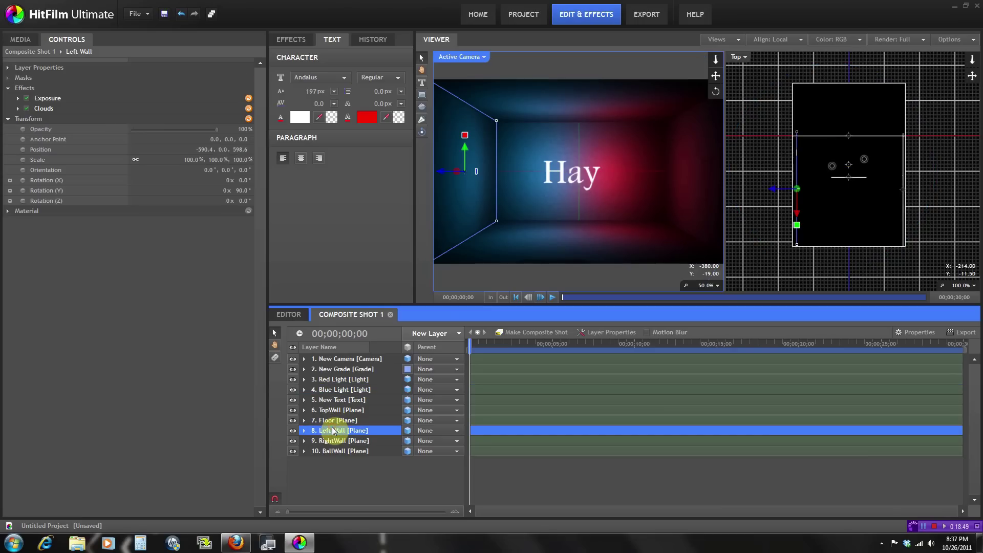
pyautogui.click(8, 211)
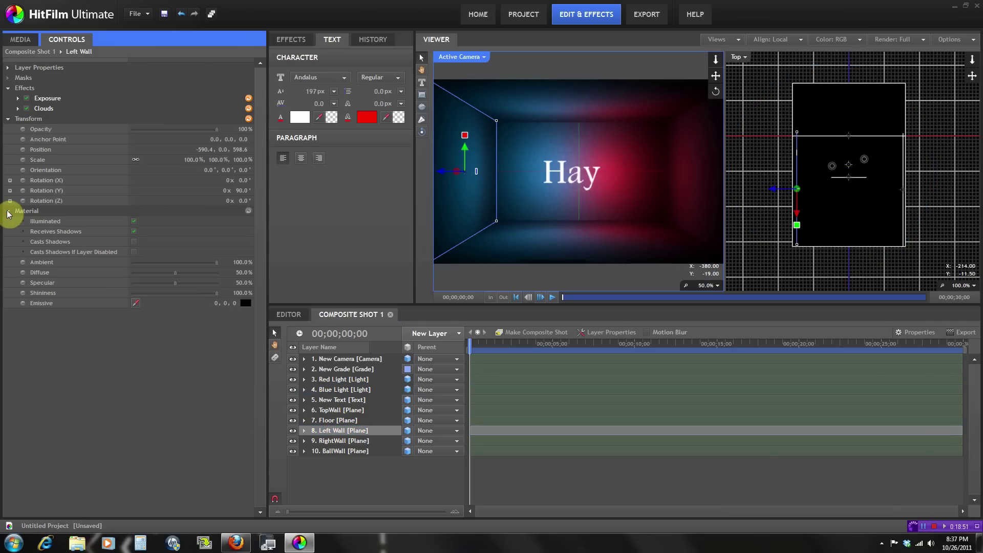
pyautogui.click(8, 211)
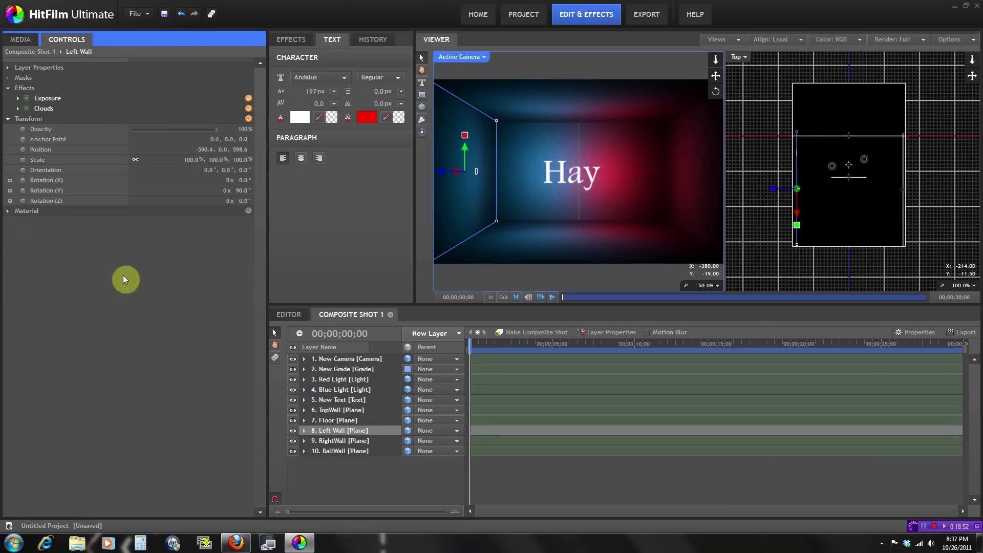
# Shift the text back toward the lights in the Top view, leaving it just in front of them
pyautogui.click(339, 400)
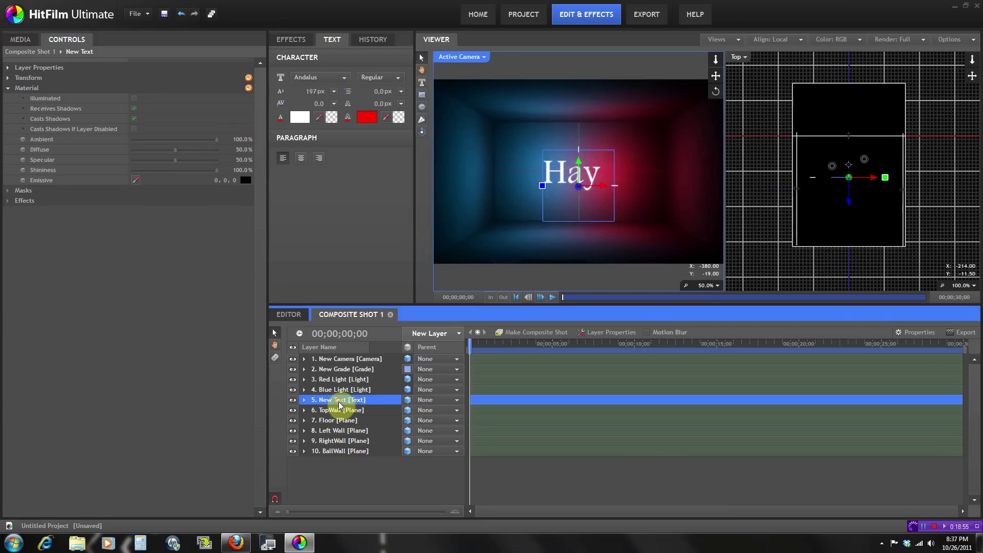
pyautogui.click(849, 201)
pyautogui.moveTo(845, 176); pyautogui.dragTo(840, 192)
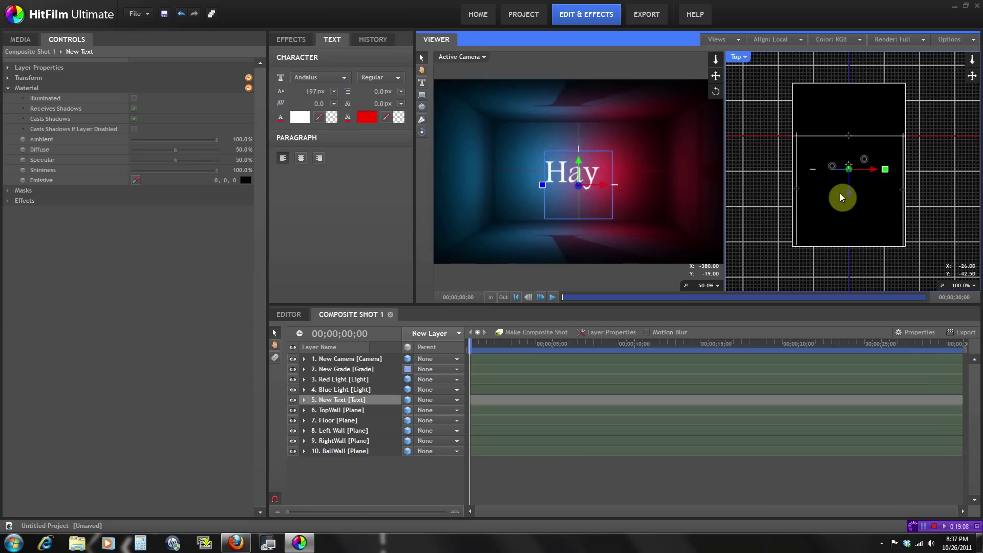
pyautogui.moveTo(840, 193)
pyautogui.mouseDown()
pyautogui.moveTo(872, 158)
pyautogui.moveTo(833, 166)
pyautogui.moveTo(825, 183)
pyautogui.moveTo(832, 187)
pyautogui.moveTo(844, 161)
pyautogui.moveTo(875, 164)
pyautogui.moveTo(848, 185)
pyautogui.moveTo(853, 200)
pyautogui.mouseUp()
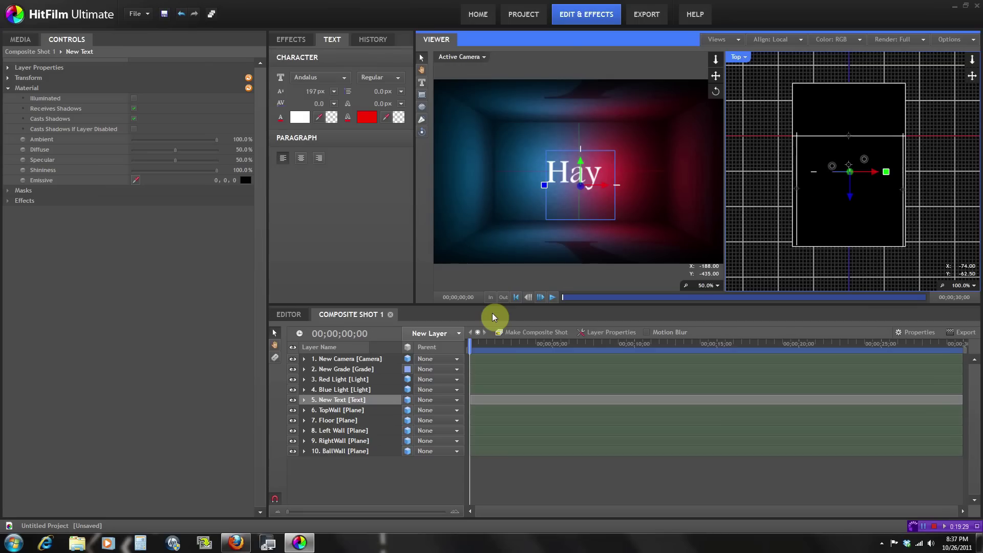
# Position New Camera at -372.0, 0.0, 2599.2 in the Top view and set its Rotation (Y) to 9.0°
pyautogui.click(339, 359)
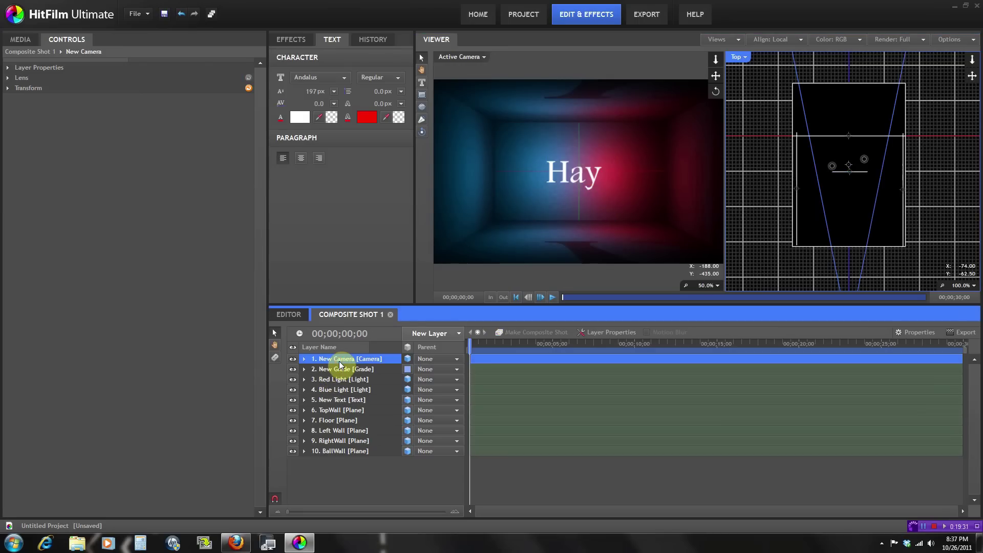
pyautogui.scroll(-5, 824, 164)
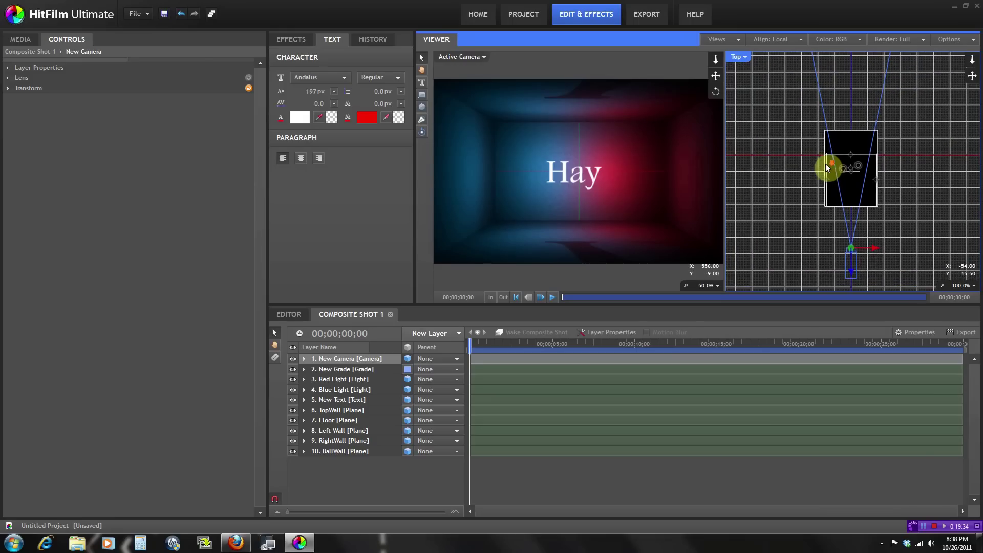
pyautogui.moveTo(854, 259)
pyautogui.mouseDown()
pyautogui.moveTo(851, 290)
pyautogui.moveTo(871, 262)
pyautogui.moveTo(855, 260)
pyautogui.mouseUp()
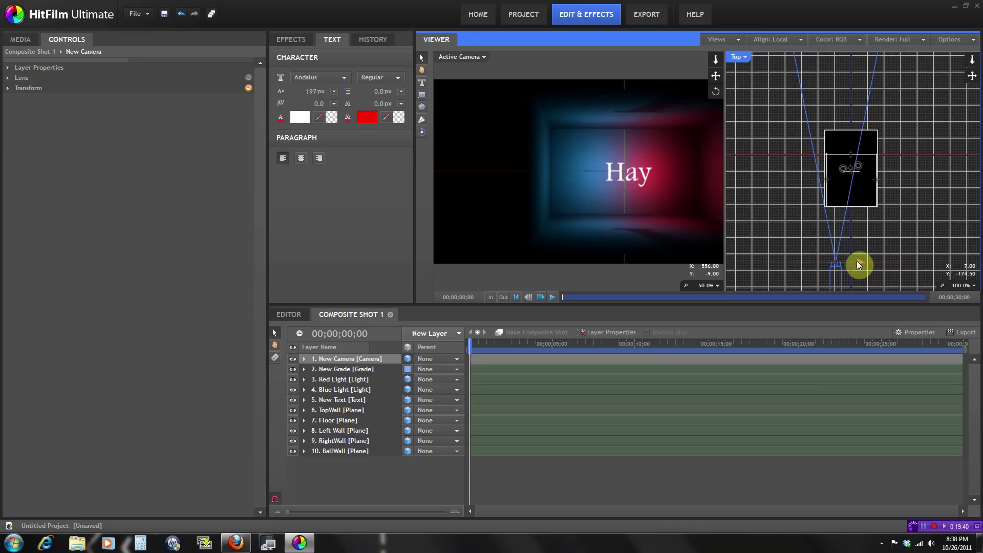
pyautogui.click(330, 359)
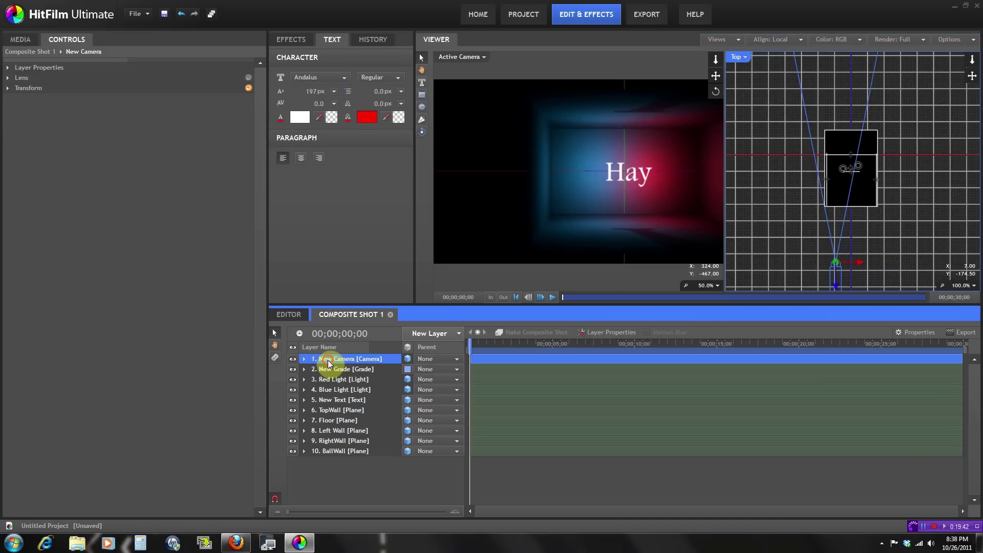
pyautogui.click(19, 88)
pyautogui.moveTo(246, 128); pyautogui.dragTo(251, 132)
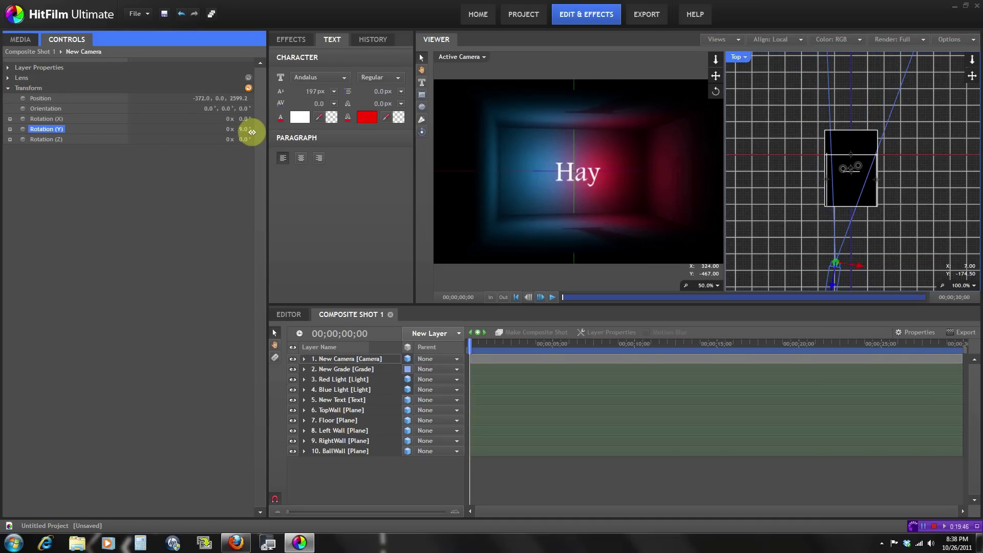
# Enable keyframing at the timeline start for New Camera's Position, Orientation and Rotation X, Y and Z
pyautogui.click(342, 360)
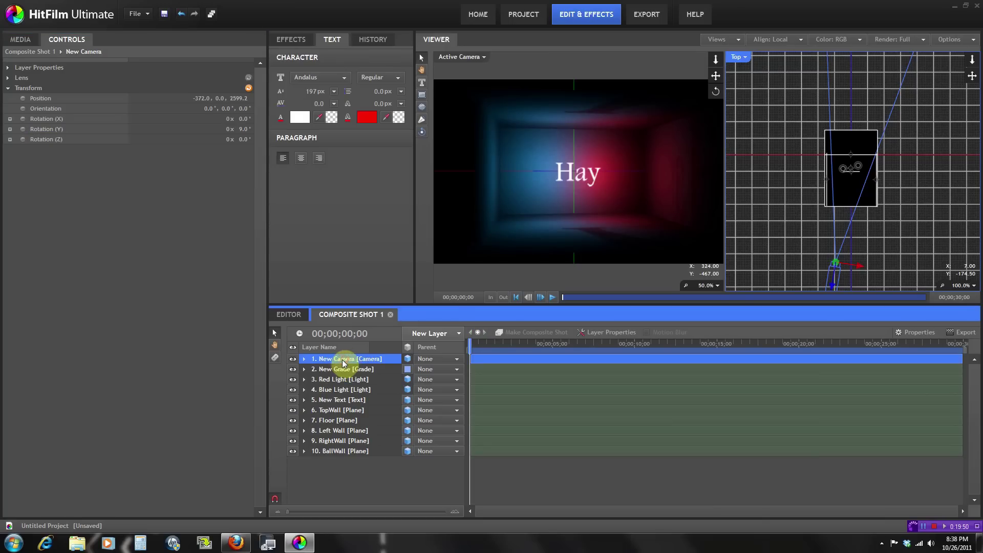
pyautogui.click(20, 131)
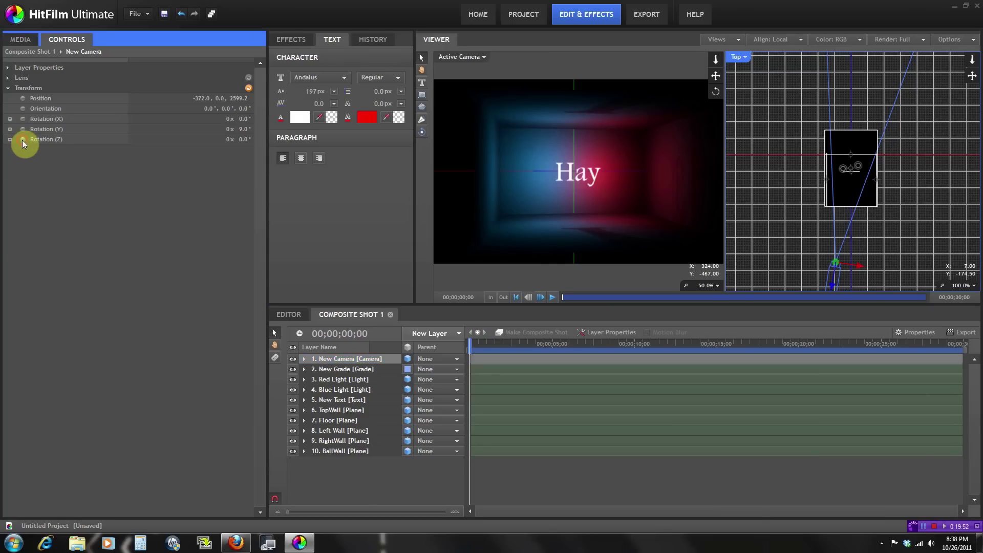
pyautogui.click(23, 139)
pyautogui.click(23, 130)
pyautogui.click(23, 109)
pyautogui.click(22, 118)
pyautogui.click(23, 99)
# At 00;00;03;19, keyframe New Camera at position 190.8, 0.0, 1618.7 with Rotation (Y) at -7.0°
pyautogui.moveTo(482, 344); pyautogui.dragTo(533, 342)
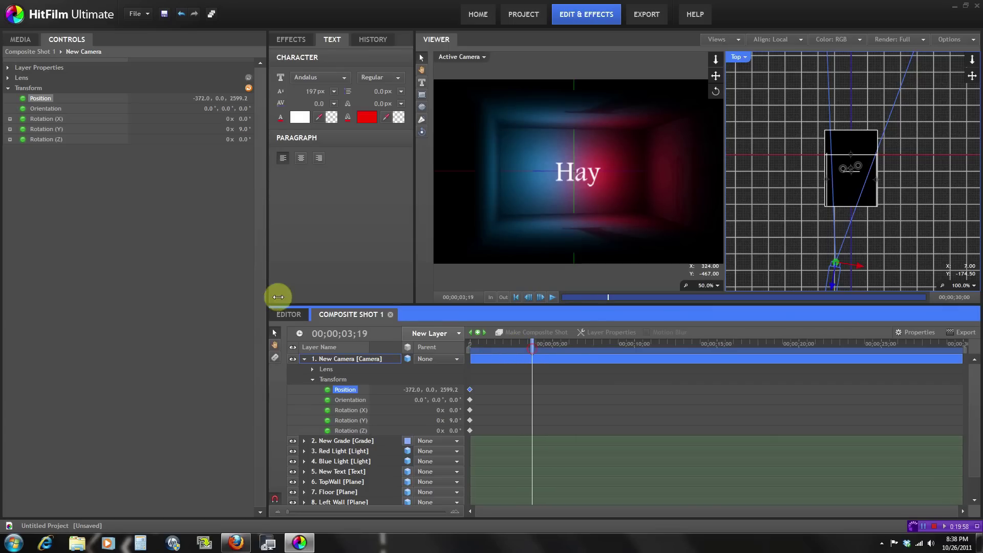
pyautogui.moveTo(828, 286); pyautogui.dragTo(881, 223)
pyautogui.click(243, 131)
pyautogui.moveTo(243, 131); pyautogui.dragTo(235, 131)
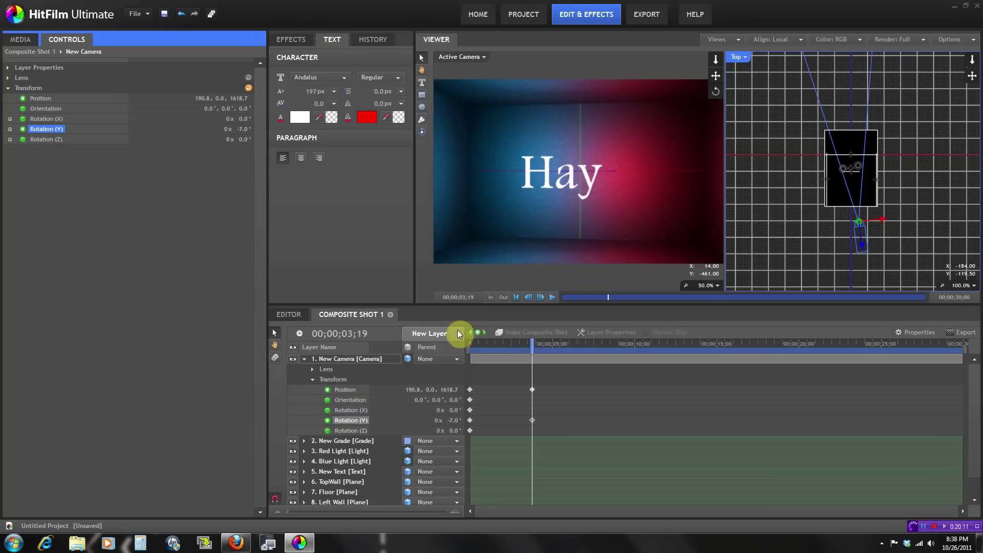
# Scrub through the first seconds of the timeline to preview the camera movement
pyautogui.moveTo(474, 343); pyautogui.dragTo(503, 351)
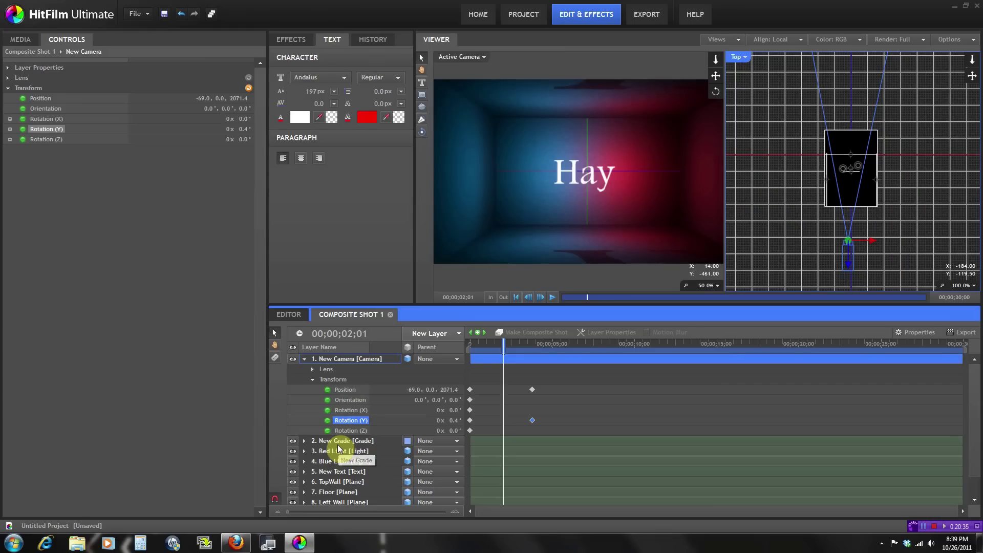
pyautogui.click(473, 343)
pyautogui.moveTo(480, 343); pyautogui.dragTo(510, 344)
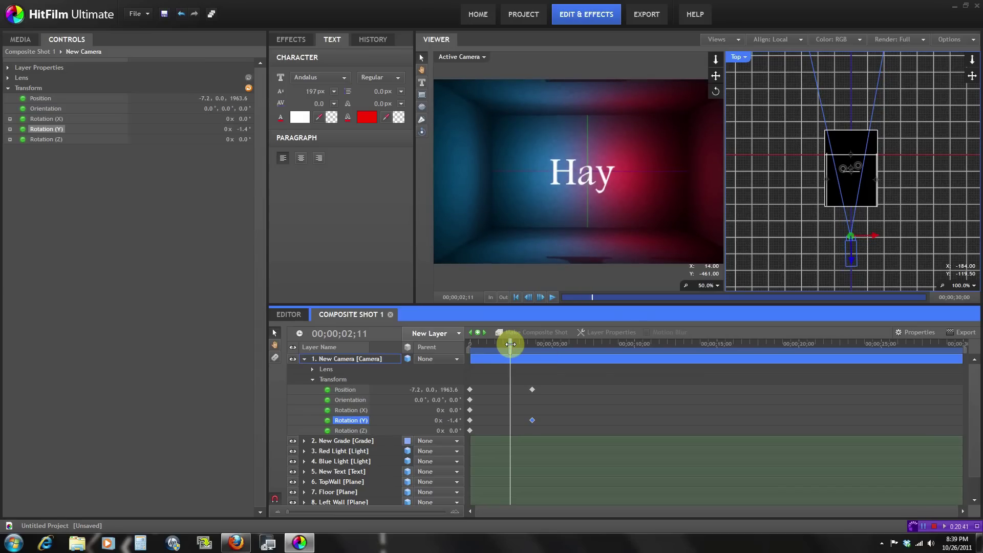